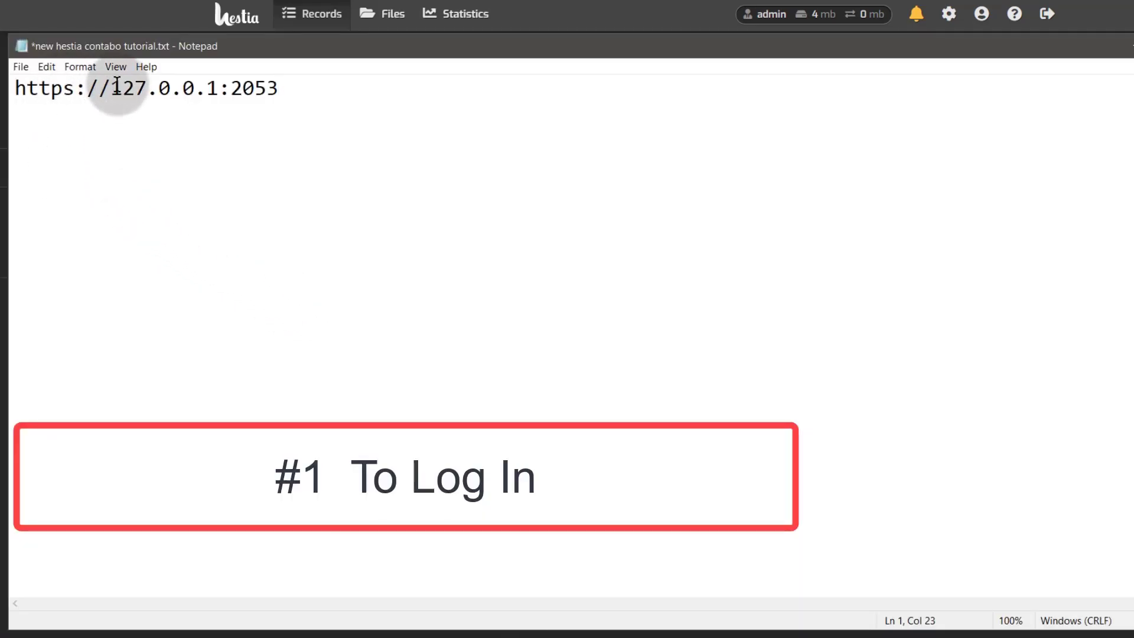
{"action": "left_click_drag", "start_coordinate": [109, 88], "coordinate": [283, 82]}
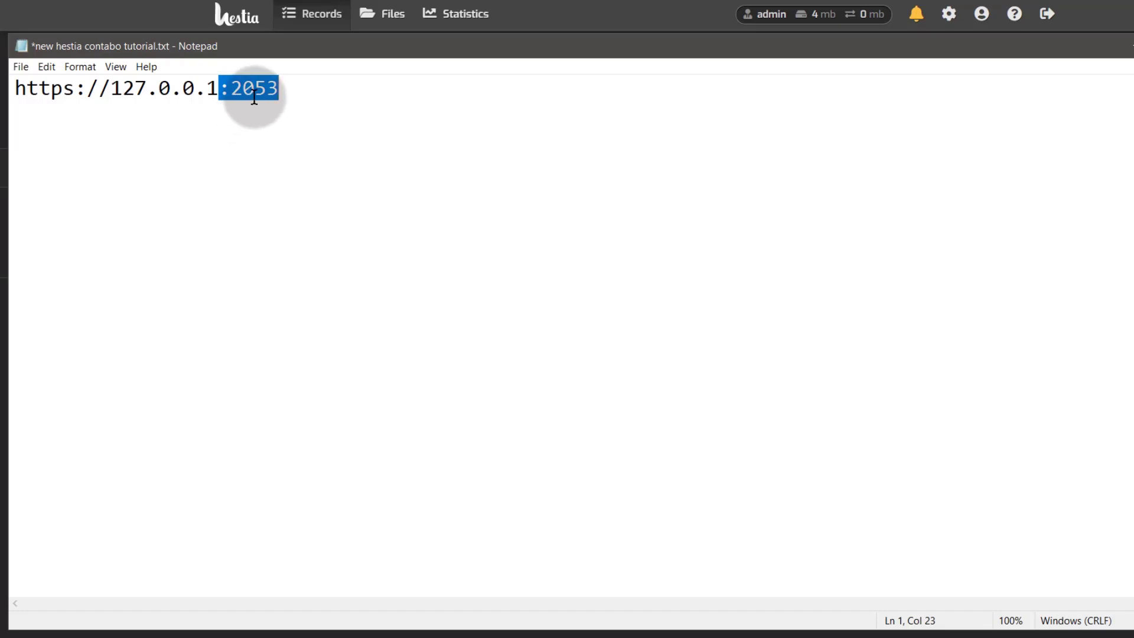
{"action": "left_click", "coordinate": [298, 89]}
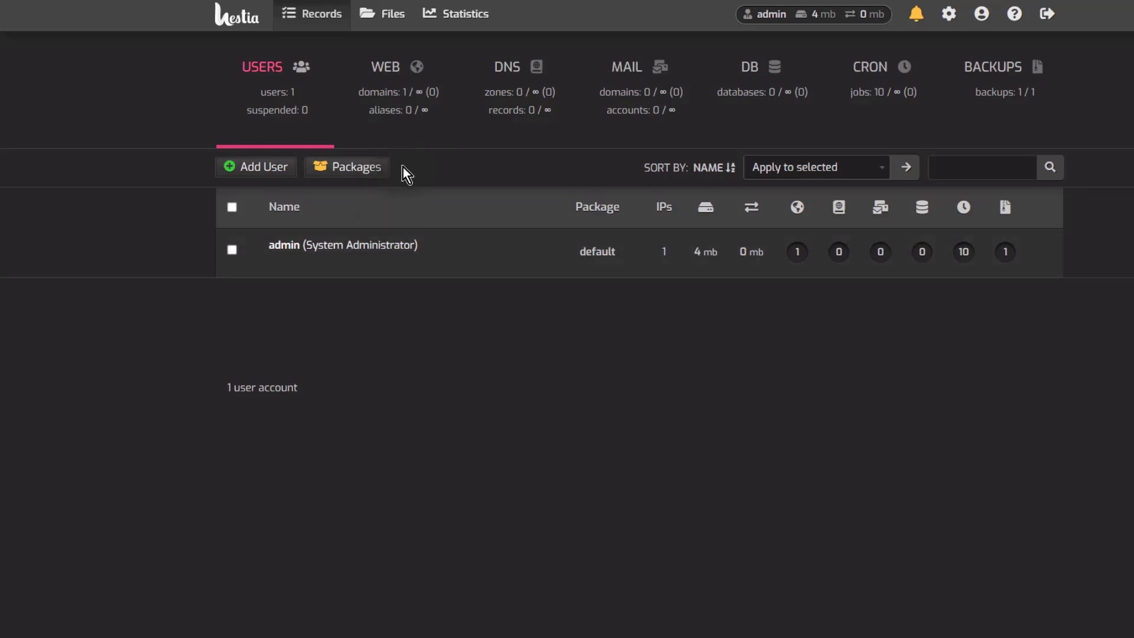
{"action": "mouse_move", "coordinate": [395, 75]}
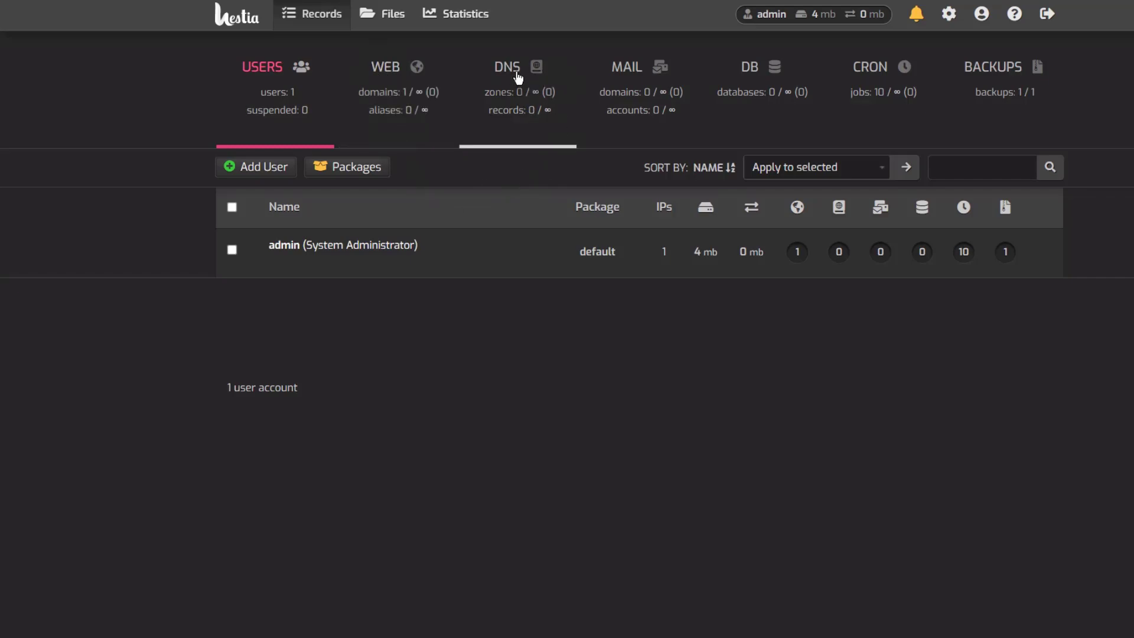
{"action": "mouse_move", "coordinate": [517, 77]}
{"action": "mouse_move", "coordinate": [620, 74]}
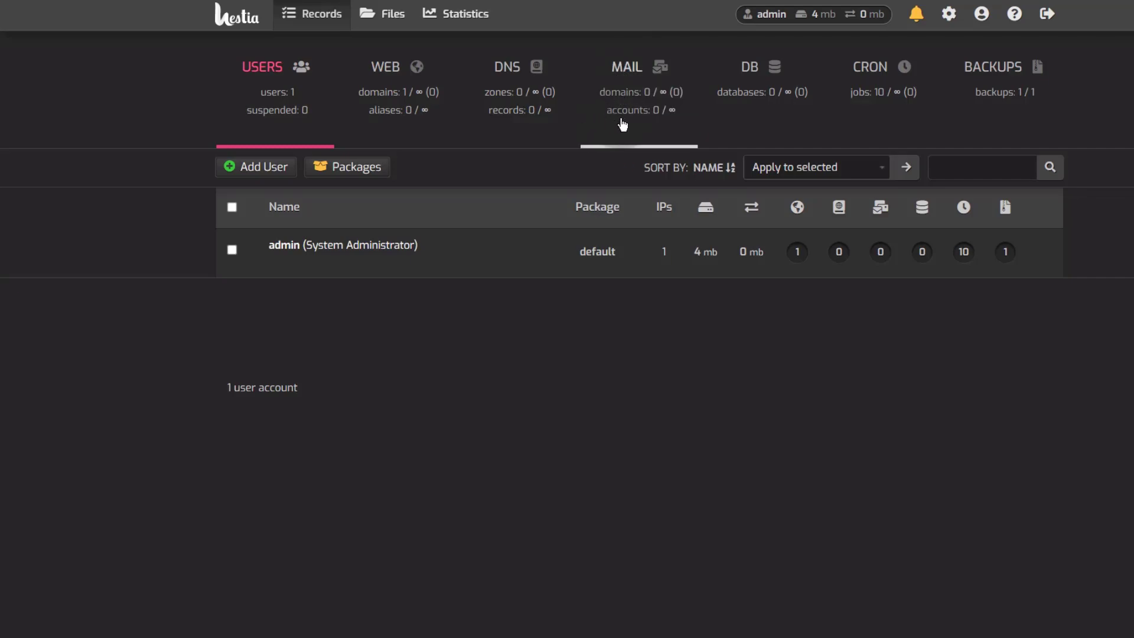
{"action": "mouse_move", "coordinate": [622, 124]}
{"action": "mouse_move", "coordinate": [751, 79]}
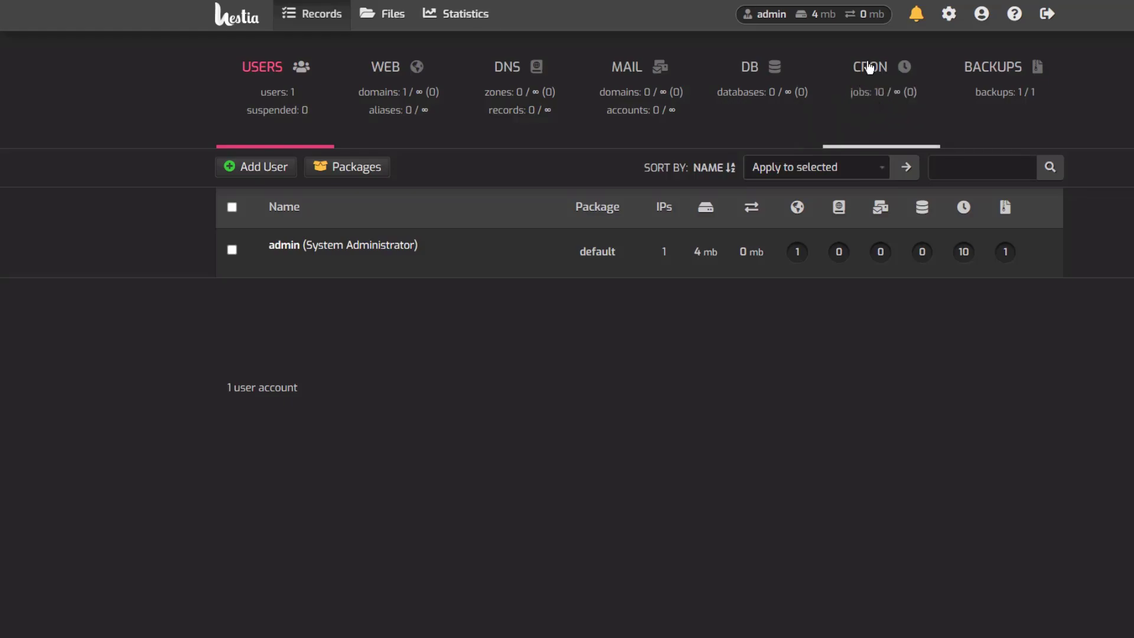
{"action": "mouse_move", "coordinate": [861, 77]}
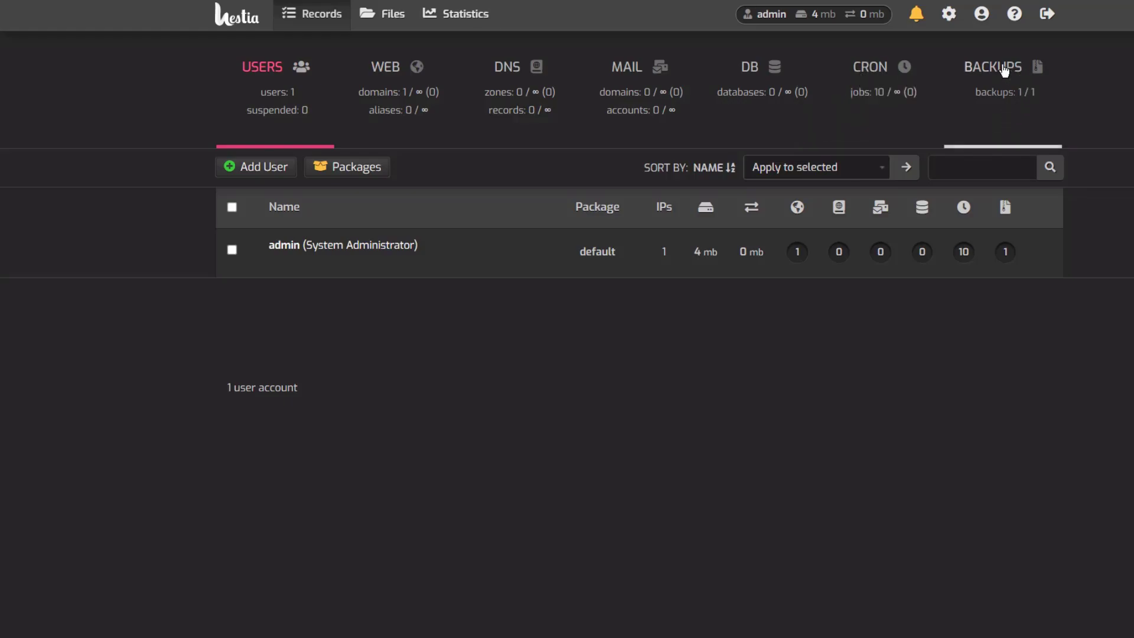
{"action": "mouse_move", "coordinate": [996, 94]}
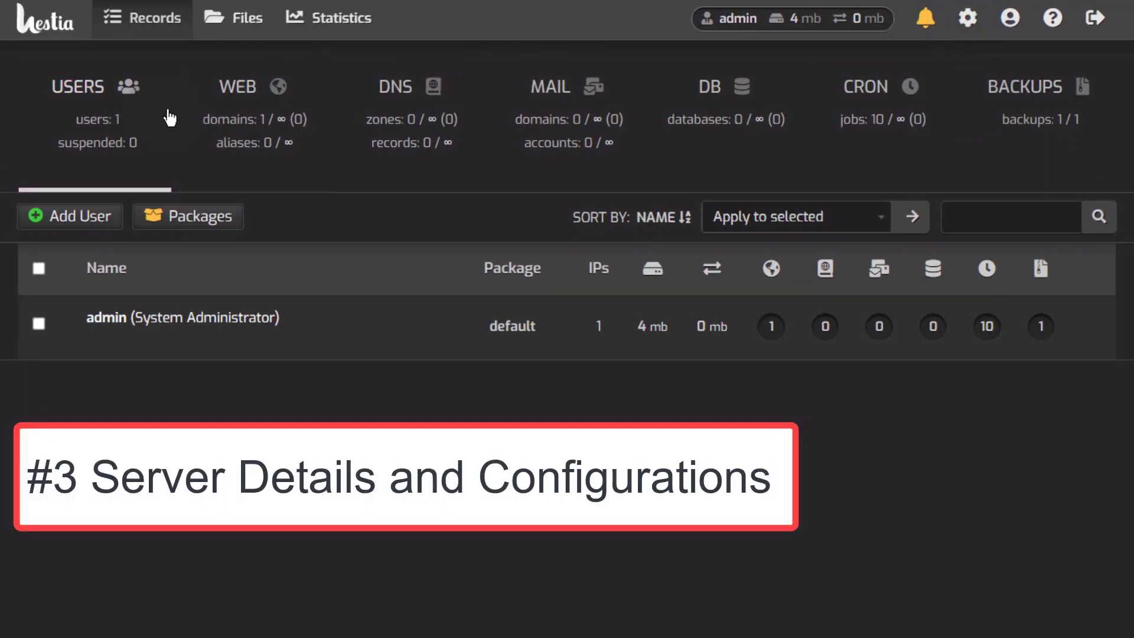
{"action": "mouse_move", "coordinate": [169, 116]}
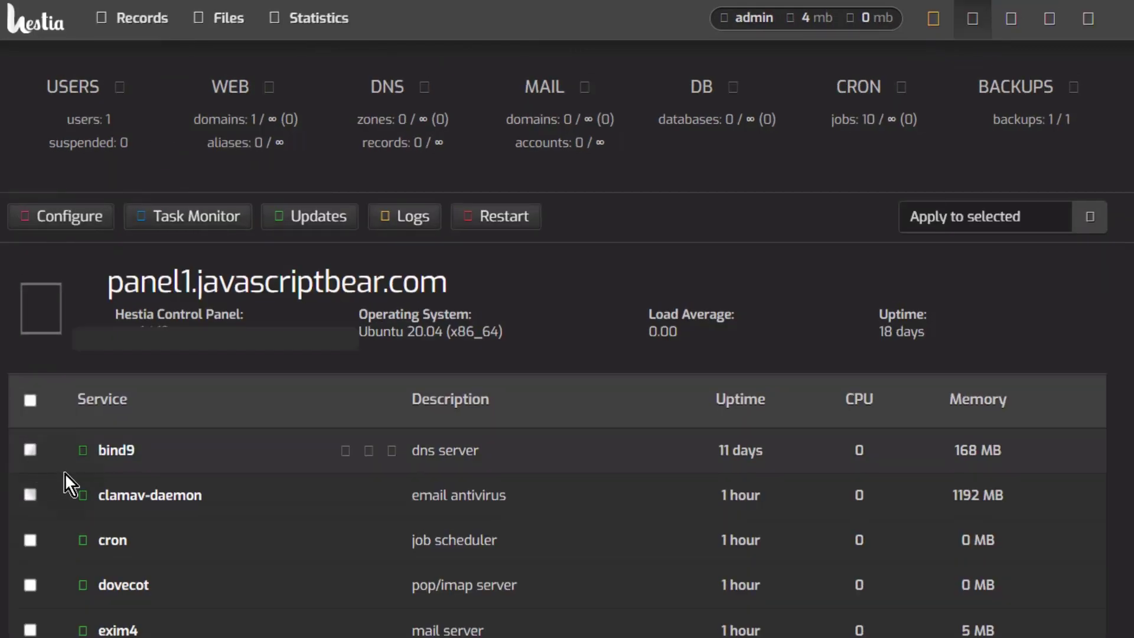
Step: Review the server services list (bind9, nginx, mariadb), then go to Cloudflare's DNS page for javascriptbear.com
{"action": "scroll", "coordinate": [224, 451], "scroll_direction": "down", "scroll_amount": 8}
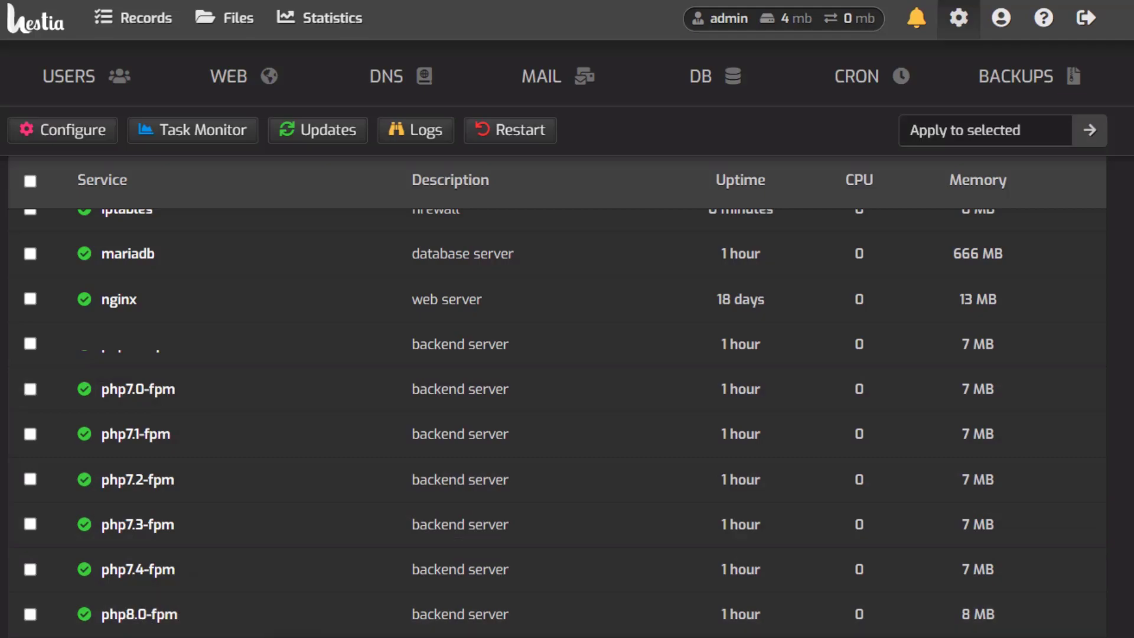
{"action": "scroll", "coordinate": [127, 528], "scroll_direction": "up", "scroll_amount": 3}
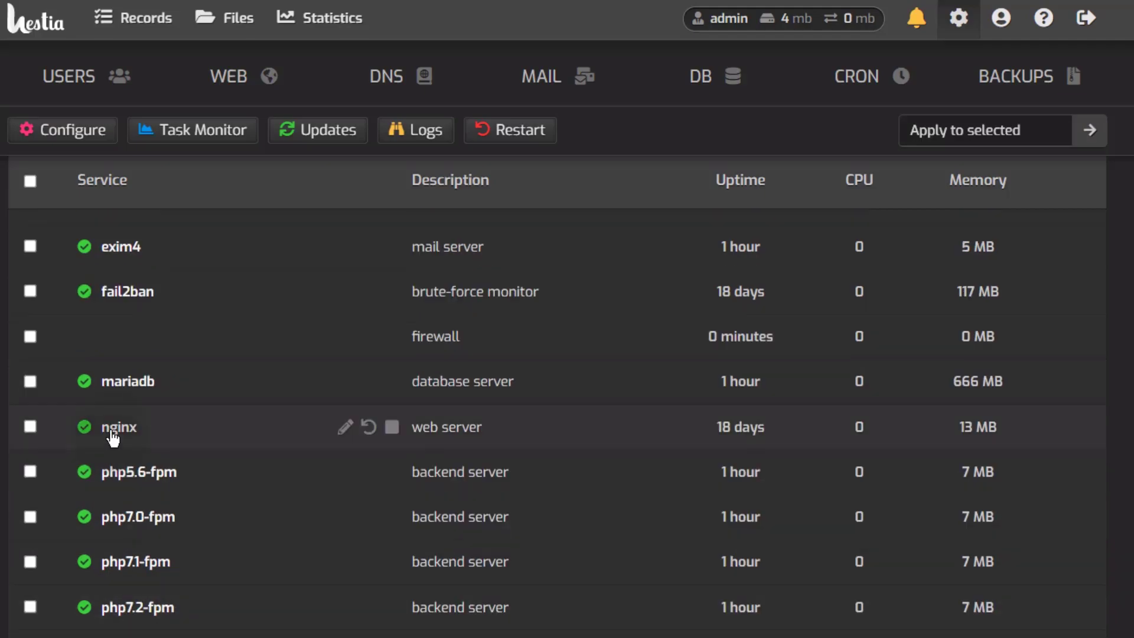
{"action": "scroll", "coordinate": [68, 466], "scroll_direction": "up", "scroll_amount": 2}
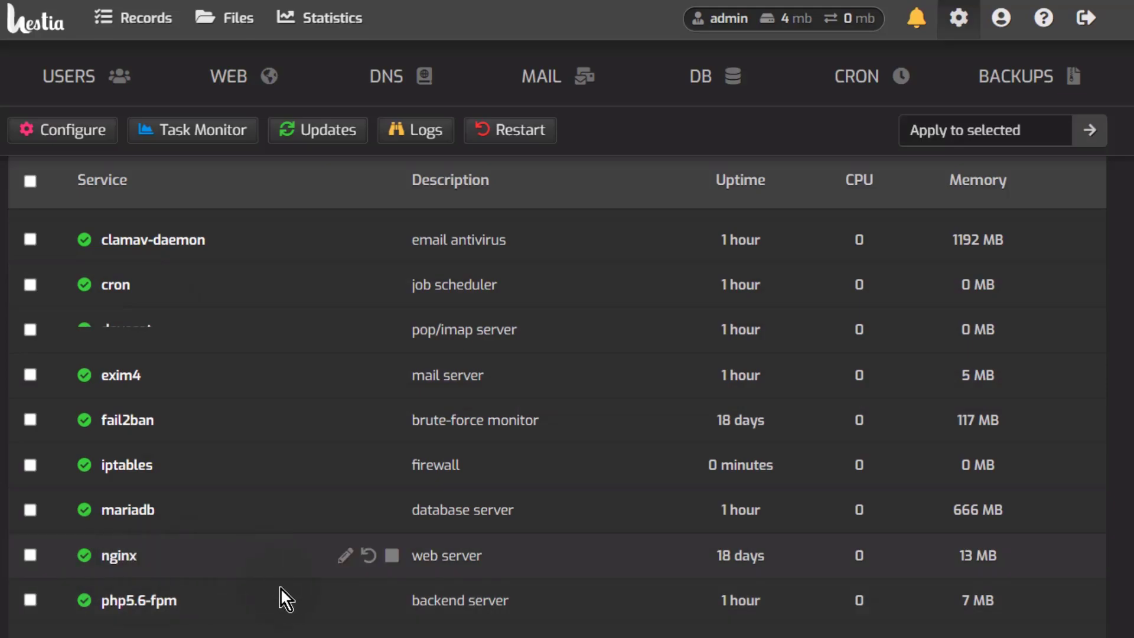
{"action": "scroll", "coordinate": [283, 585], "scroll_direction": "down", "scroll_amount": 5}
{"action": "scroll", "coordinate": [339, 582], "scroll_direction": "up", "scroll_amount": 10}
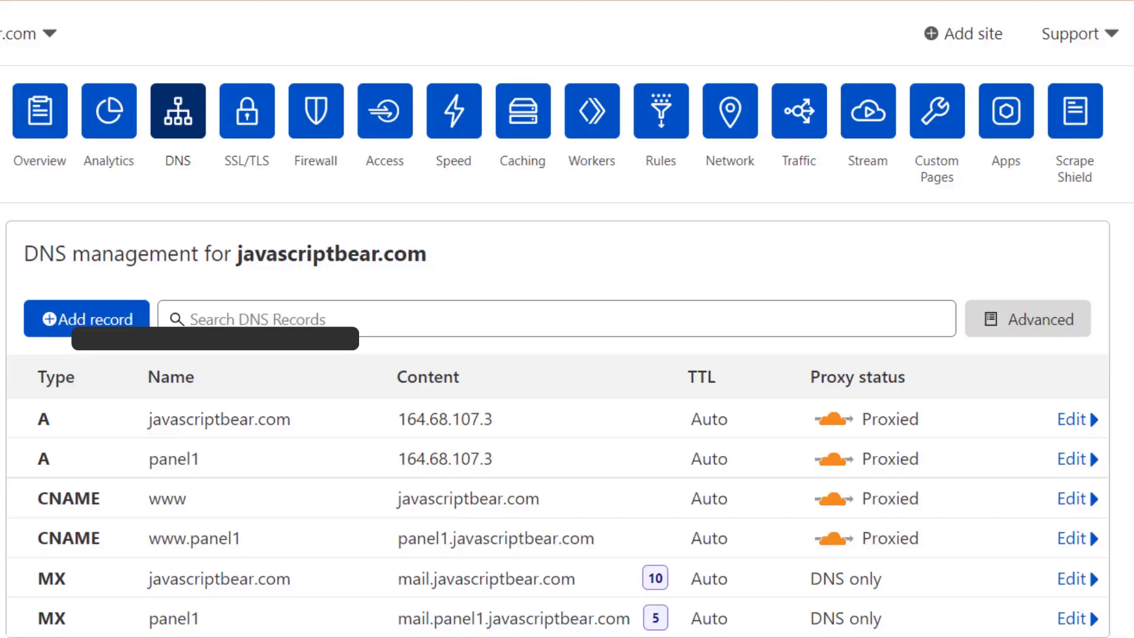
{"action": "left_click", "coordinate": [361, 331]}
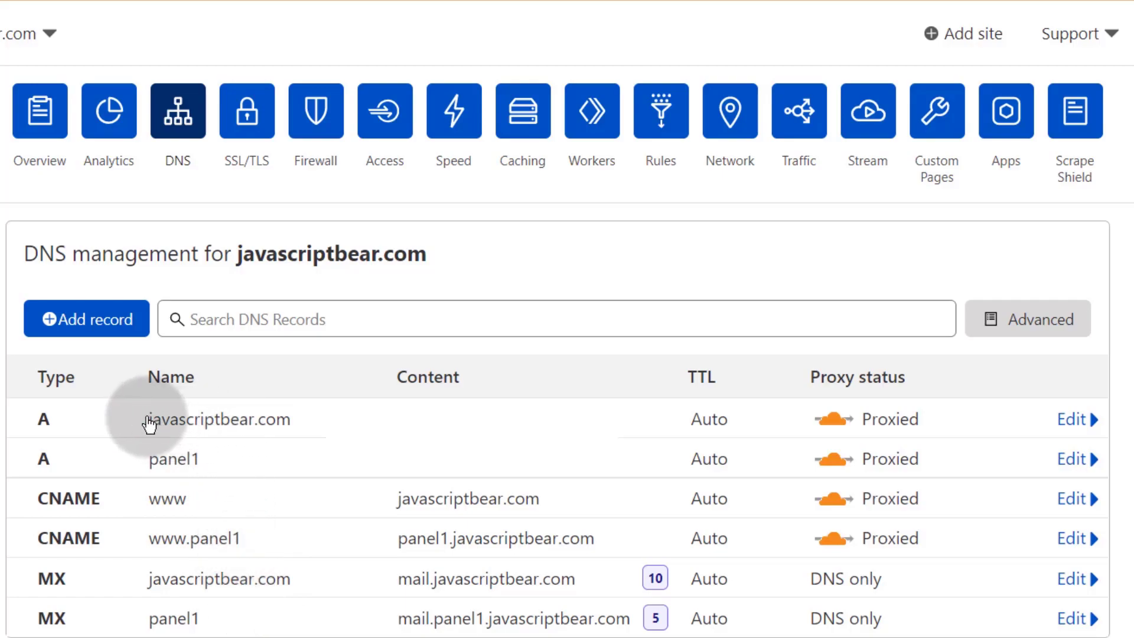
Step: Copy the domain name javascriptbear.com from the Cloudflare DNS management heading
{"action": "double_click", "coordinate": [239, 254]}
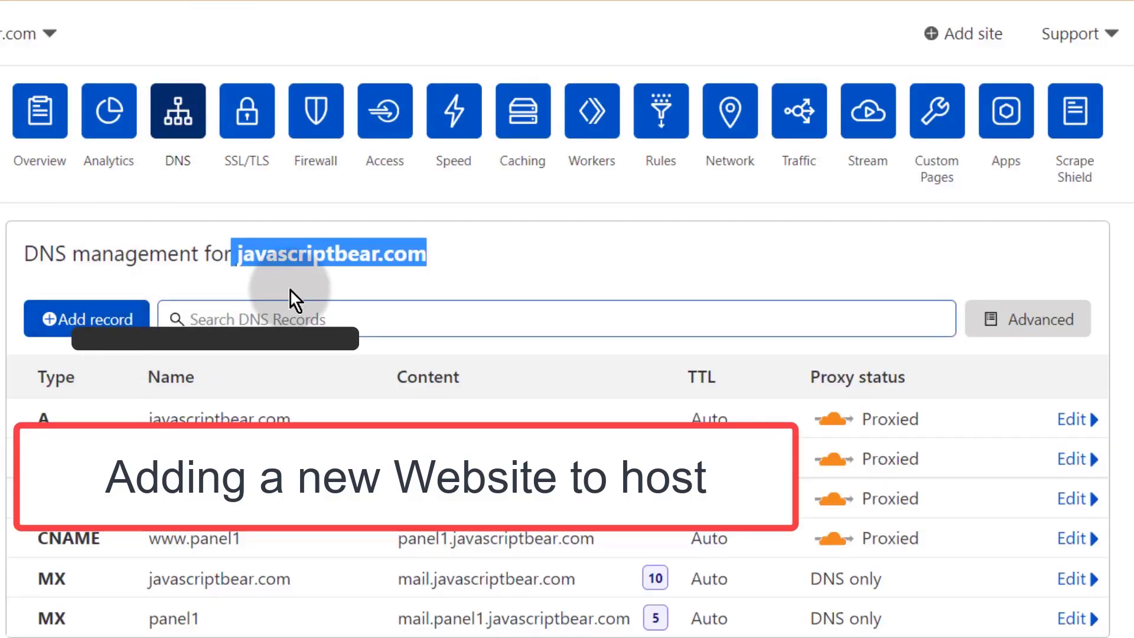
{"action": "right_click", "coordinate": [318, 248]}
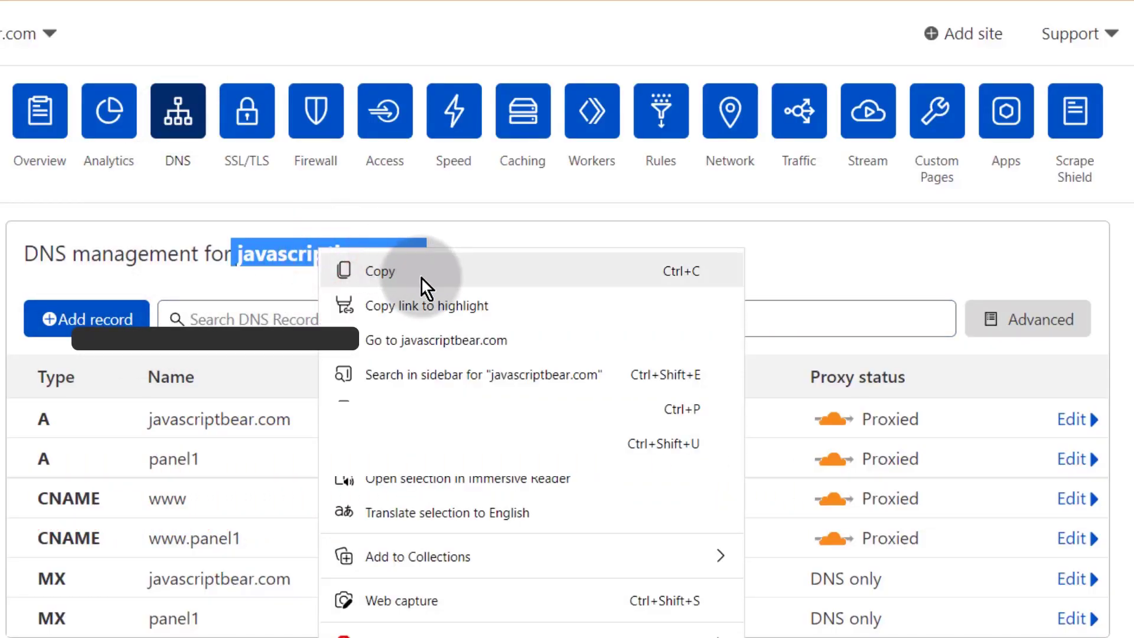
{"action": "left_click", "coordinate": [391, 269]}
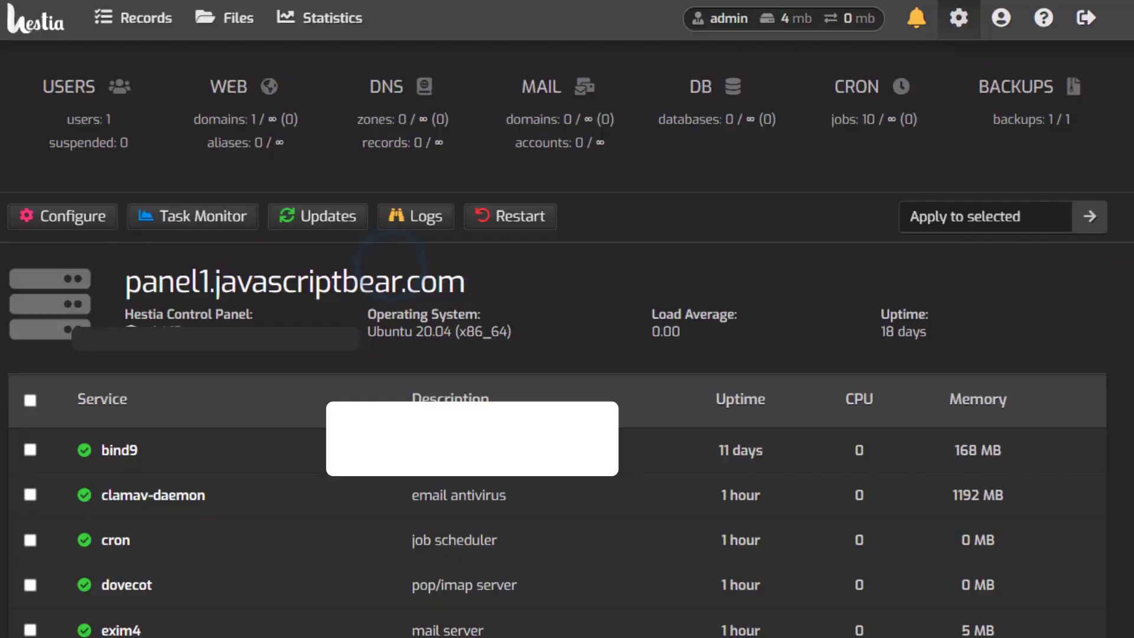
Step: Start Add Web Domain from the WEB list, then return to the Users section
{"action": "left_click", "coordinate": [234, 97]}
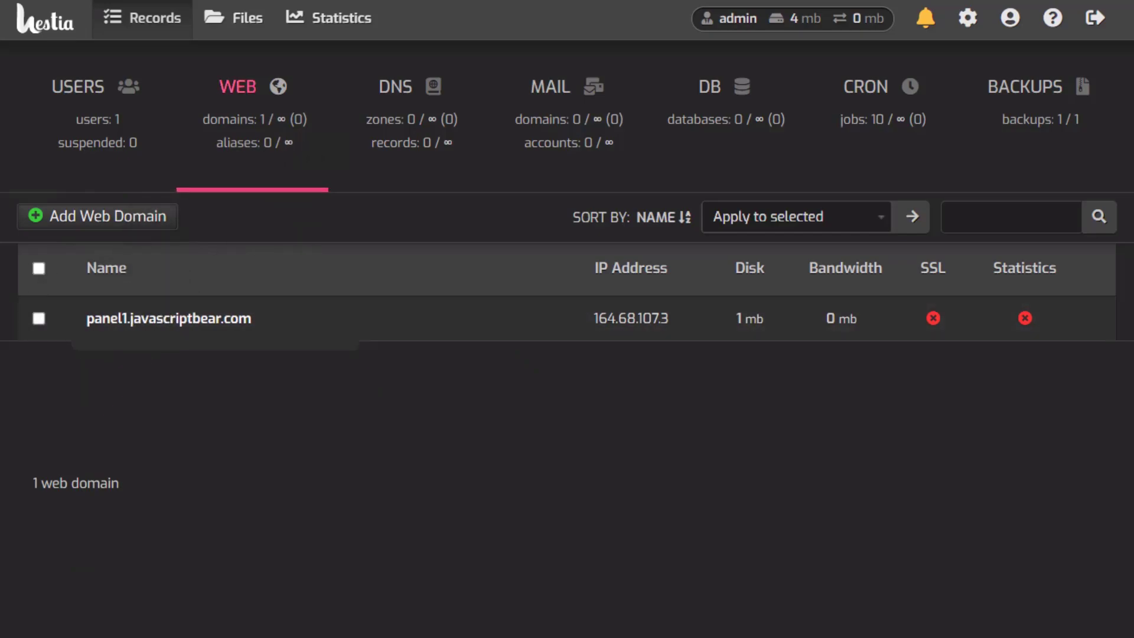
{"action": "left_click", "coordinate": [107, 217]}
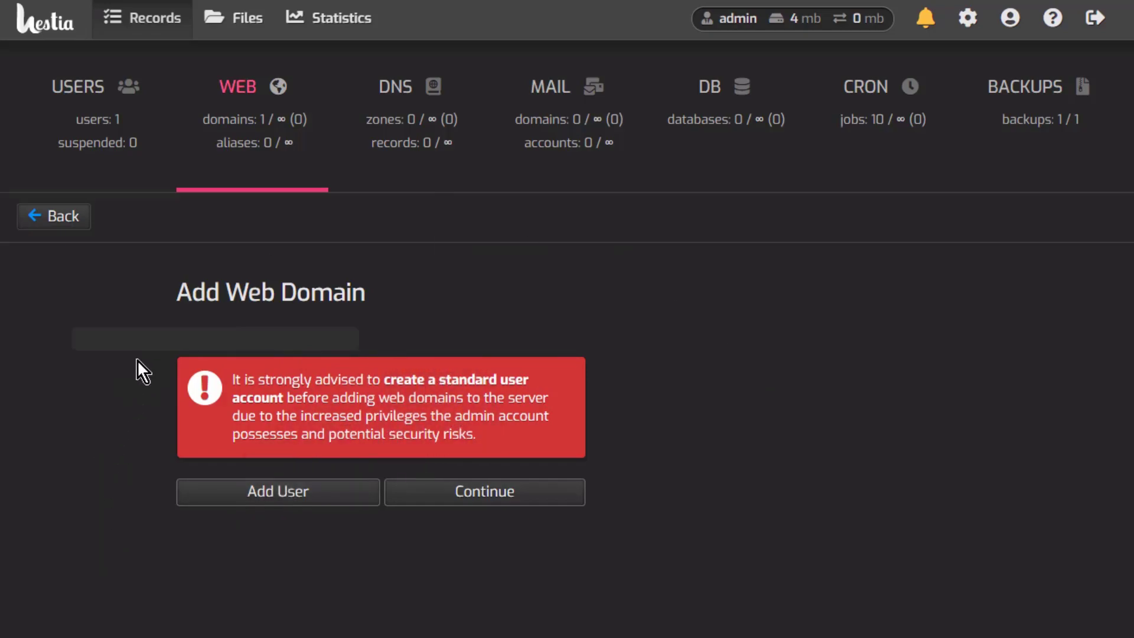
{"action": "right_click", "coordinate": [70, 87]}
{"action": "left_click", "coordinate": [114, 101]}
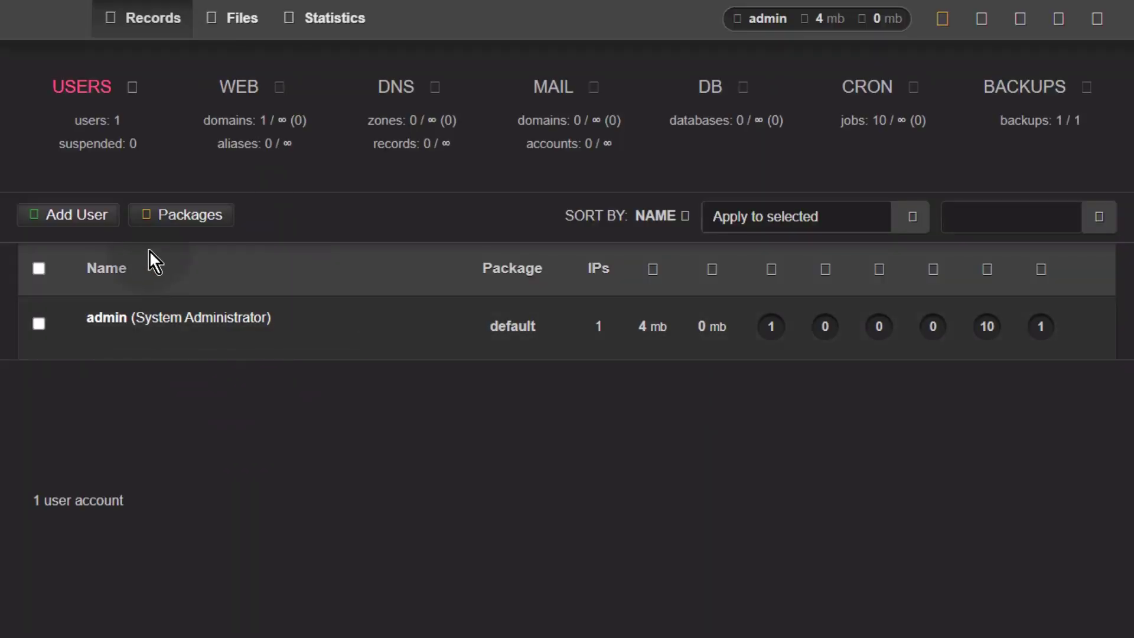
{"action": "left_click", "coordinate": [79, 217]}
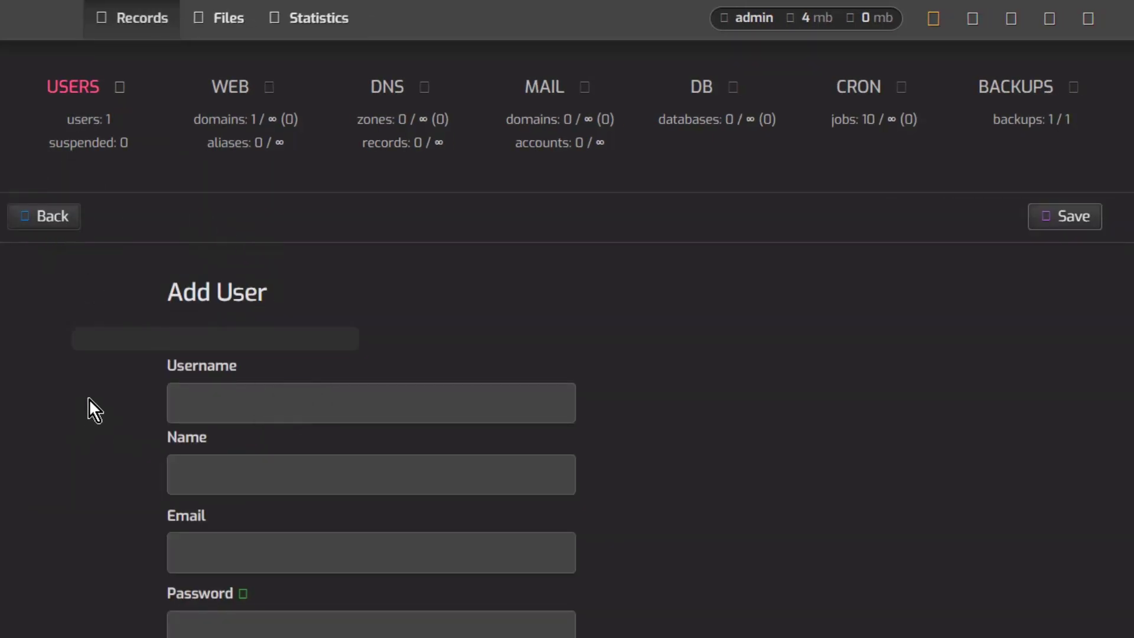
{"action": "left_click", "coordinate": [213, 402]}
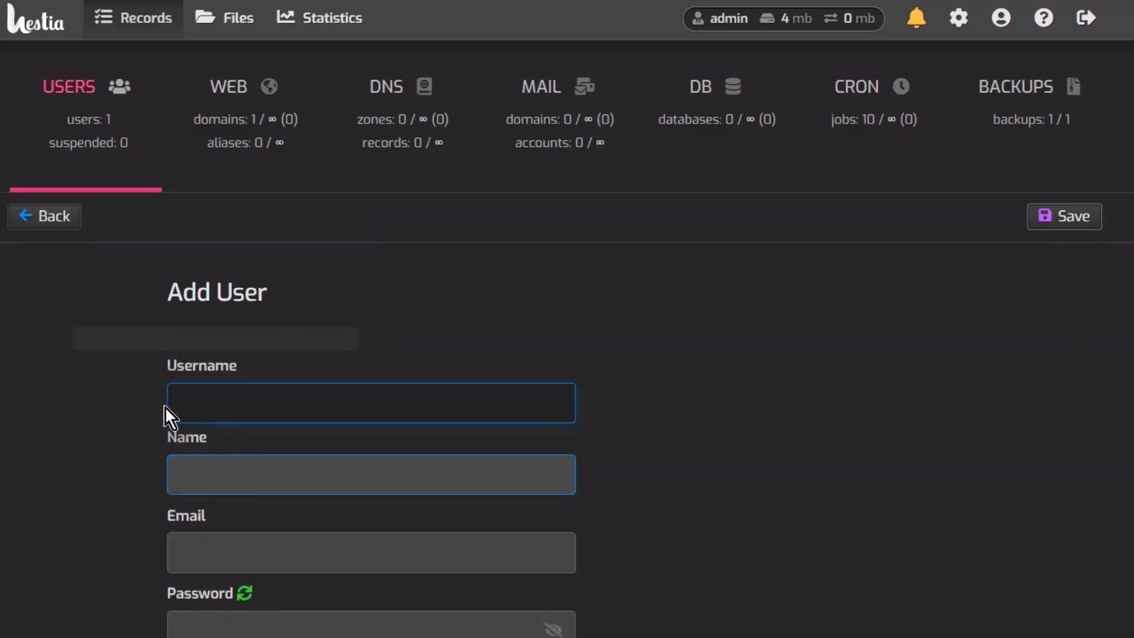
{"action": "scroll", "coordinate": [284, 555], "scroll_direction": "down", "scroll_amount": 2}
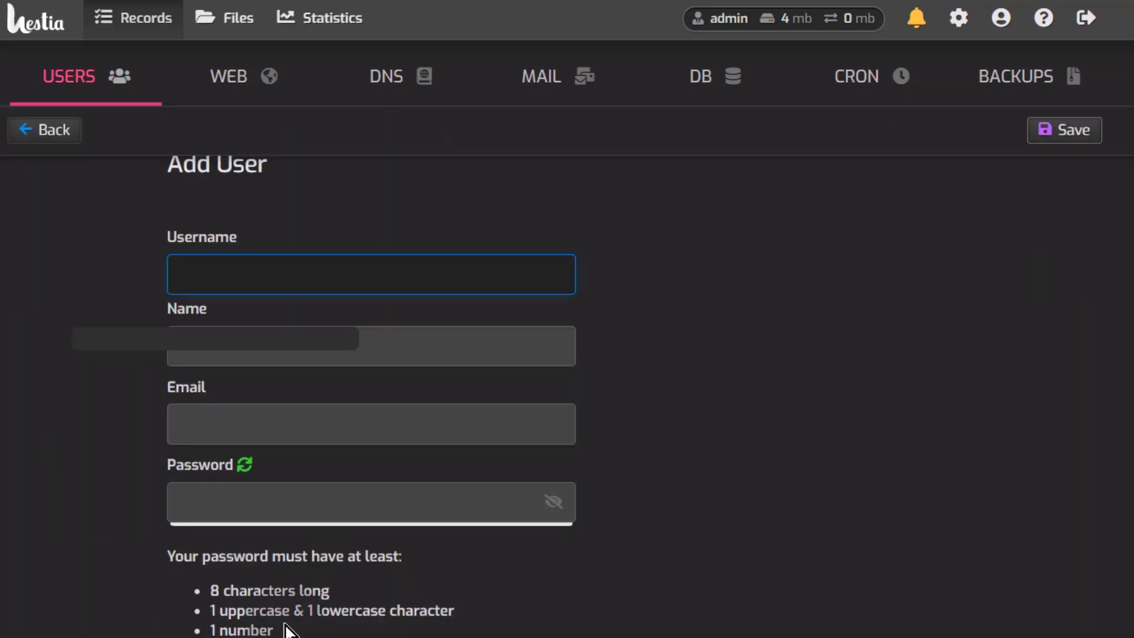
{"action": "scroll", "coordinate": [269, 617], "scroll_direction": "down", "scroll_amount": 2}
{"action": "scroll", "coordinate": [334, 620], "scroll_direction": "down", "scroll_amount": 1}
{"action": "scroll", "coordinate": [334, 620], "scroll_direction": "up", "scroll_amount": 5}
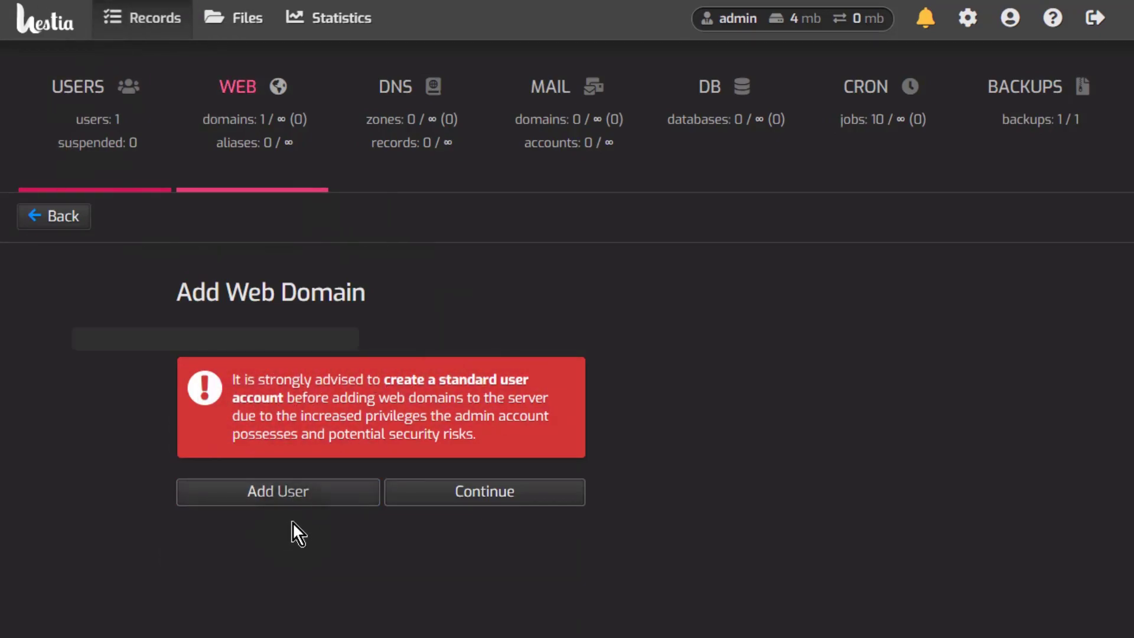
{"action": "left_click", "coordinate": [472, 490]}
Step: Continue to the web domain form and paste javascriptbear.com into the Domain field
{"action": "left_click", "coordinate": [473, 498]}
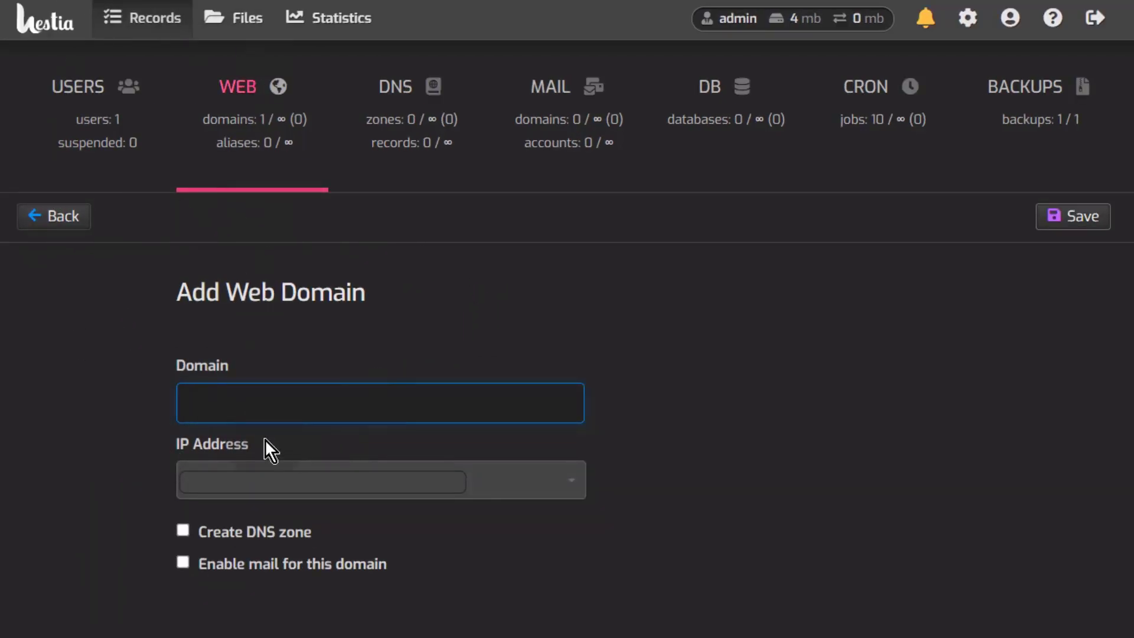
{"action": "right_click", "coordinate": [195, 397]}
{"action": "left_click", "coordinate": [254, 470]}
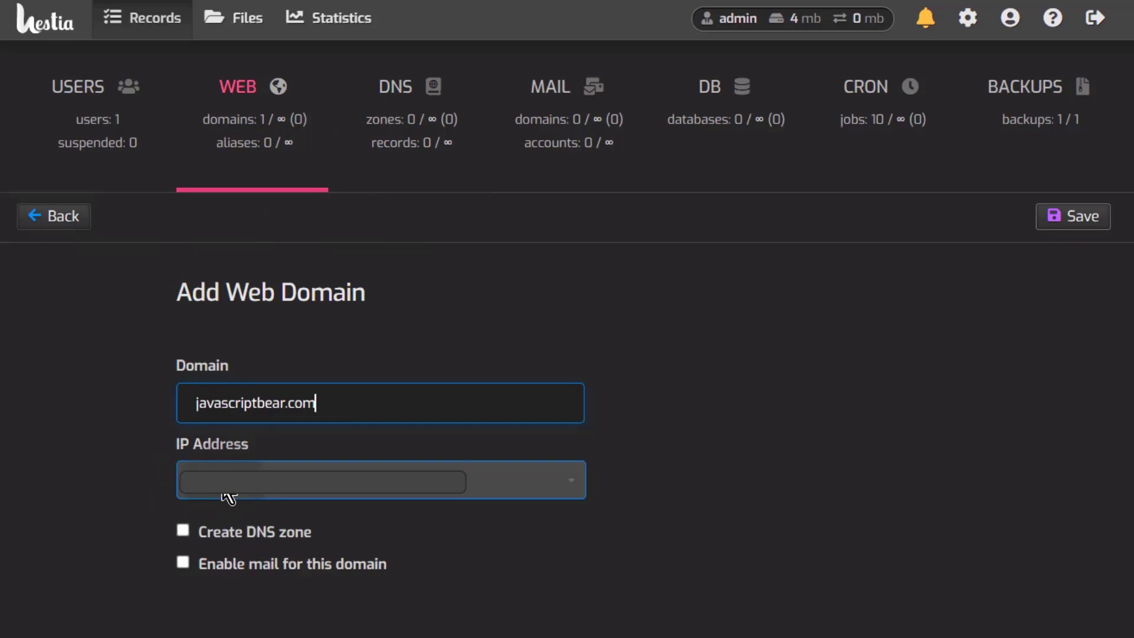
Step: Tick Create DNS zone and Enable mail, pick the IP address, and save the domain
{"action": "left_click", "coordinate": [186, 532]}
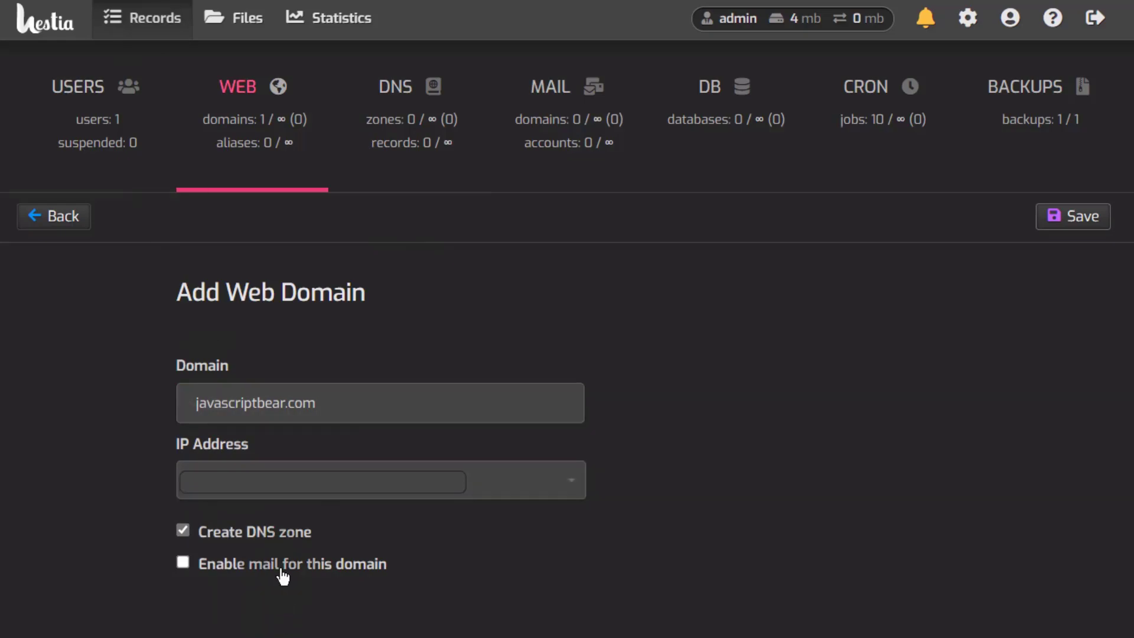
{"action": "left_click", "coordinate": [183, 563]}
{"action": "left_click", "coordinate": [311, 466]}
{"action": "left_click", "coordinate": [289, 469]}
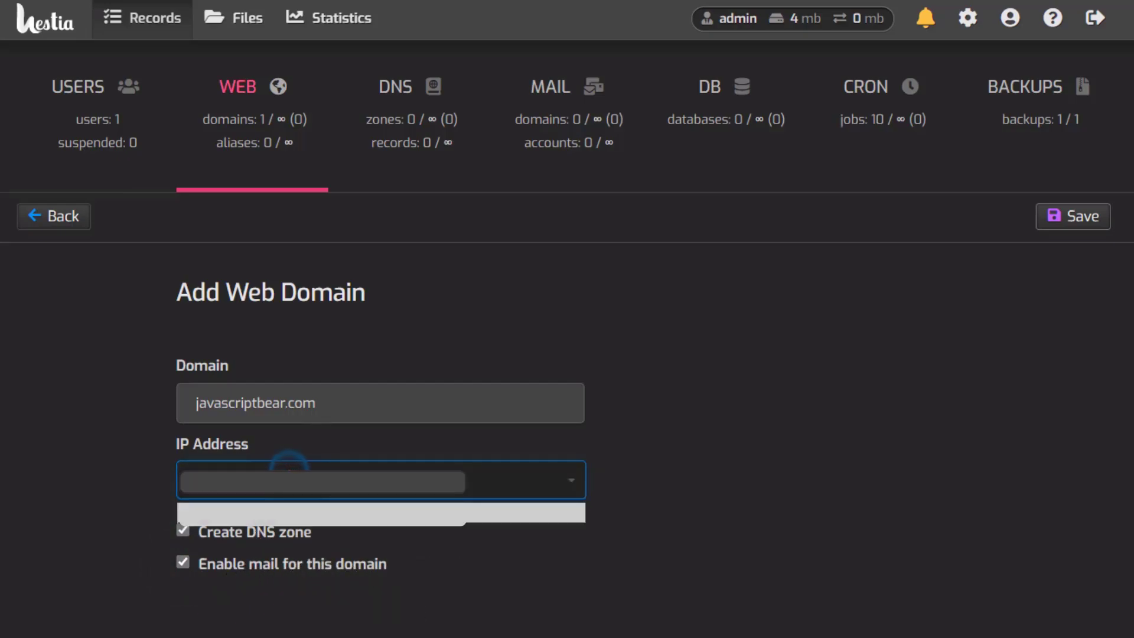
{"action": "left_click", "coordinate": [269, 511]}
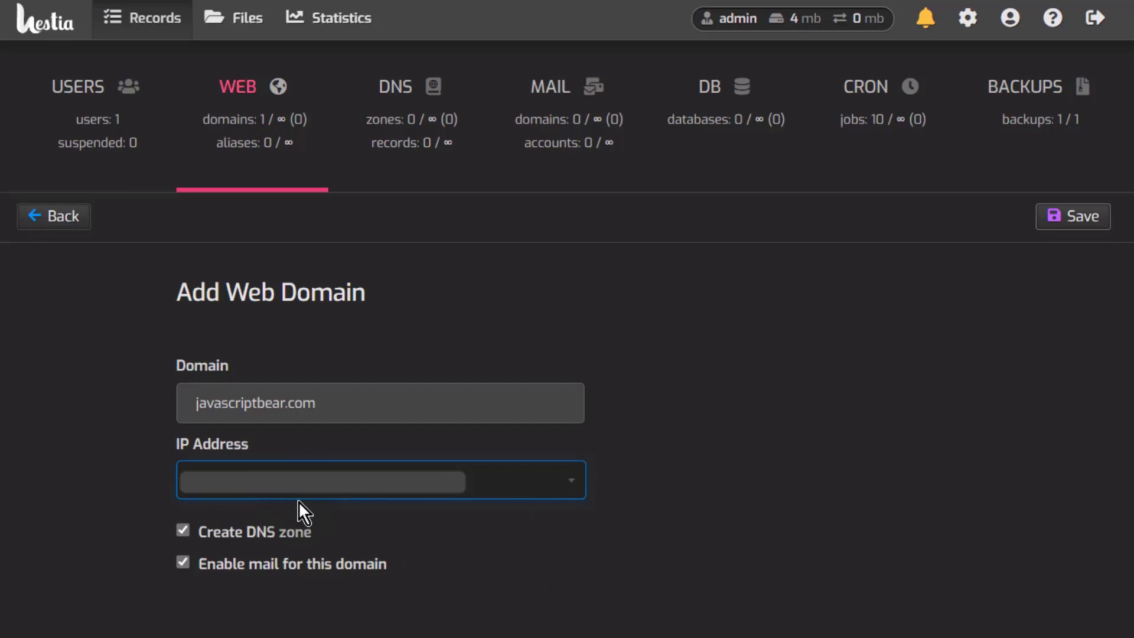
{"action": "left_click", "coordinate": [1087, 218]}
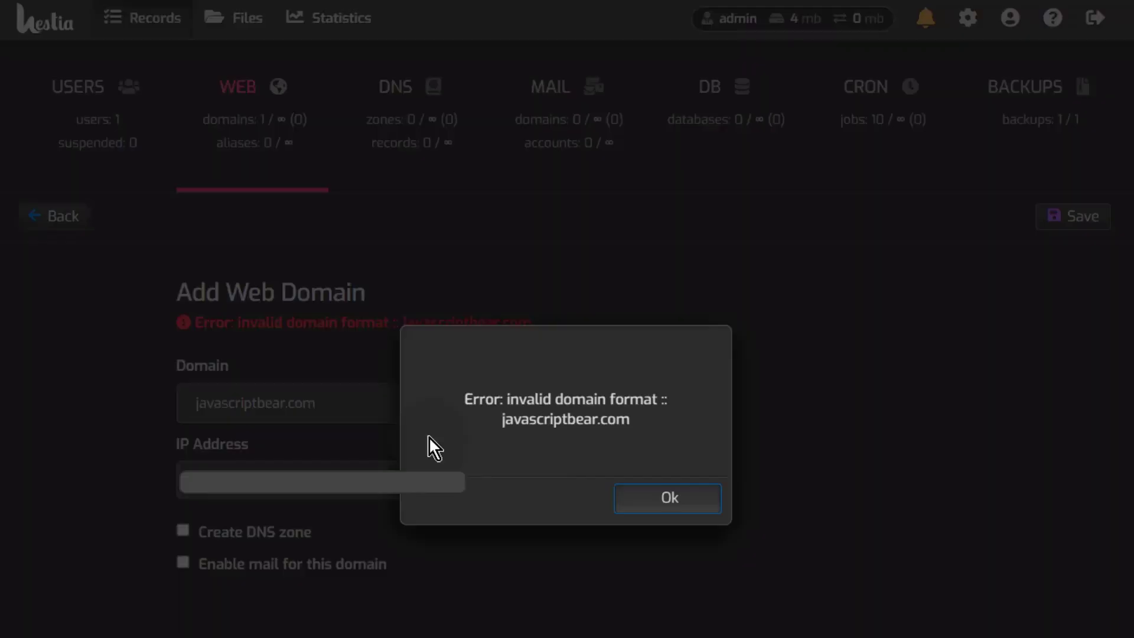
Step: Remove the leading space before javascriptbear.com, re-tick DNS zone and mail, and save
{"action": "left_click", "coordinate": [677, 501]}
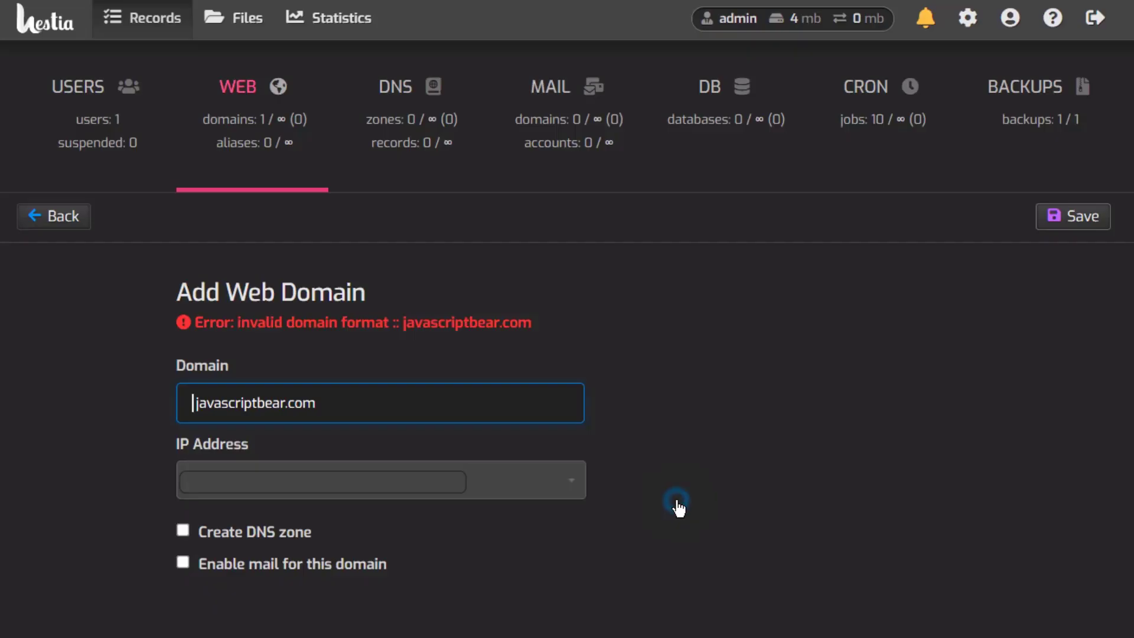
{"action": "left_click", "coordinate": [199, 405]}
{"action": "left_click", "coordinate": [196, 403]}
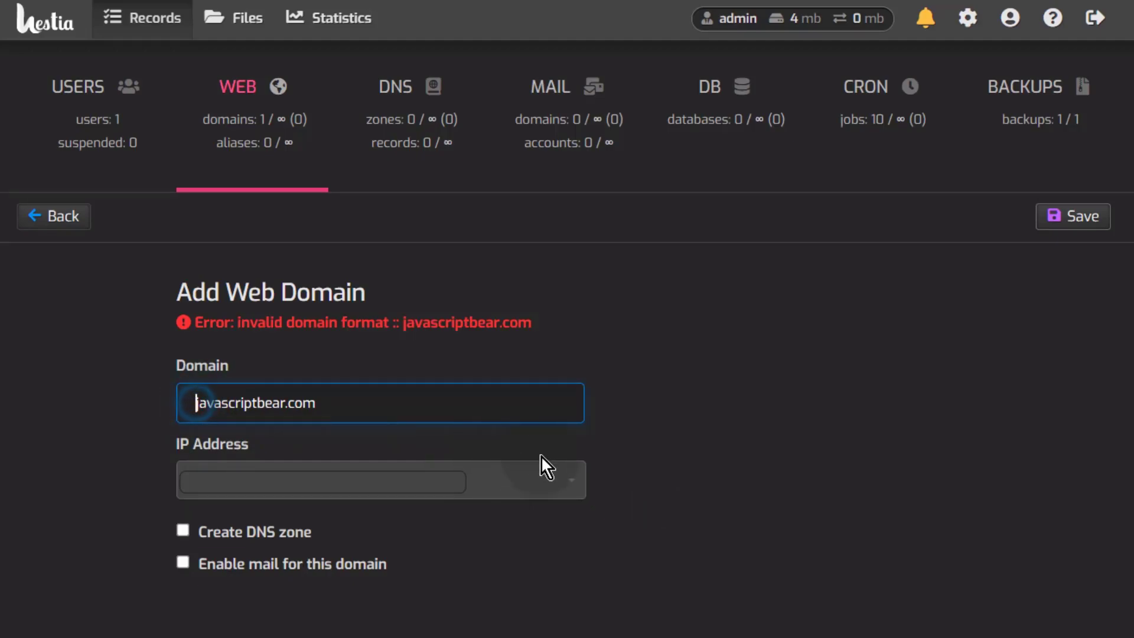
{"action": "key", "text": "BackSpace"}
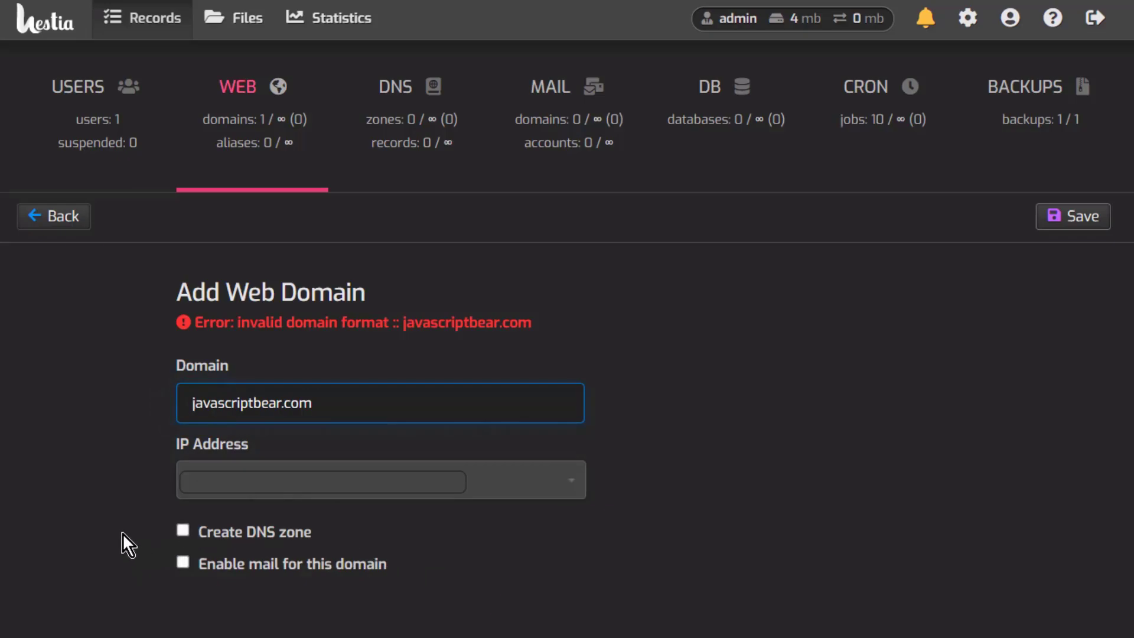
{"action": "left_click", "coordinate": [183, 533]}
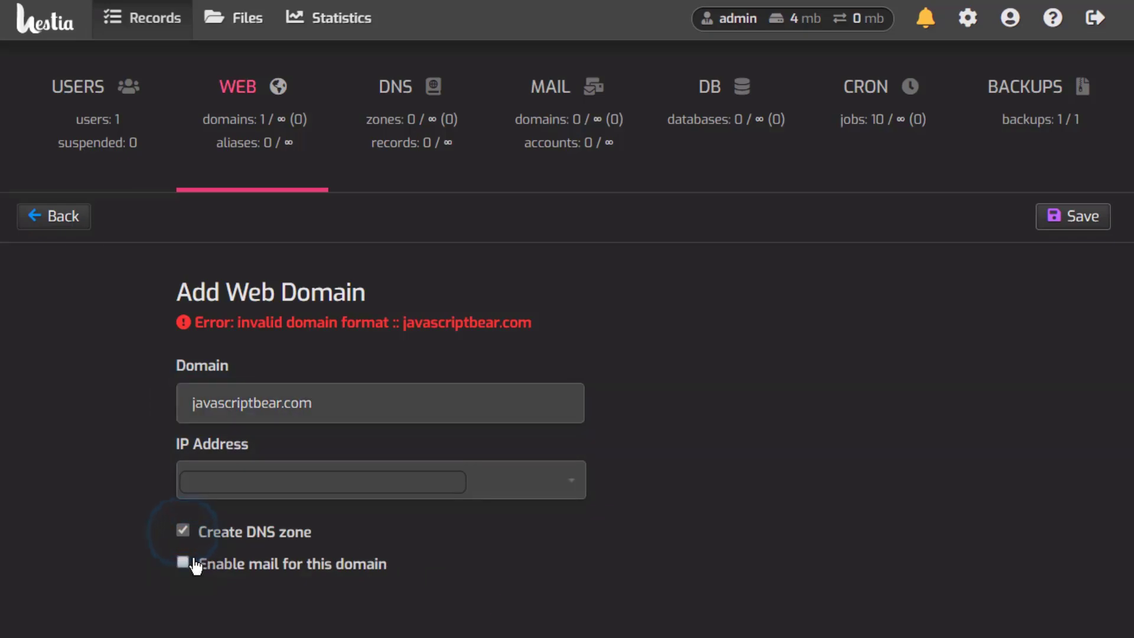
{"action": "left_click", "coordinate": [184, 564]}
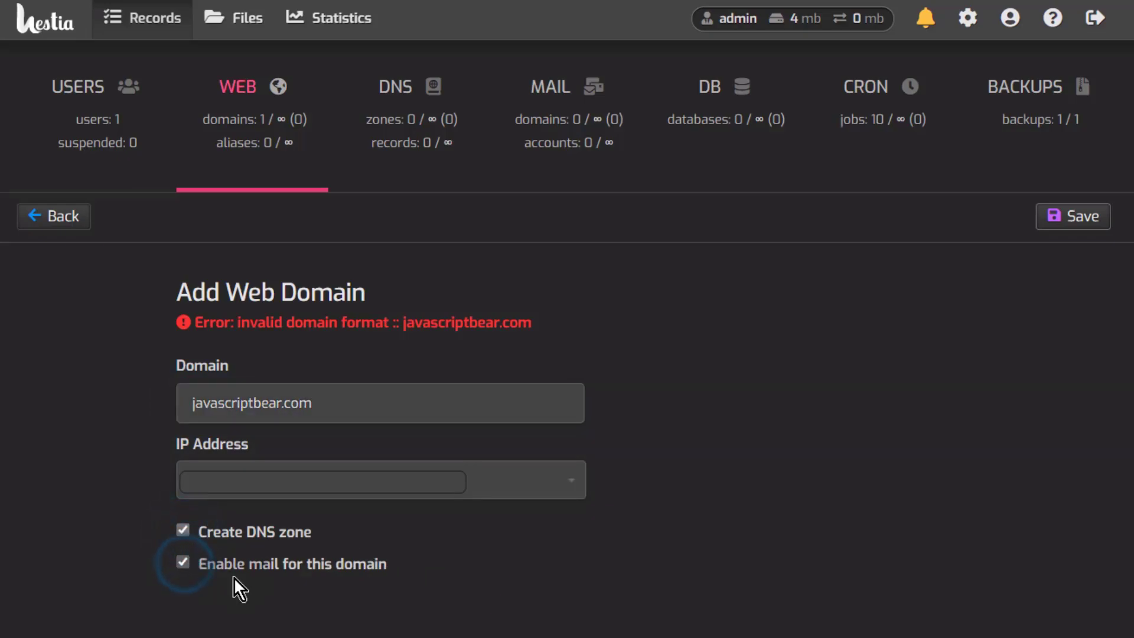
{"action": "left_click", "coordinate": [1082, 217]}
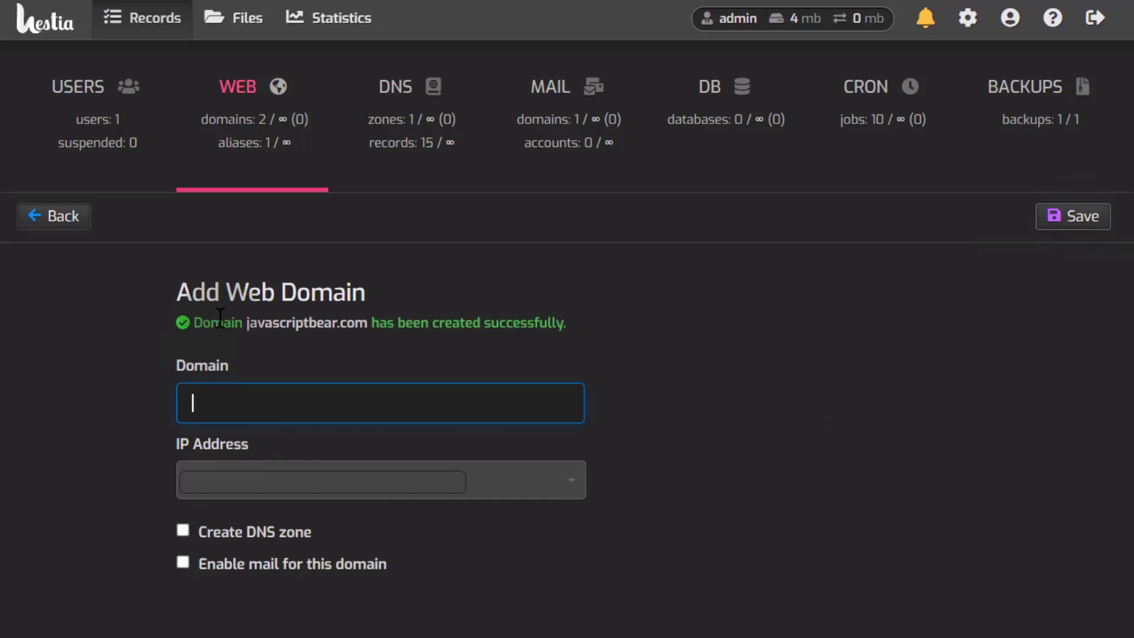
Step: Open javascriptbear.com from the WEB domain list into Edit Web Domain
{"action": "left_click_drag", "start_coordinate": [200, 319], "coordinate": [425, 318]}
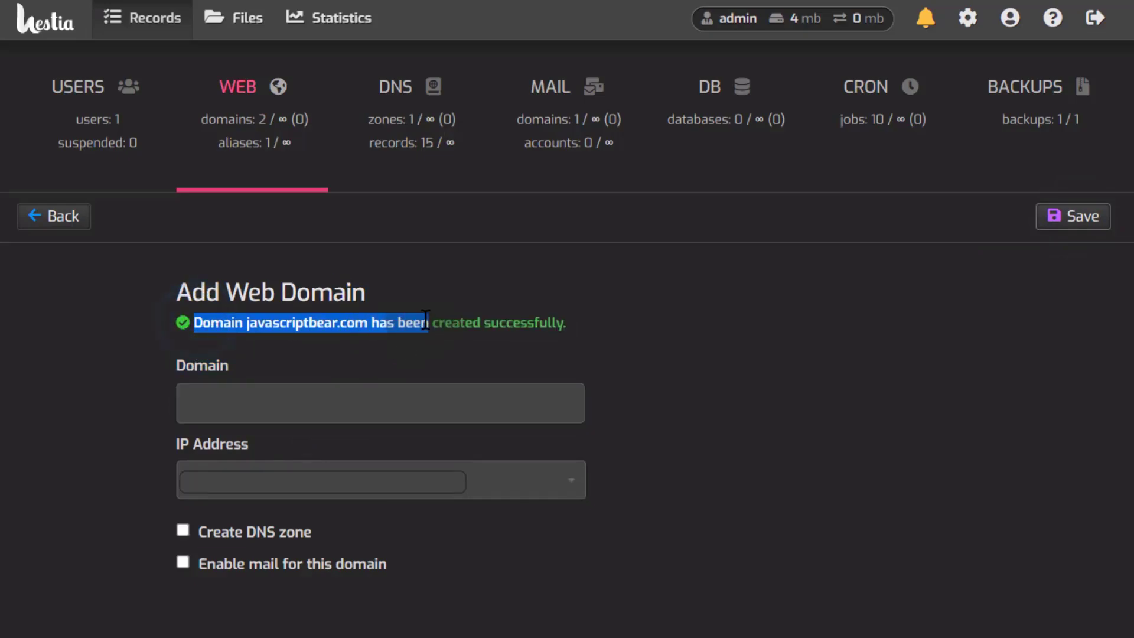
{"action": "left_click", "coordinate": [400, 332]}
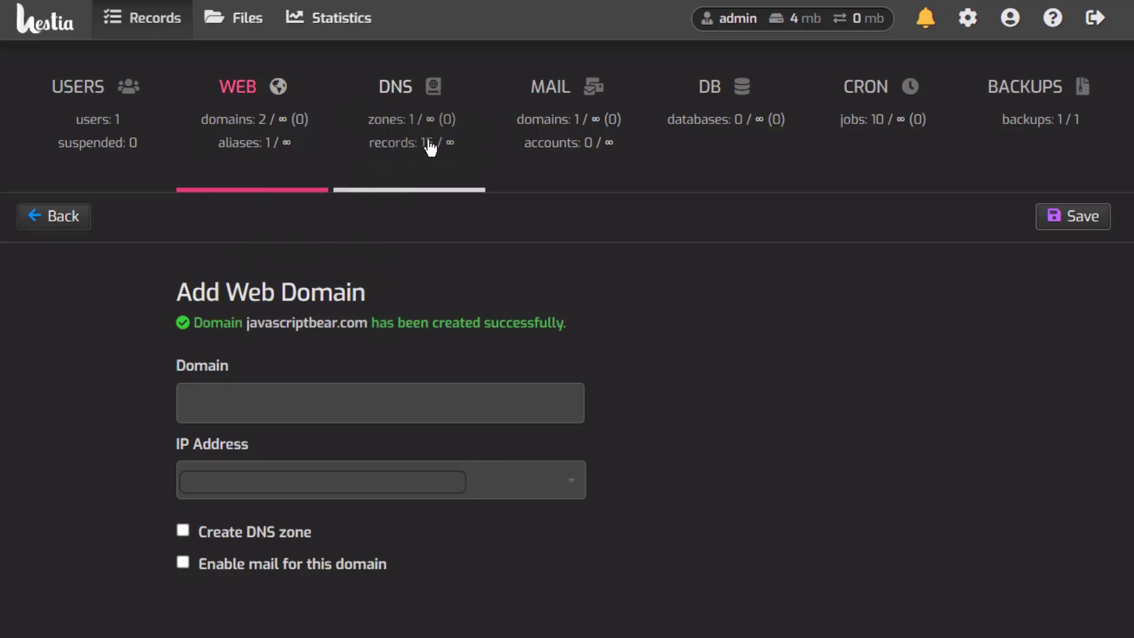
{"action": "mouse_move", "coordinate": [421, 147]}
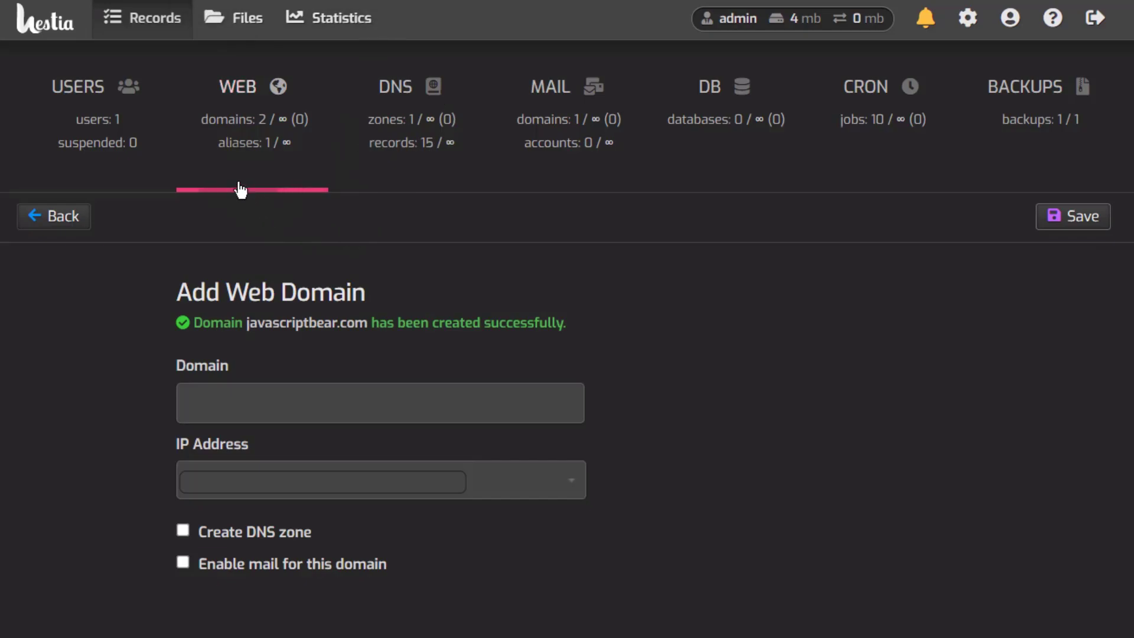
{"action": "left_click", "coordinate": [245, 92]}
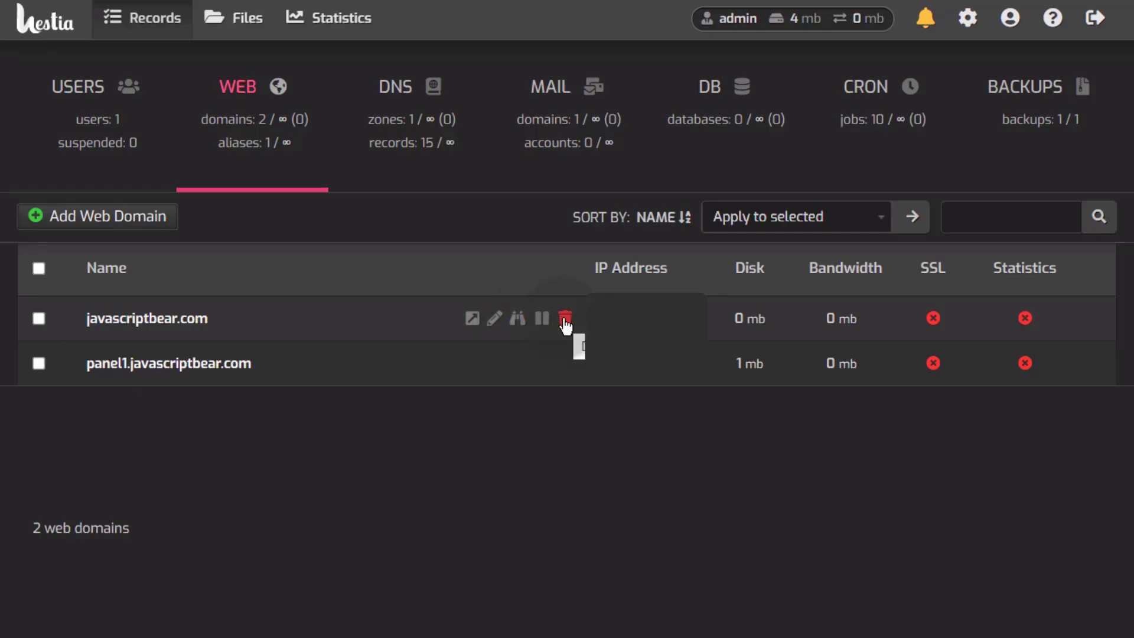
{"action": "left_click", "coordinate": [154, 325]}
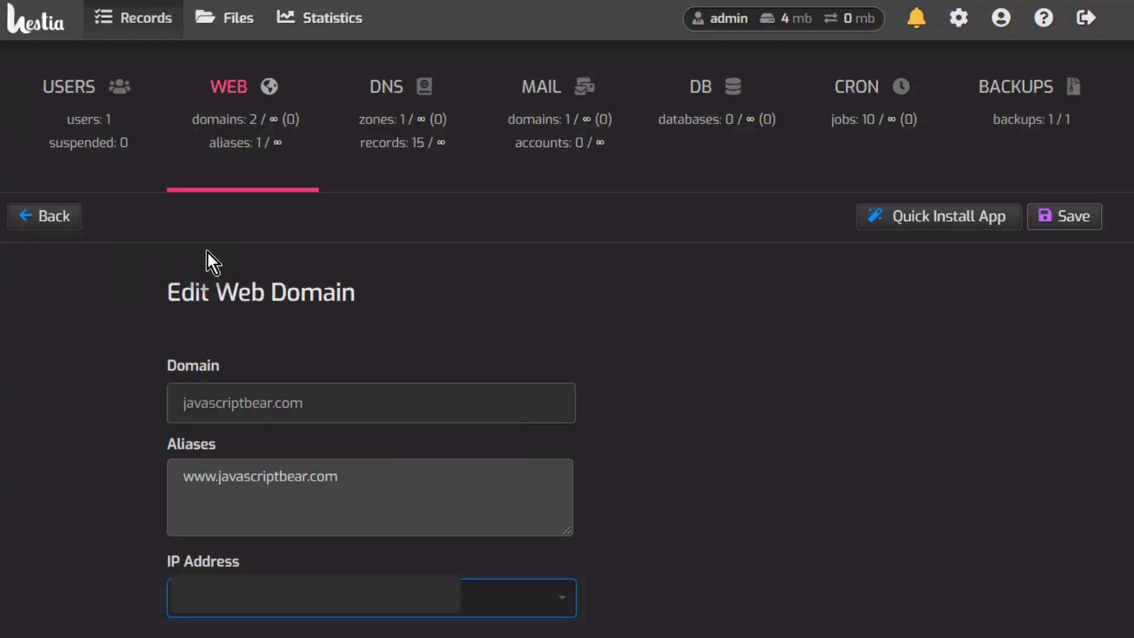
Step: Set Web Statistics to awstats for javascriptbear.com
{"action": "scroll", "coordinate": [141, 423], "scroll_direction": "down", "scroll_amount": 1}
{"action": "left_click", "coordinate": [223, 470]}
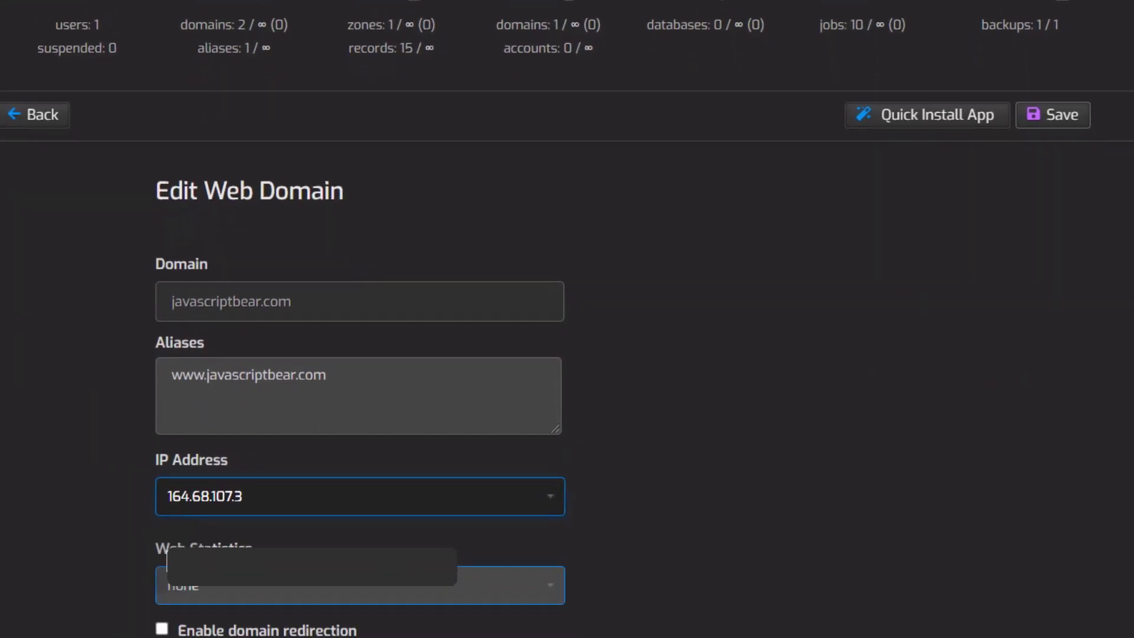
{"action": "left_click", "coordinate": [179, 473]}
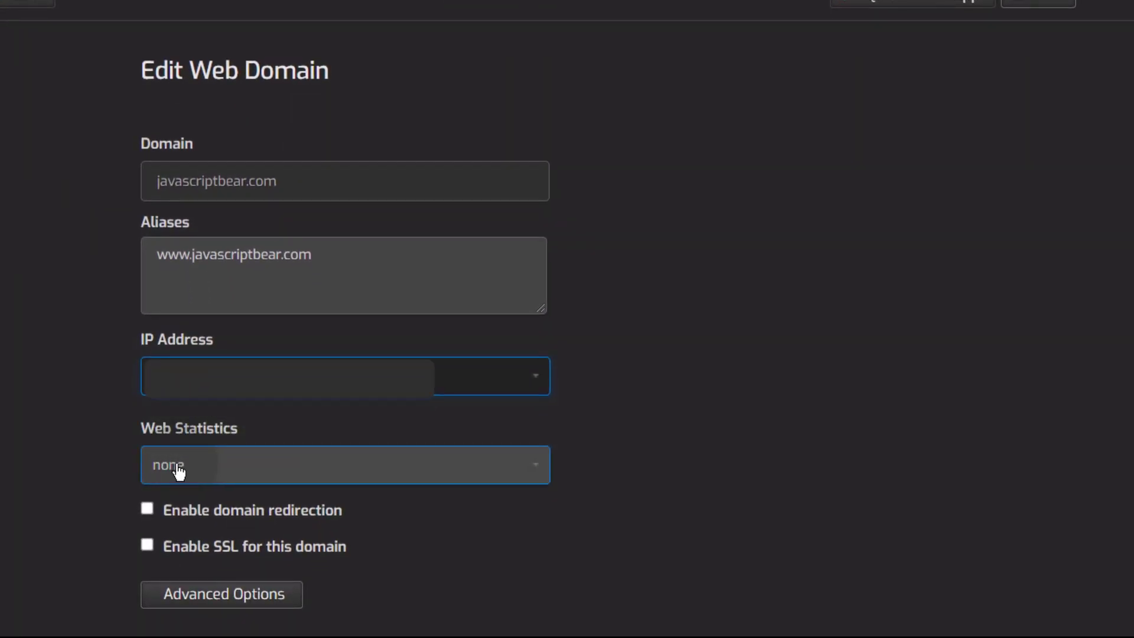
{"action": "left_click", "coordinate": [229, 473]}
{"action": "left_click", "coordinate": [201, 517]}
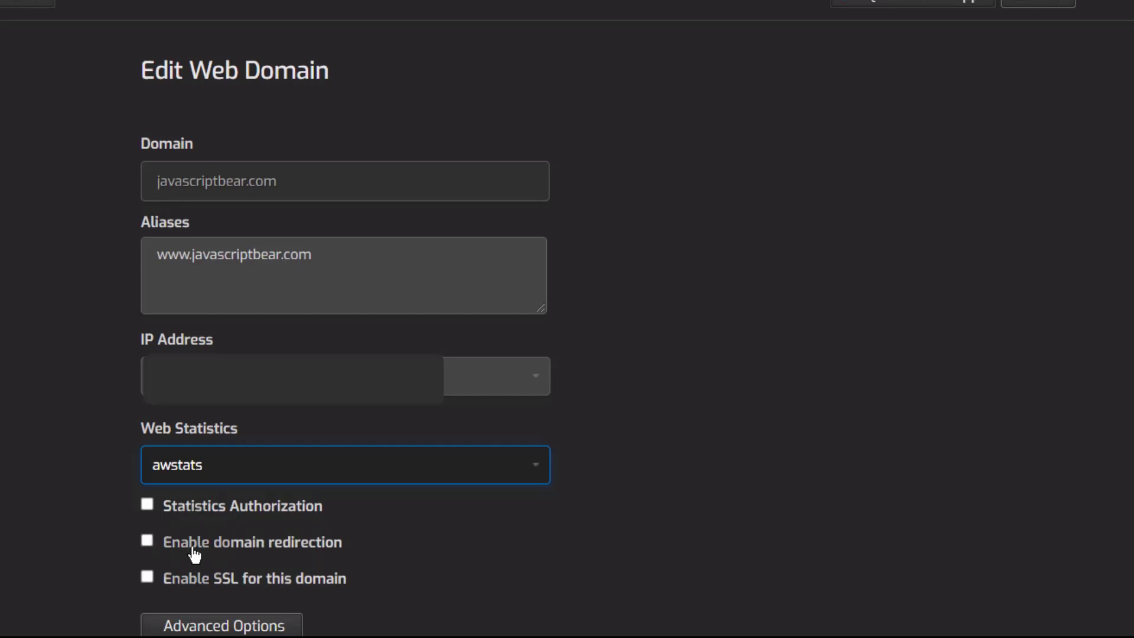
Step: Redirect visitors to javascriptbear.com and enable SSL using Let's Encrypt
{"action": "left_click", "coordinate": [147, 543]}
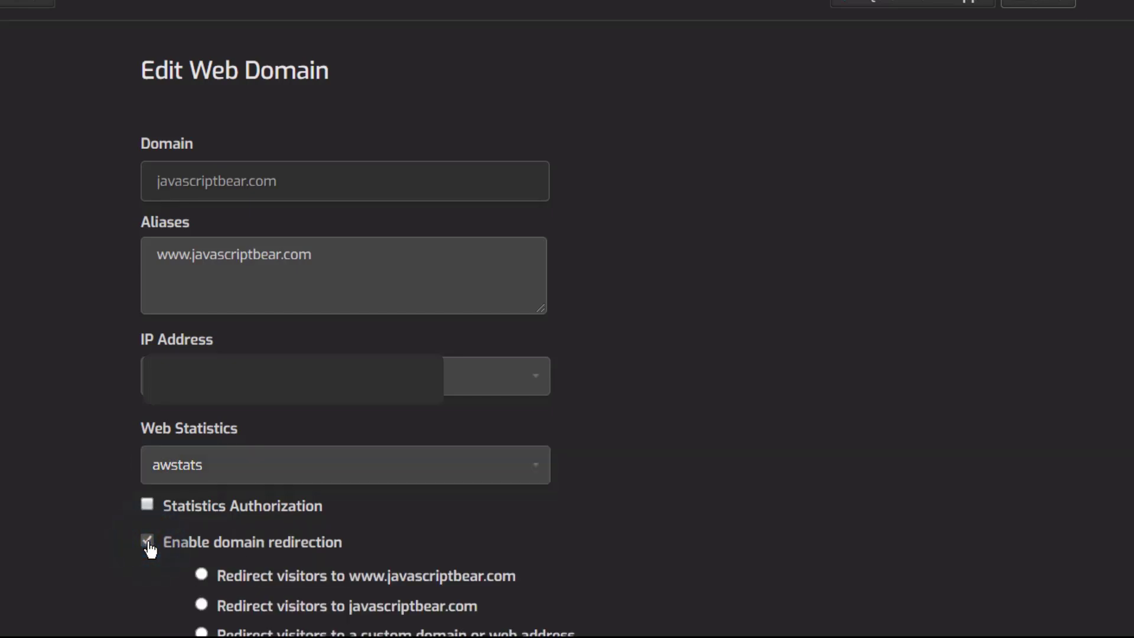
{"action": "scroll", "coordinate": [356, 526], "scroll_direction": "down", "scroll_amount": 2}
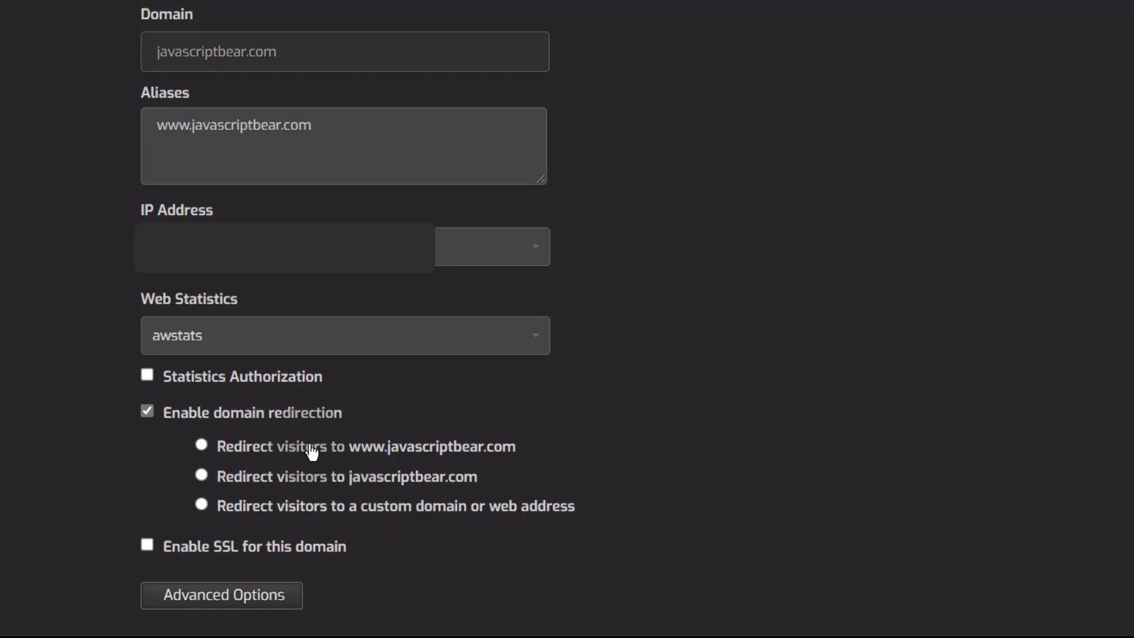
{"action": "left_click", "coordinate": [201, 471]}
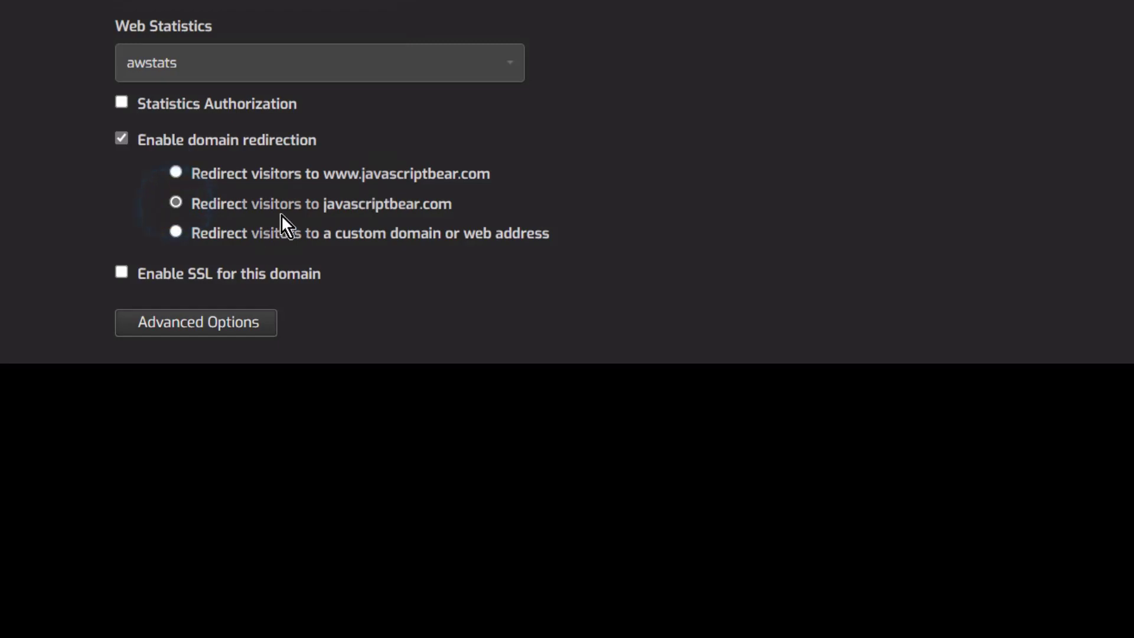
{"action": "left_click", "coordinate": [123, 277]}
{"action": "scroll", "coordinate": [393, 278], "scroll_direction": "down", "scroll_amount": 2}
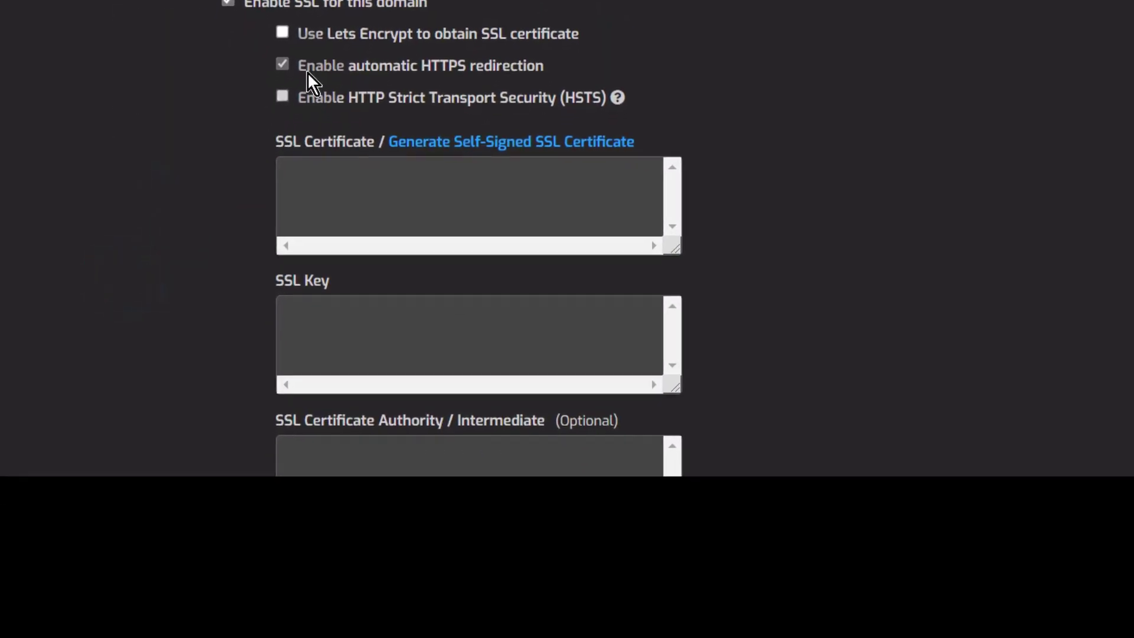
{"action": "left_click", "coordinate": [281, 36]}
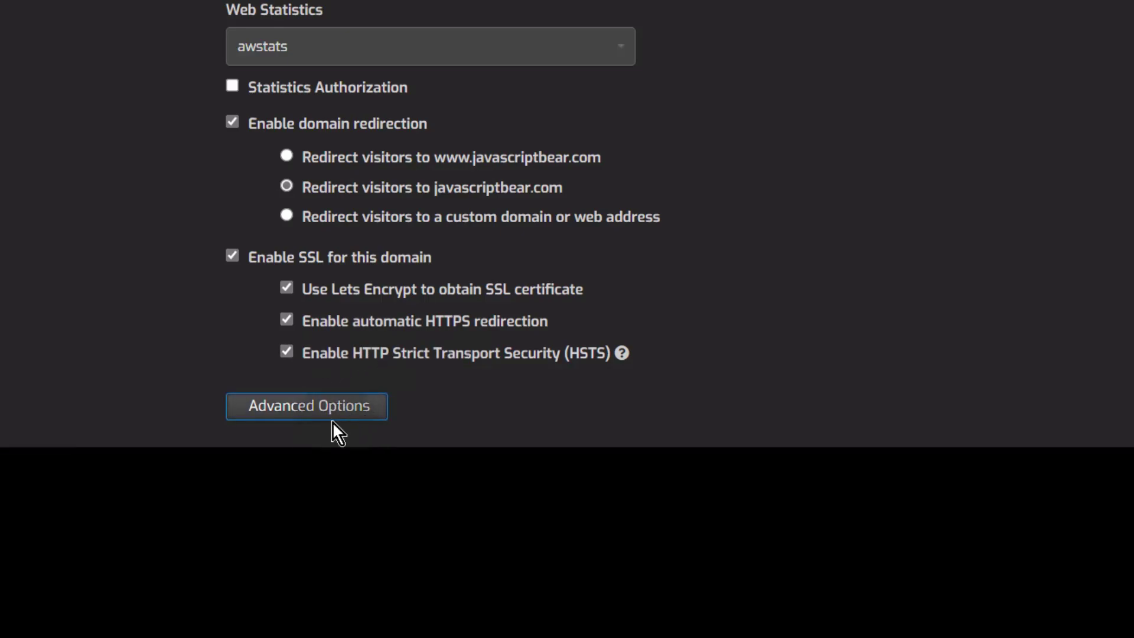
Step: Under Advanced Options, choose the wordpress web template
{"action": "left_click", "coordinate": [316, 413]}
{"action": "scroll", "coordinate": [413, 306], "scroll_direction": "down", "scroll_amount": 4}
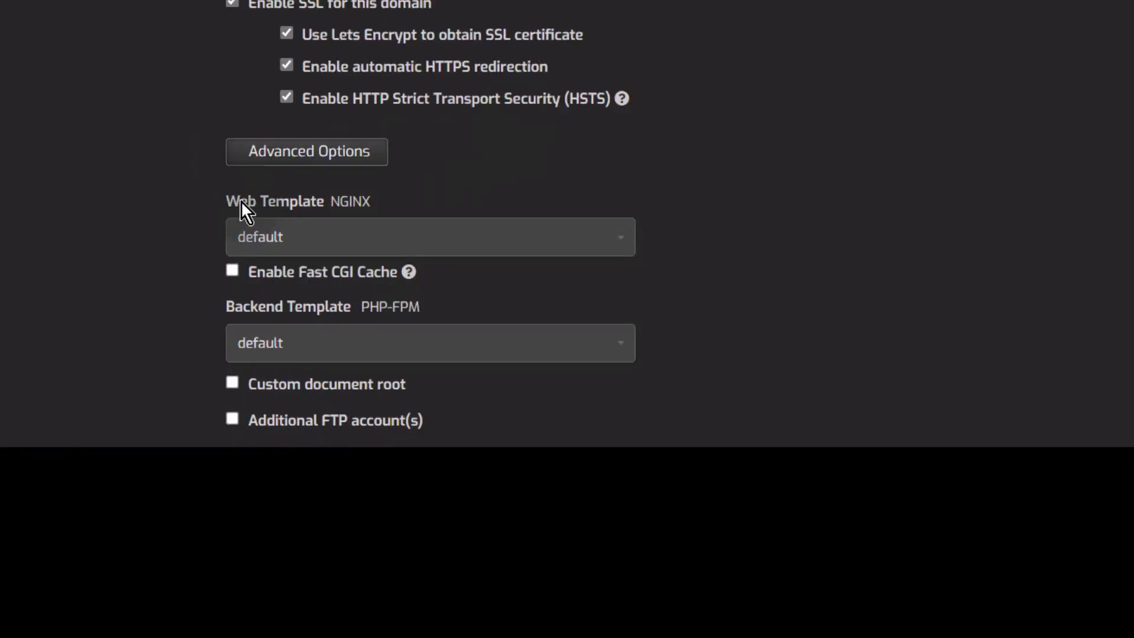
{"action": "left_click", "coordinate": [299, 242]}
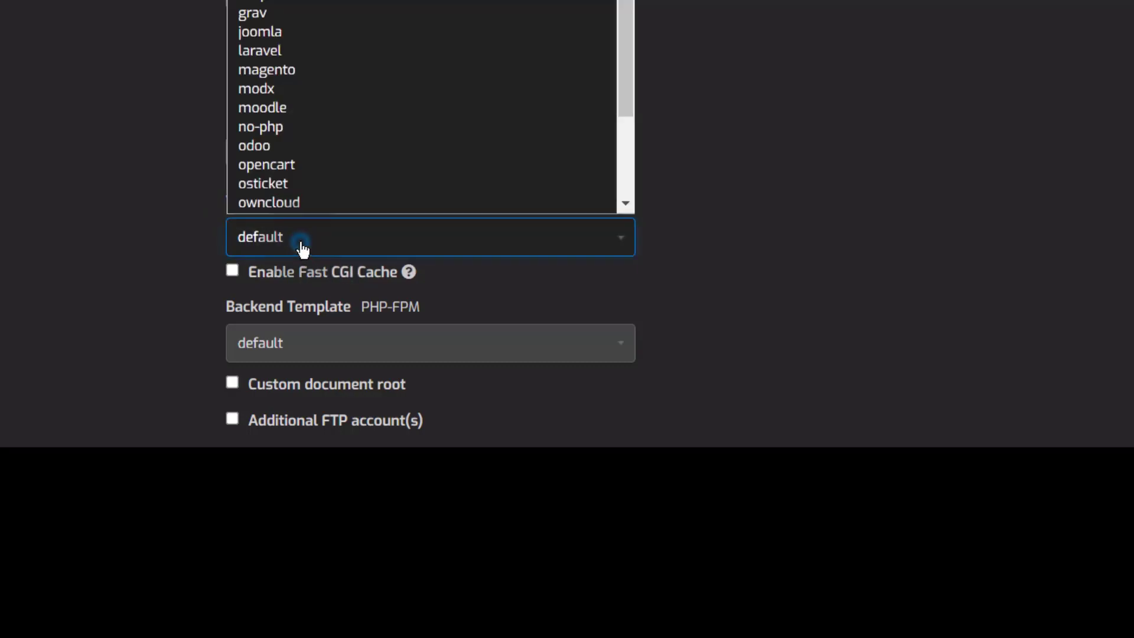
{"action": "scroll", "coordinate": [353, 151], "scroll_direction": "down", "scroll_amount": 1}
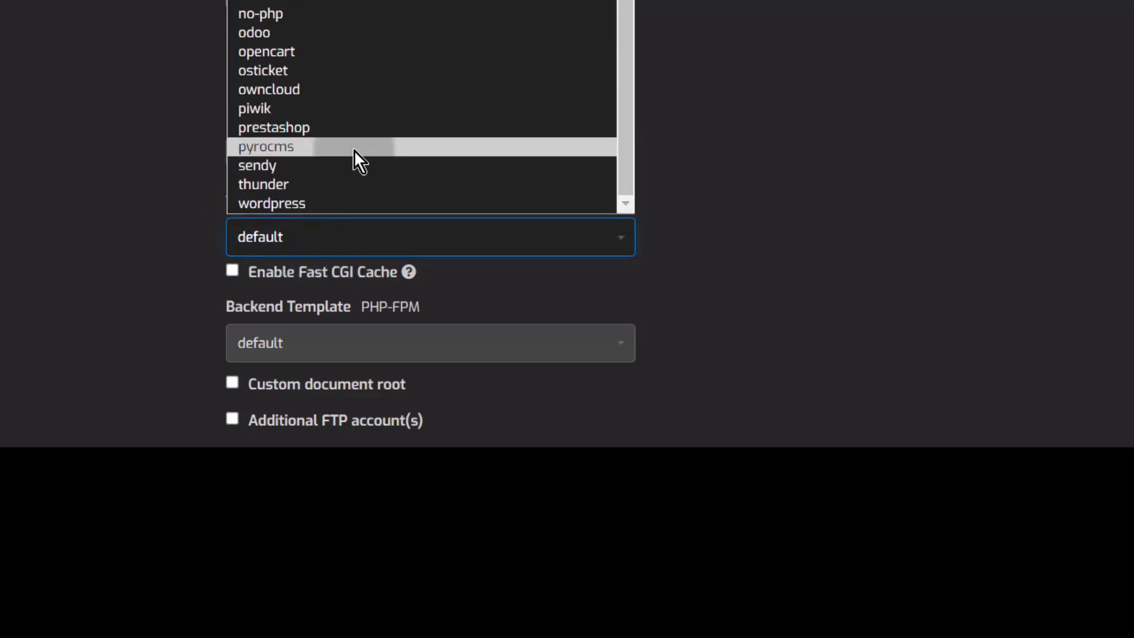
{"action": "left_click", "coordinate": [303, 203]}
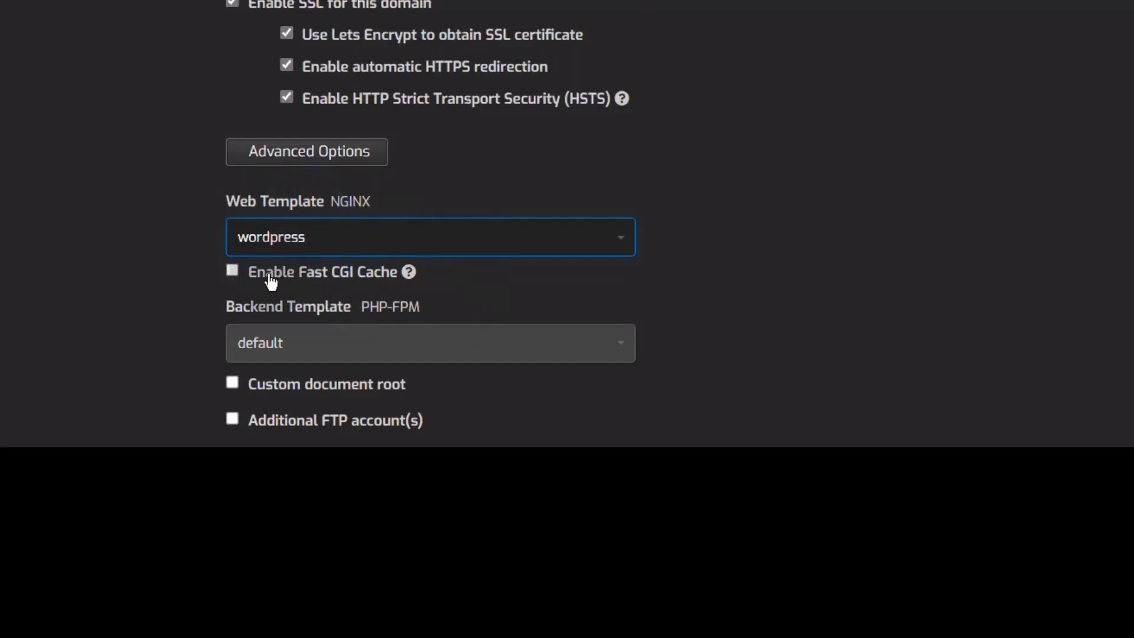
Step: Enable Fast CGI Cache, keeping the cache duration at 2m
{"action": "left_click", "coordinate": [233, 277]}
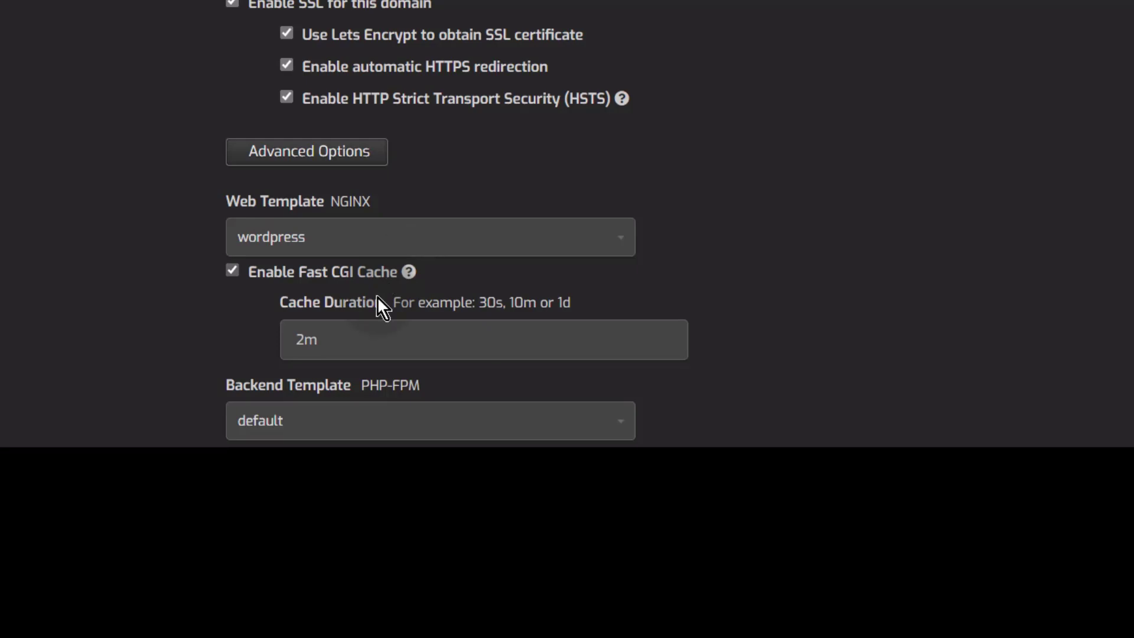
{"action": "left_click", "coordinate": [324, 340]}
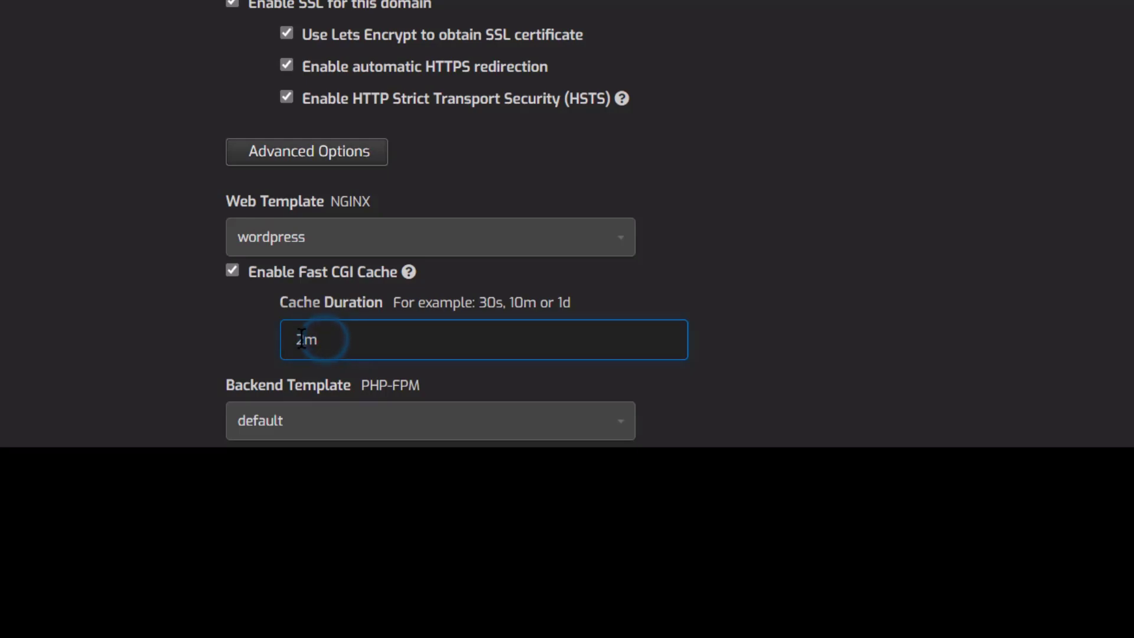
{"action": "left_click_drag", "start_coordinate": [321, 339], "coordinate": [304, 338]}
{"action": "left_click", "coordinate": [223, 325]}
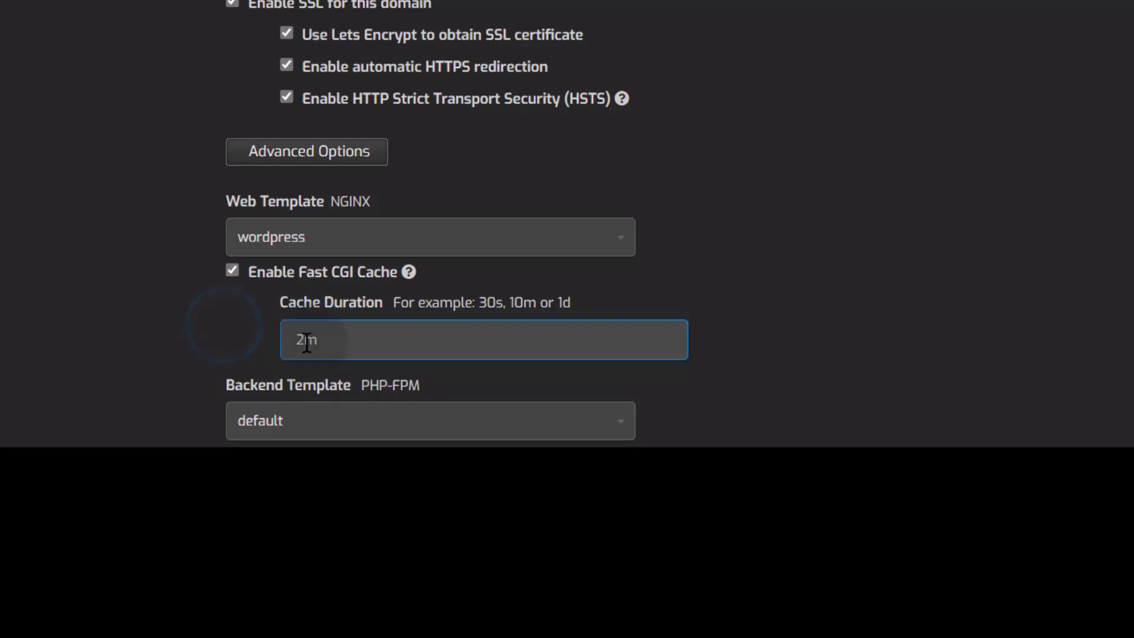
{"action": "scroll", "coordinate": [654, 255], "scroll_direction": "down", "scroll_amount": 1}
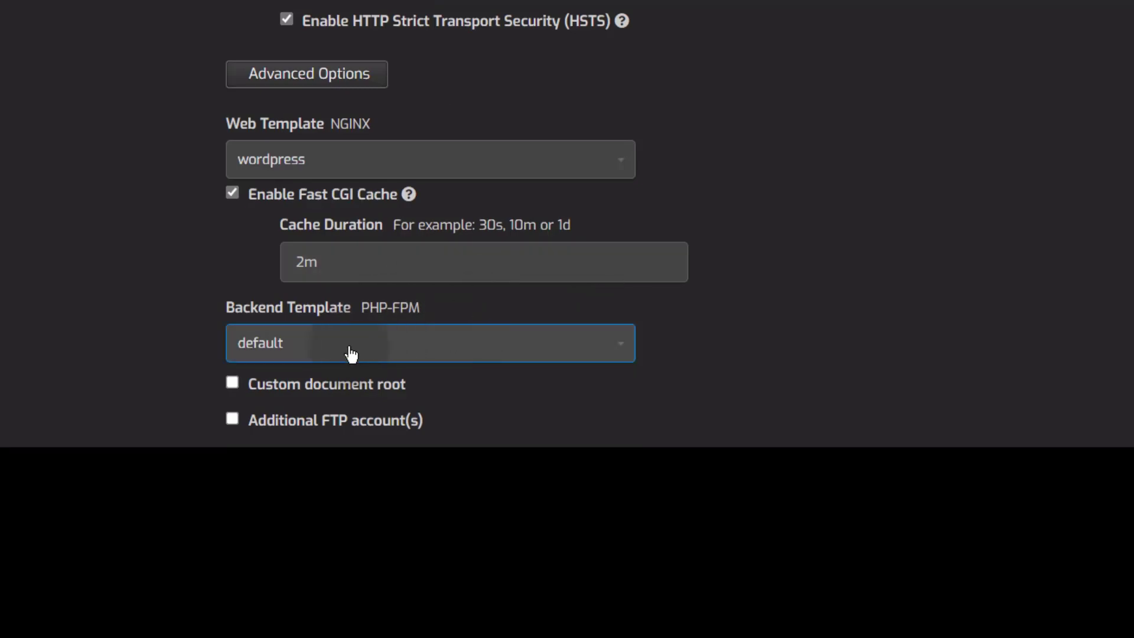
Step: Choose PHP-8_0 as the backend template
{"action": "left_click", "coordinate": [300, 348]}
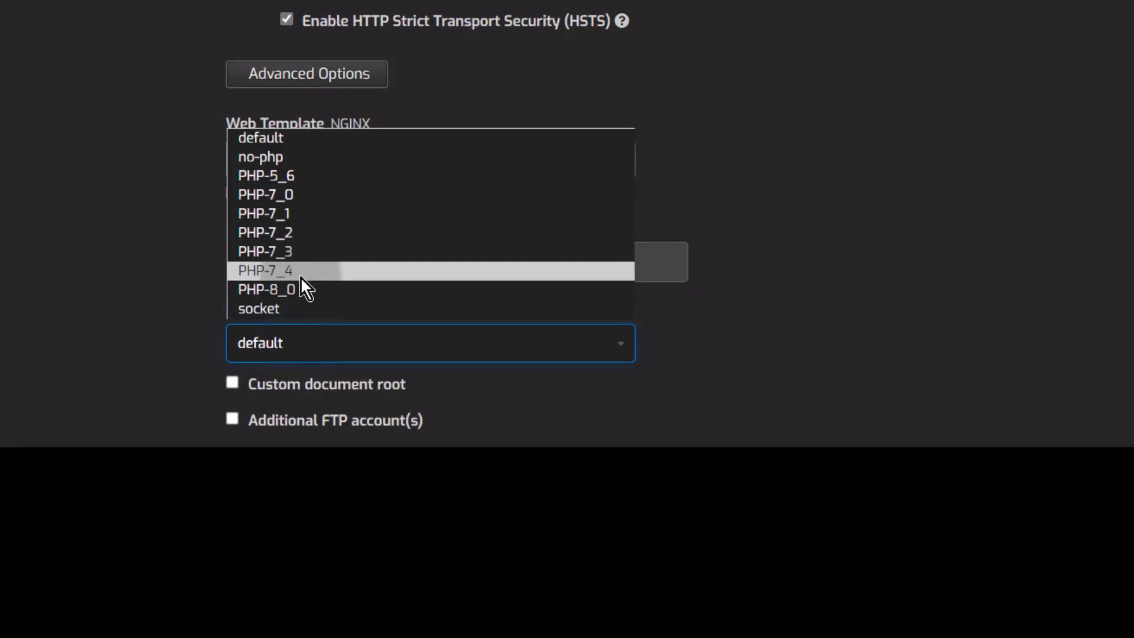
{"action": "left_click", "coordinate": [279, 289]}
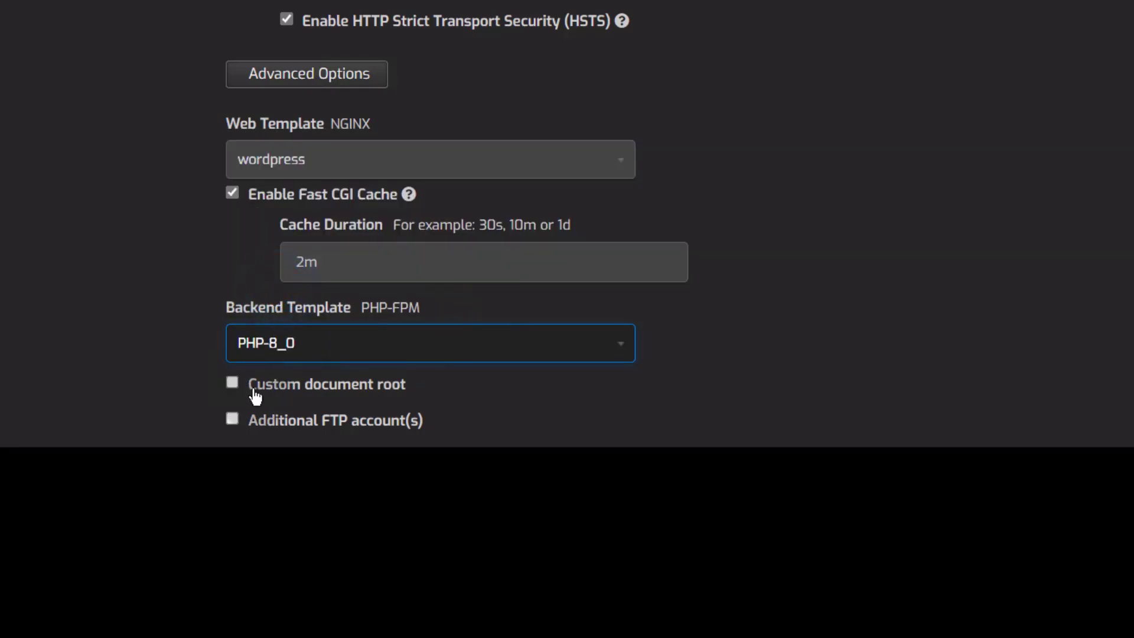
{"action": "left_click", "coordinate": [677, 333]}
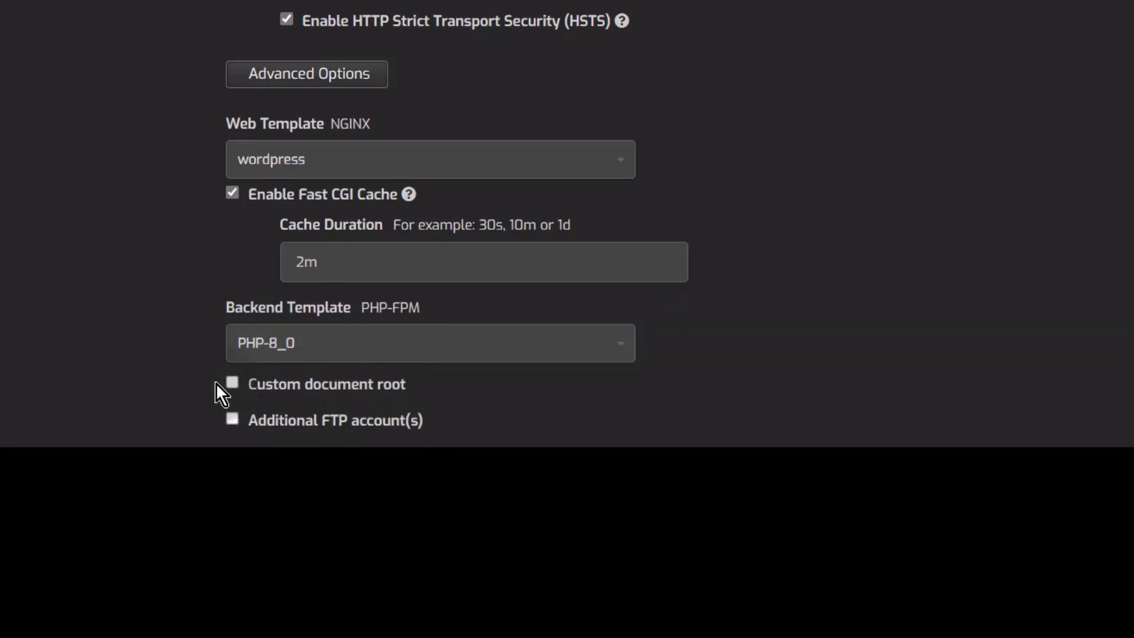
Step: Explore the custom document root options, then leave the custom document root unchecked
{"action": "left_click", "coordinate": [235, 384]}
{"action": "scroll", "coordinate": [420, 383], "scroll_direction": "down", "scroll_amount": 3}
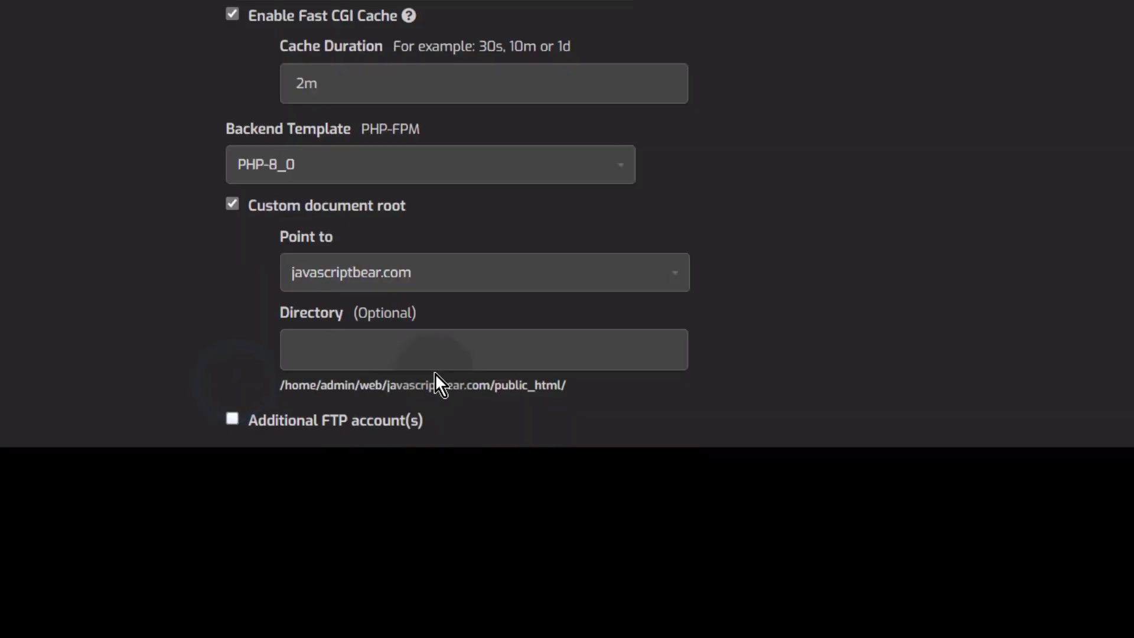
{"action": "left_click", "coordinate": [336, 285]}
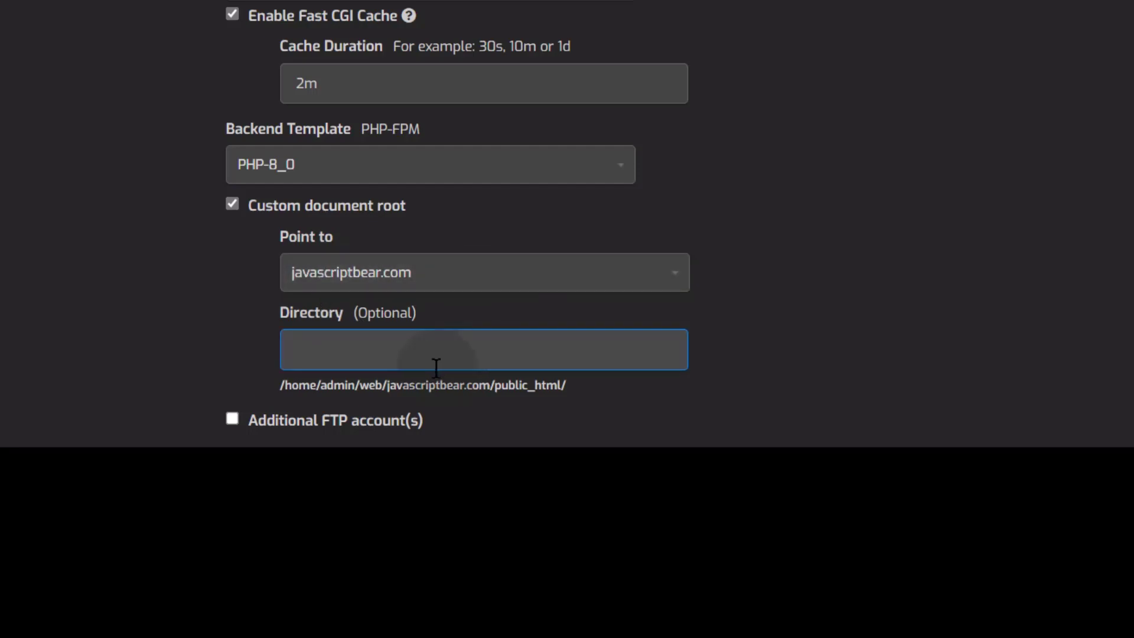
{"action": "left_click", "coordinate": [287, 343]}
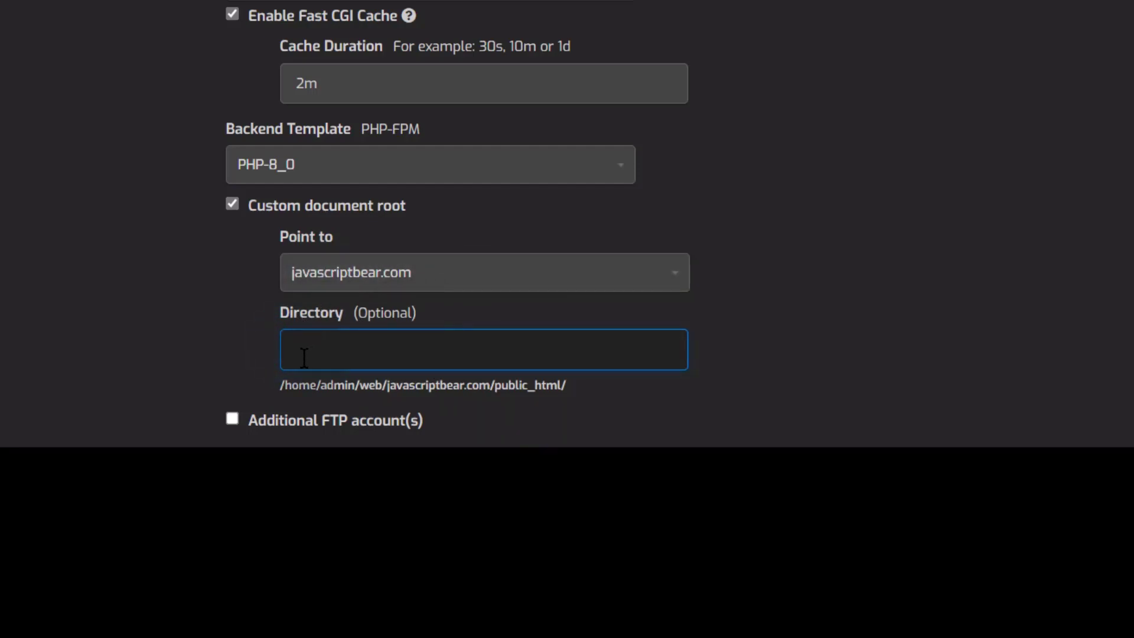
{"action": "left_click", "coordinate": [232, 205]}
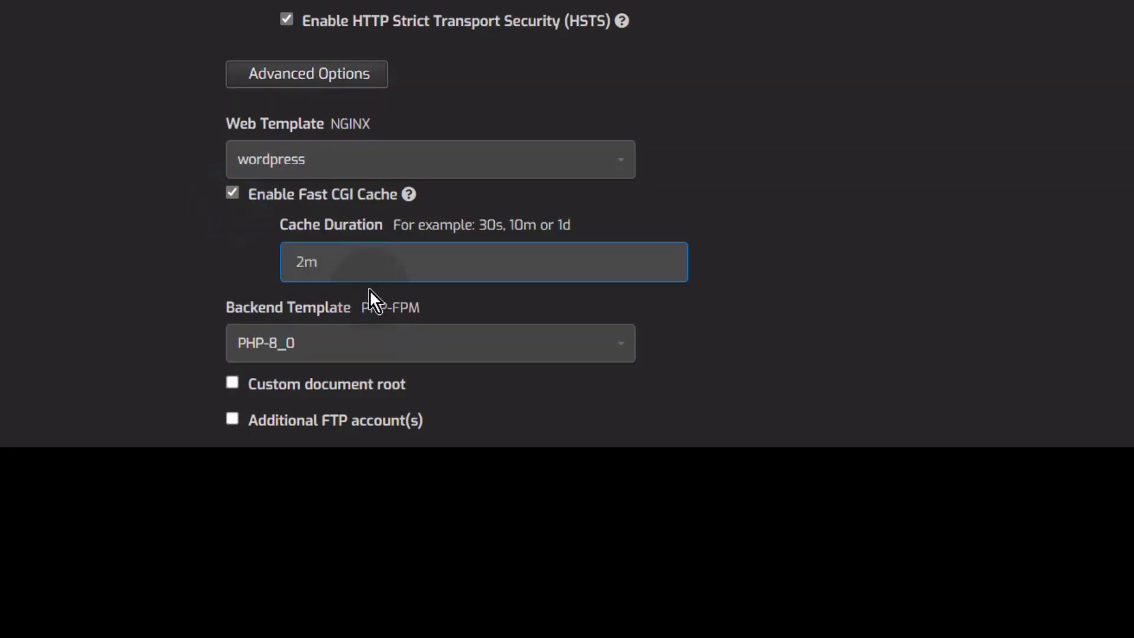
Step: Enable additional FTP accounts for javascriptbear.com, visit the FTP username, password and path fields, then save
{"action": "left_click", "coordinate": [232, 419]}
{"action": "scroll", "coordinate": [462, 313], "scroll_direction": "down", "scroll_amount": 6}
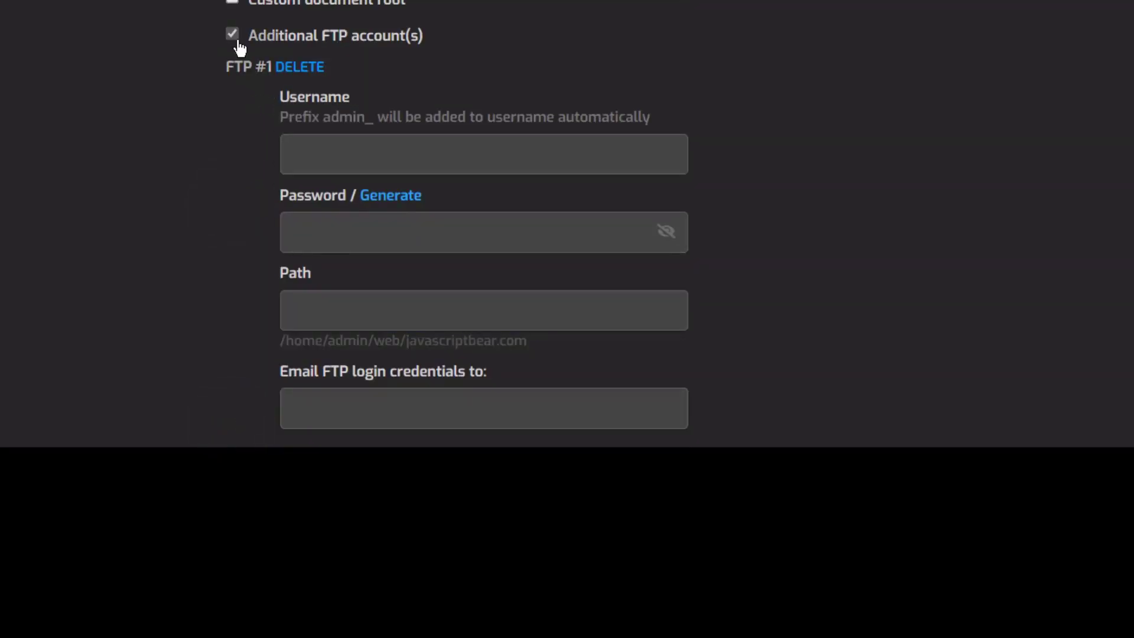
{"action": "left_click", "coordinate": [378, 159]}
{"action": "left_click", "coordinate": [337, 237]}
{"action": "left_click", "coordinate": [291, 321]}
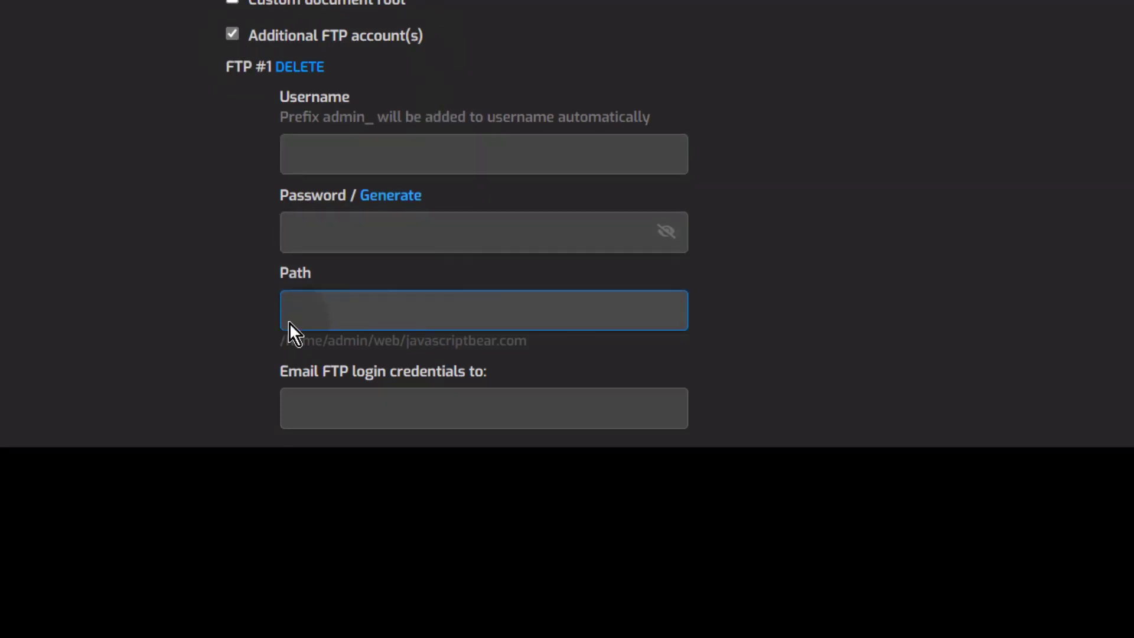
{"action": "scroll", "coordinate": [254, 336], "scroll_direction": "down", "scroll_amount": 1}
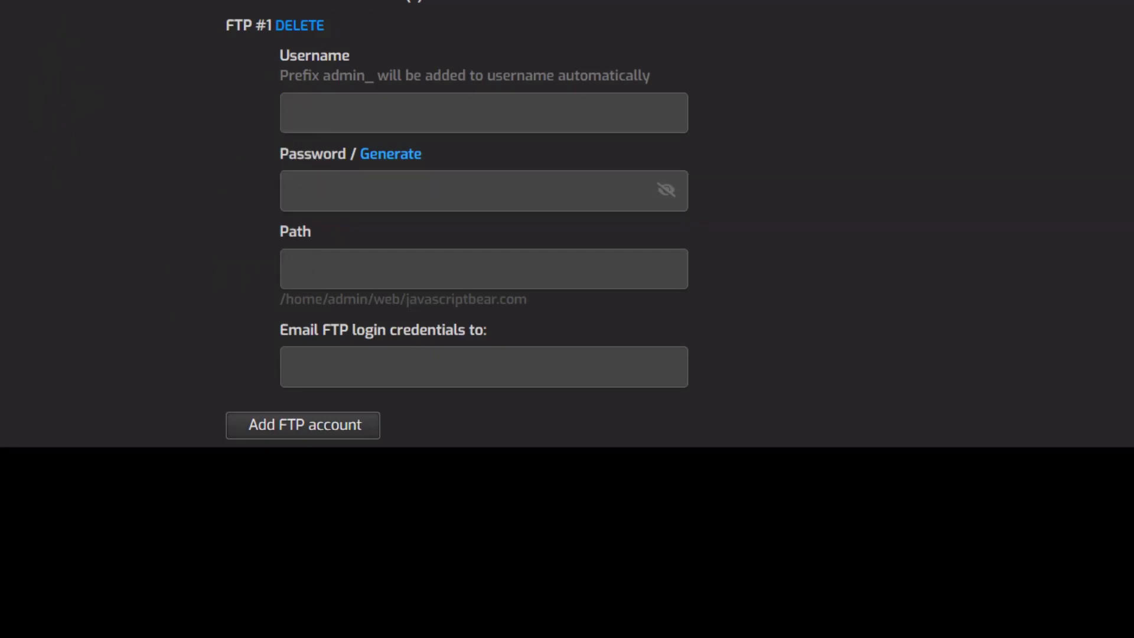
{"action": "left_click", "coordinate": [561, 266]}
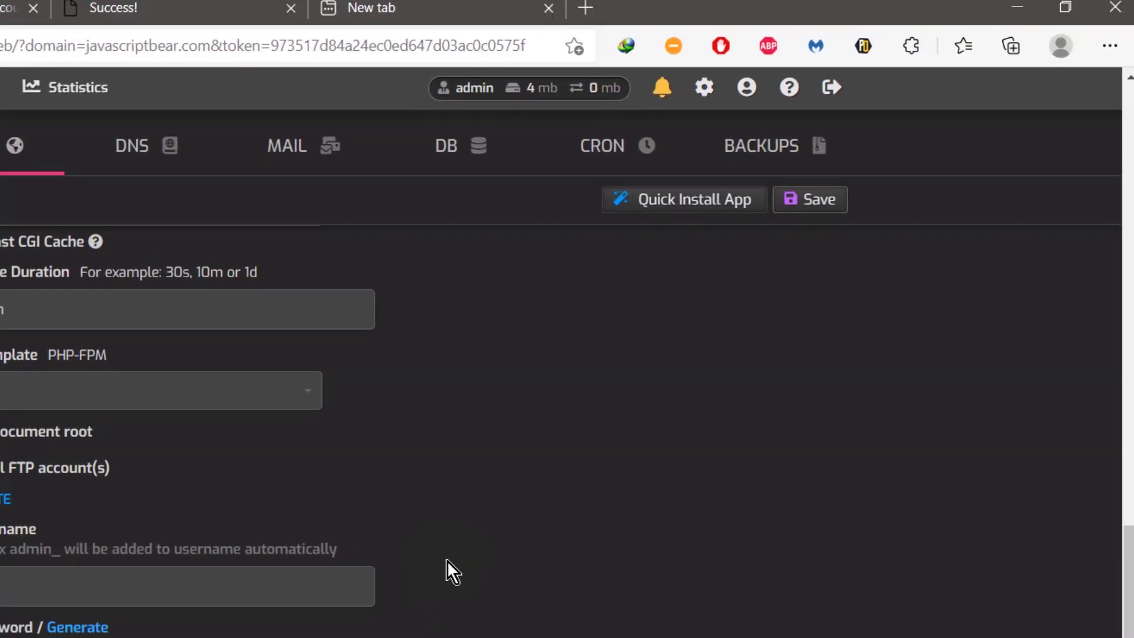
{"action": "scroll", "coordinate": [446, 560], "scroll_direction": "up", "scroll_amount": 10}
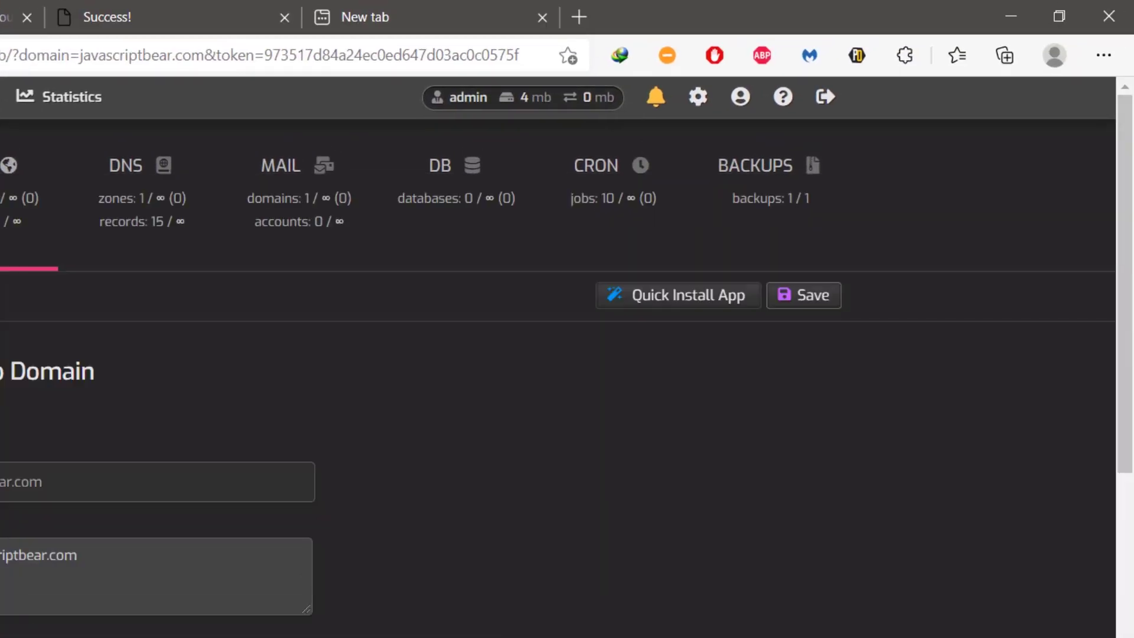
{"action": "scroll", "coordinate": [558, 413], "scroll_direction": "down", "scroll_amount": 5}
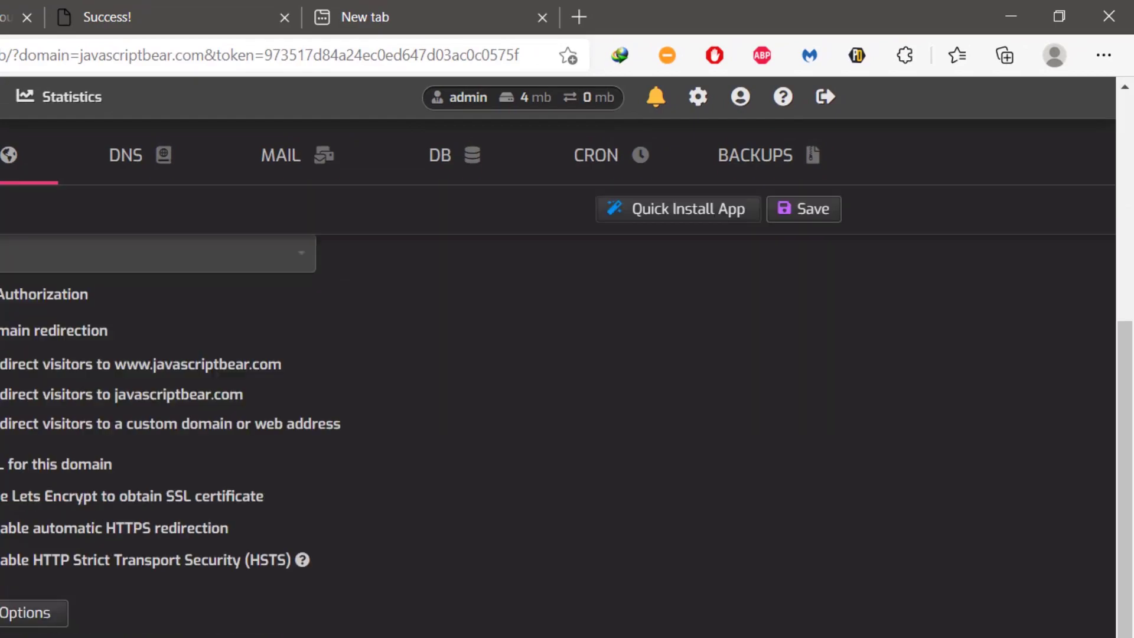
{"action": "scroll", "coordinate": [558, 437], "scroll_direction": "down", "scroll_amount": 4}
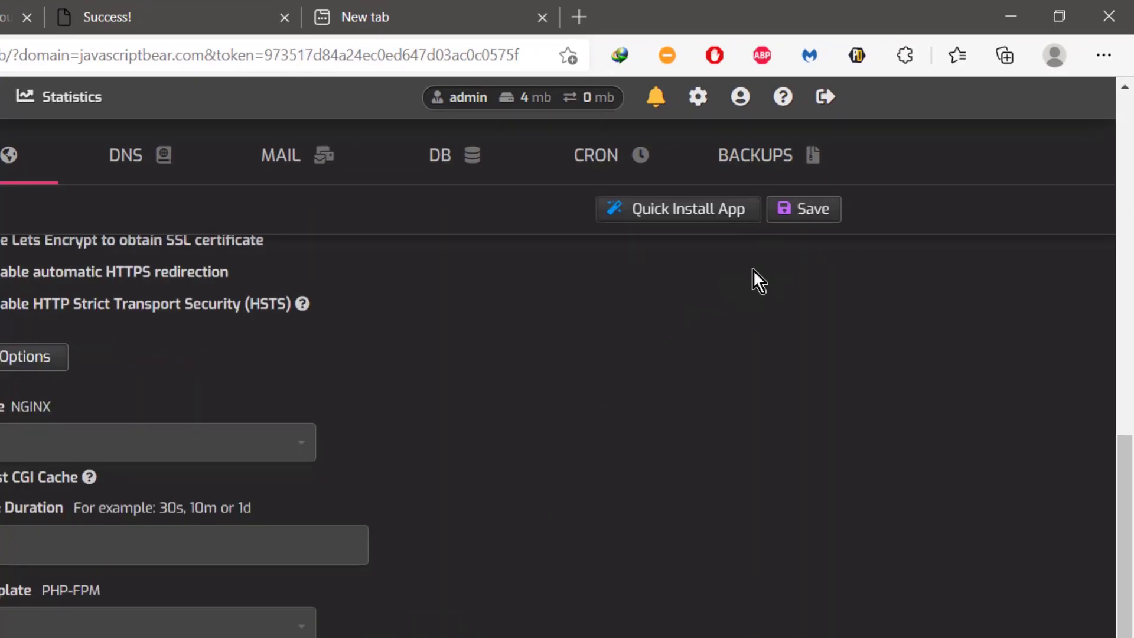
{"action": "left_click", "coordinate": [809, 219]}
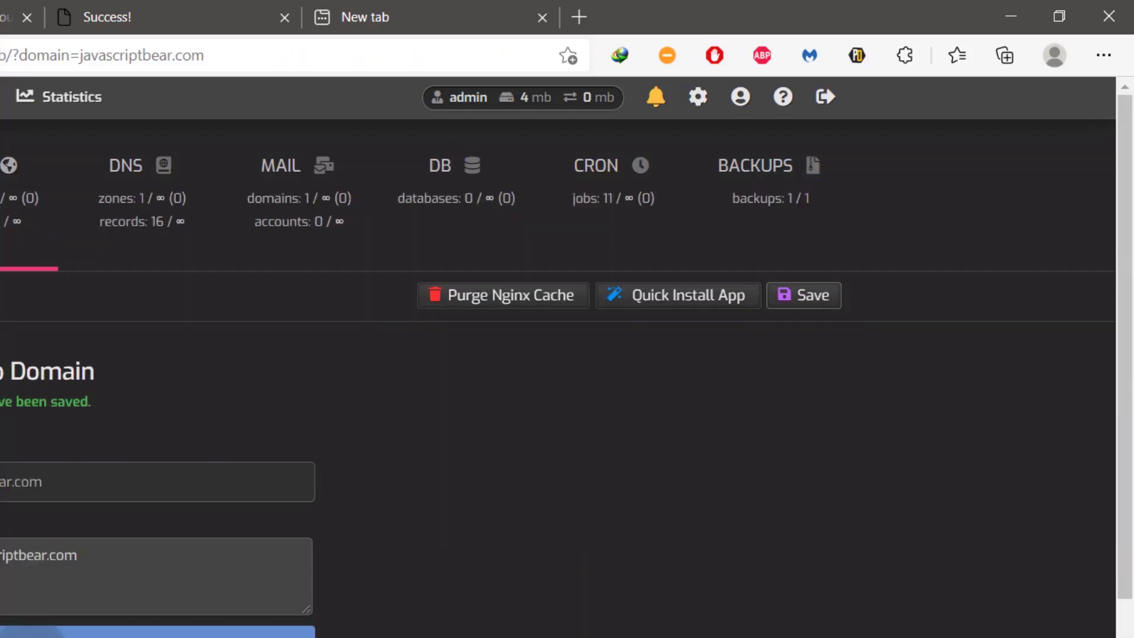
Step: Reload javascriptbear.com in the Success! tab and highlight 'https' in its address
{"action": "left_click", "coordinate": [107, 16]}
{"action": "left_click", "coordinate": [217, 15]}
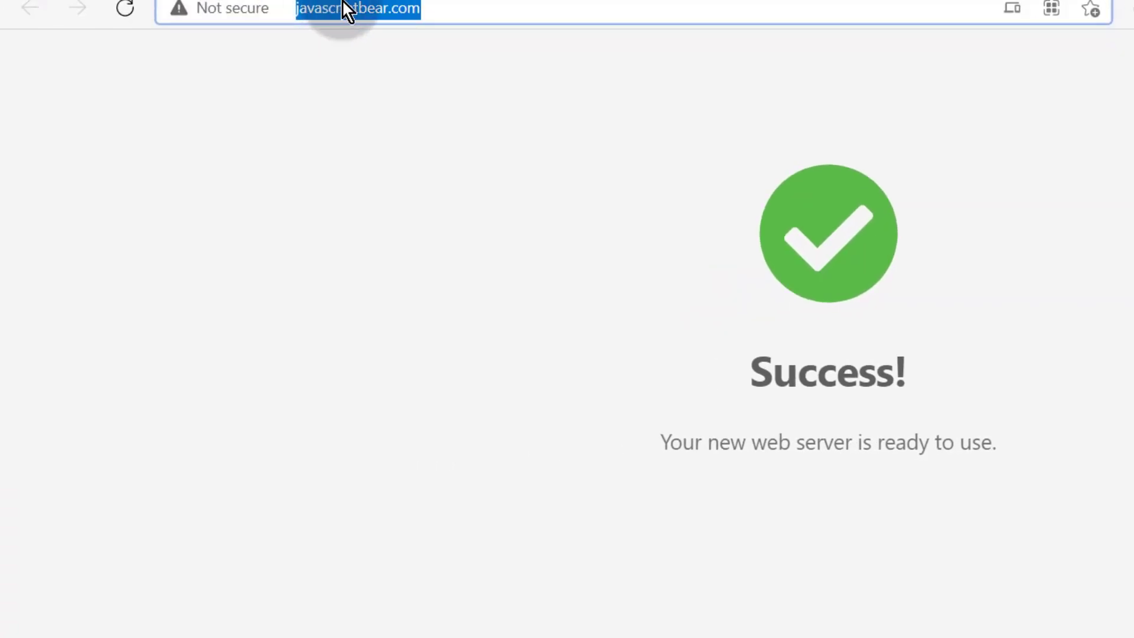
{"action": "left_click", "coordinate": [125, 11]}
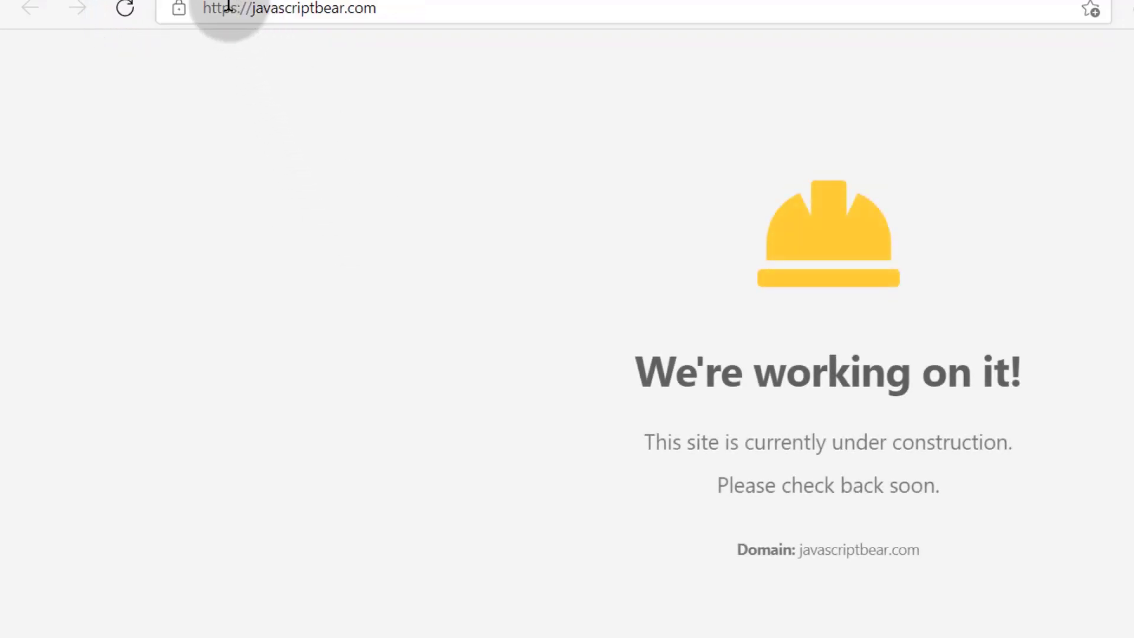
{"action": "left_click_drag", "start_coordinate": [236, 10], "coordinate": [205, 11]}
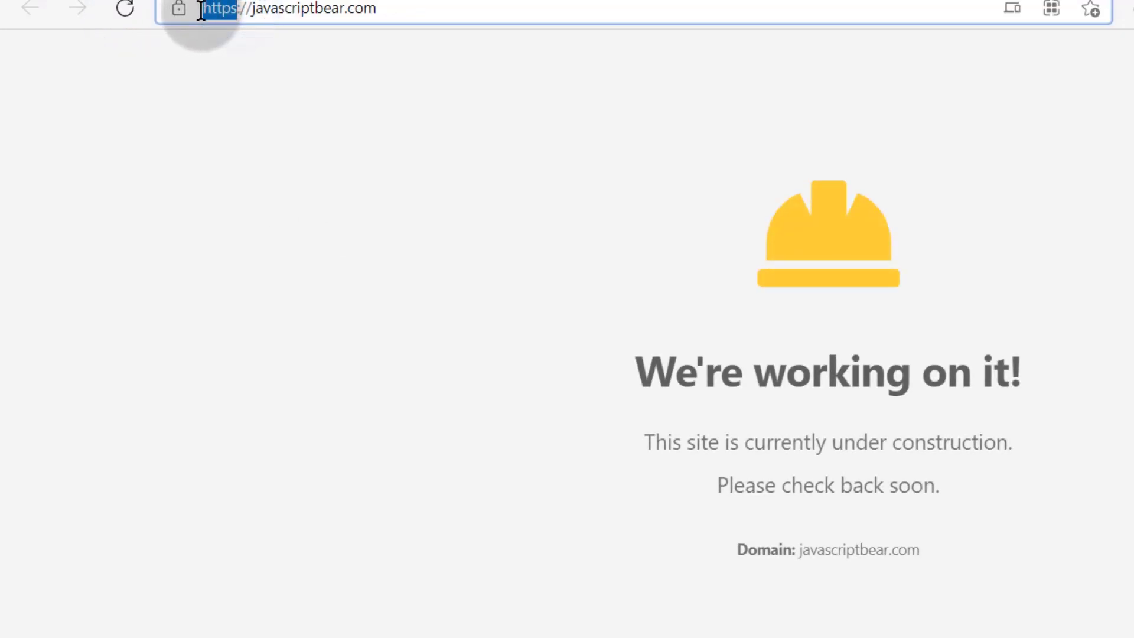
{"action": "left_click", "coordinate": [563, 574]}
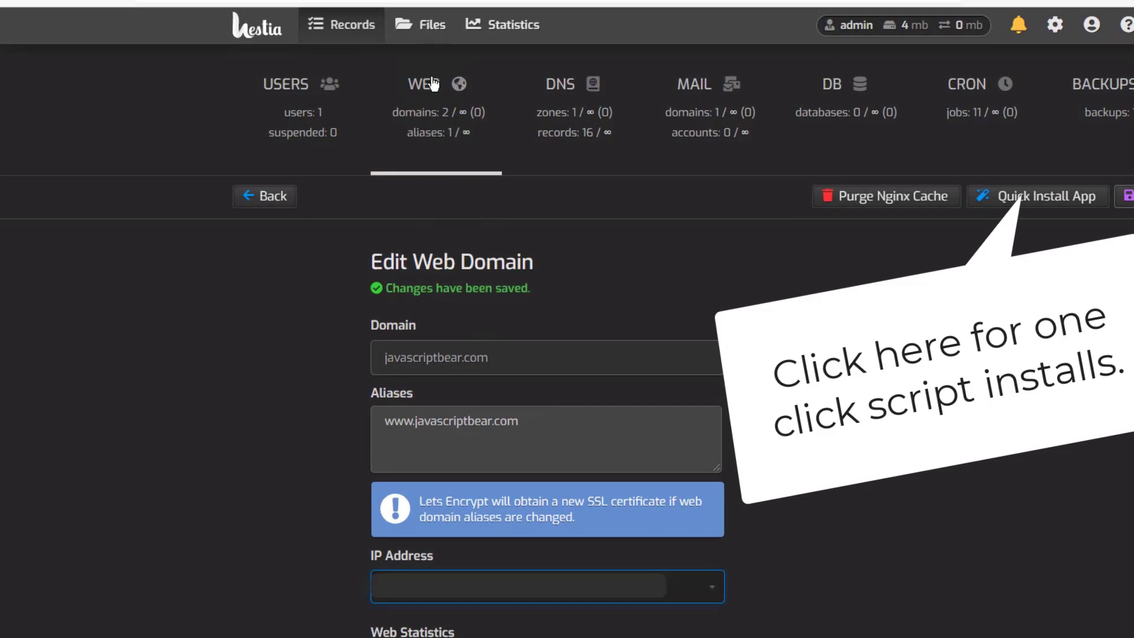
Step: Return to the web domains list through the WEB tab in the stats bar
{"action": "left_click", "coordinate": [433, 84]}
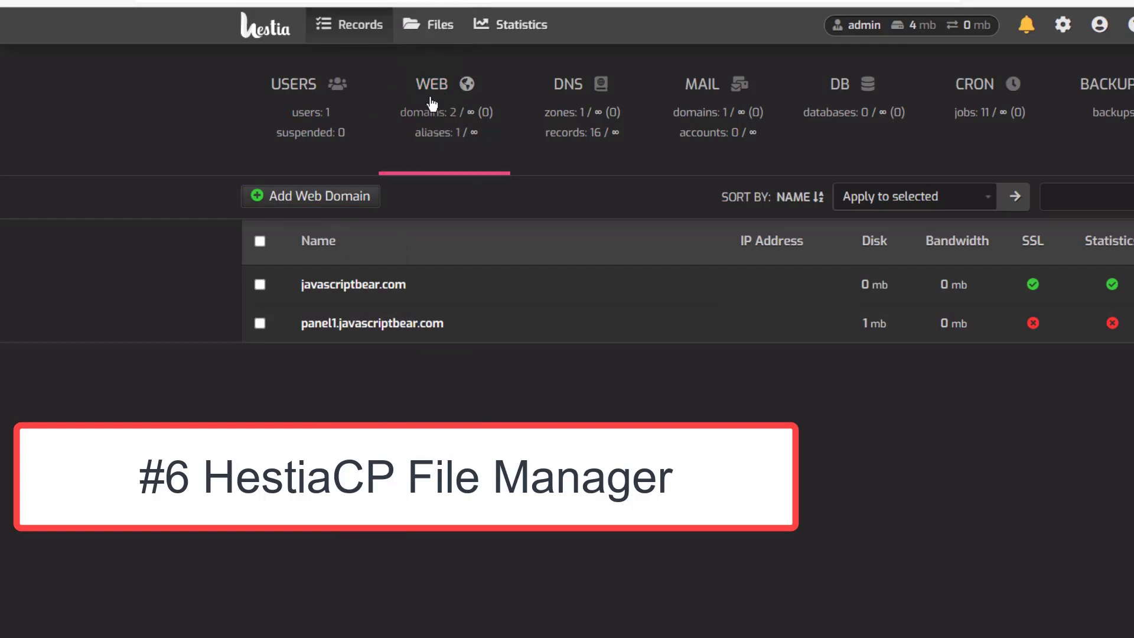
Step: Browse Files to web > javascriptbear.com > public_html, then exit to the control panel
{"action": "left_click", "coordinate": [426, 28]}
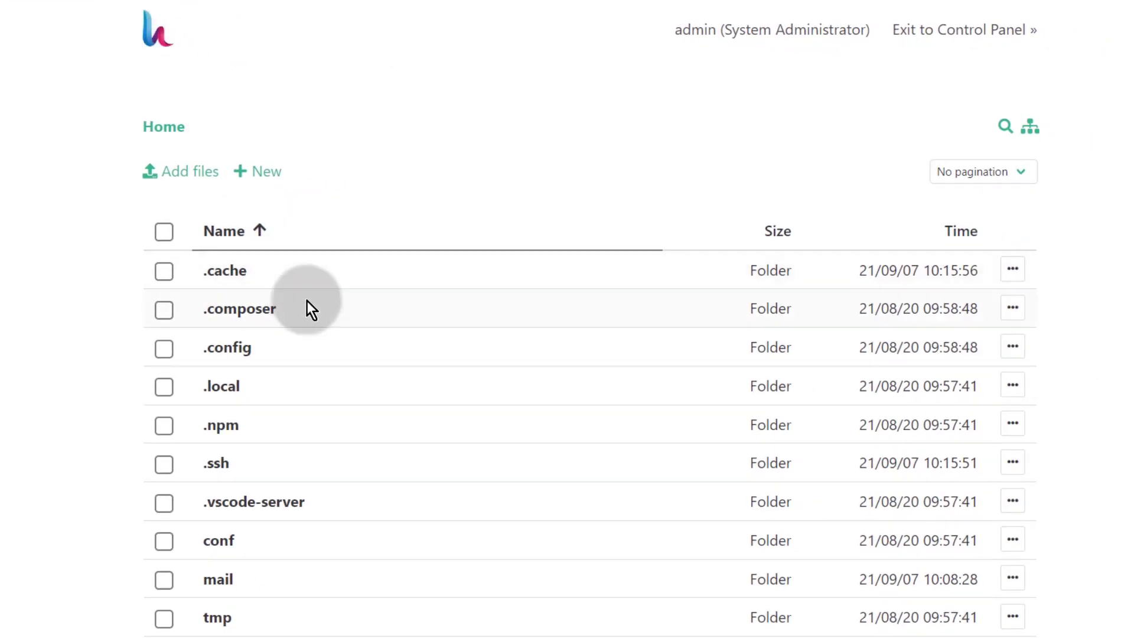
{"action": "scroll", "coordinate": [354, 378], "scroll_direction": "down", "scroll_amount": 3}
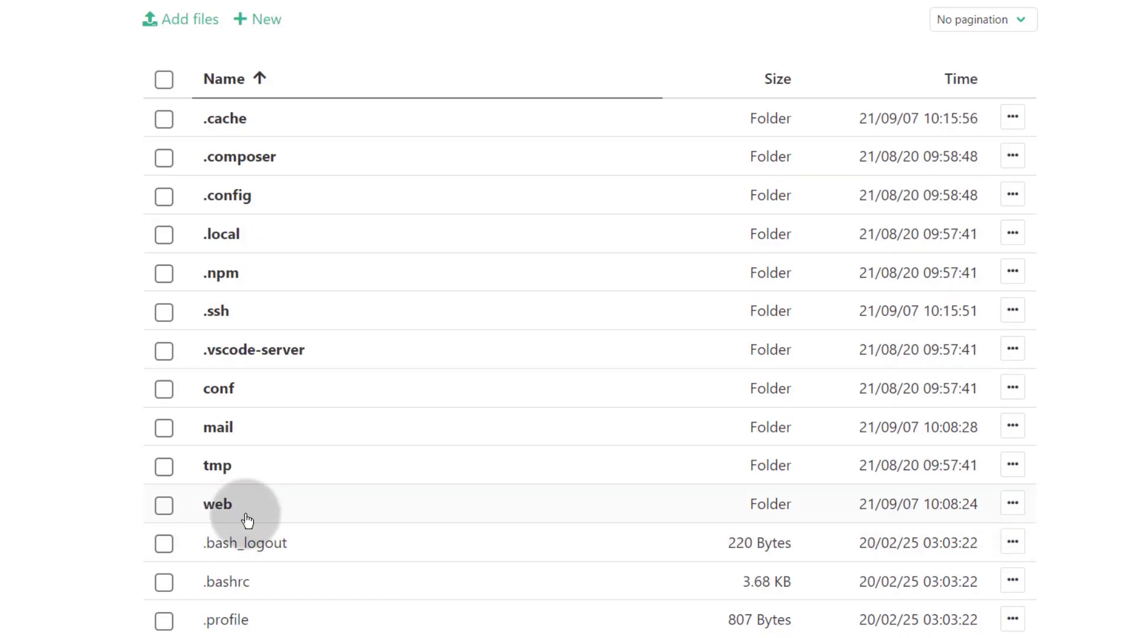
{"action": "left_click", "coordinate": [218, 509]}
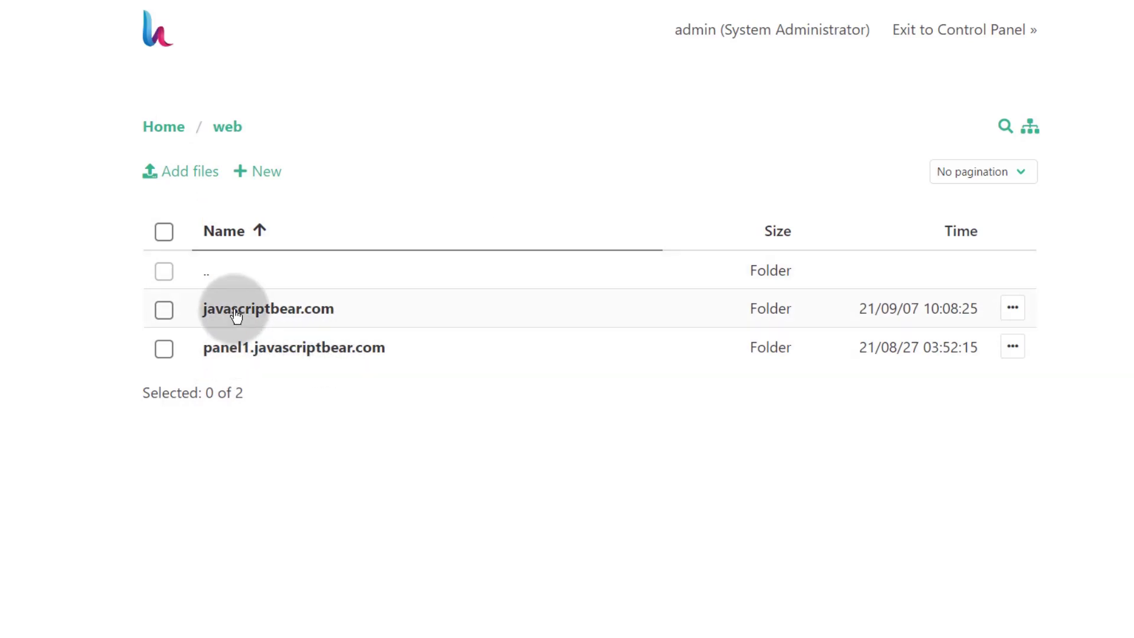
{"action": "left_click", "coordinate": [256, 315]}
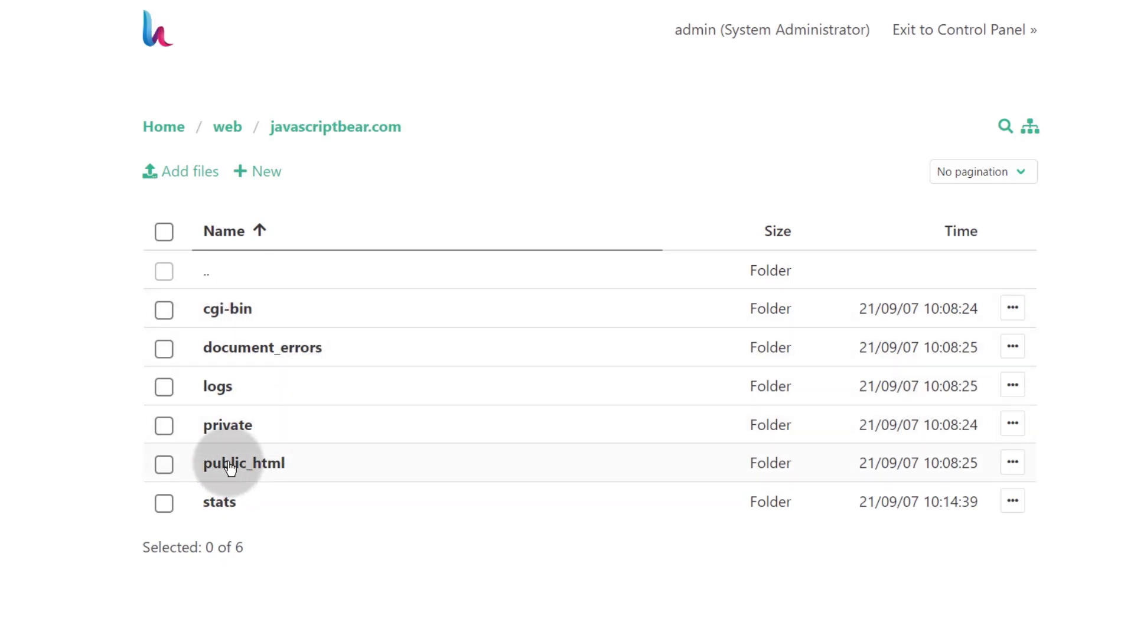
{"action": "left_click", "coordinate": [229, 464]}
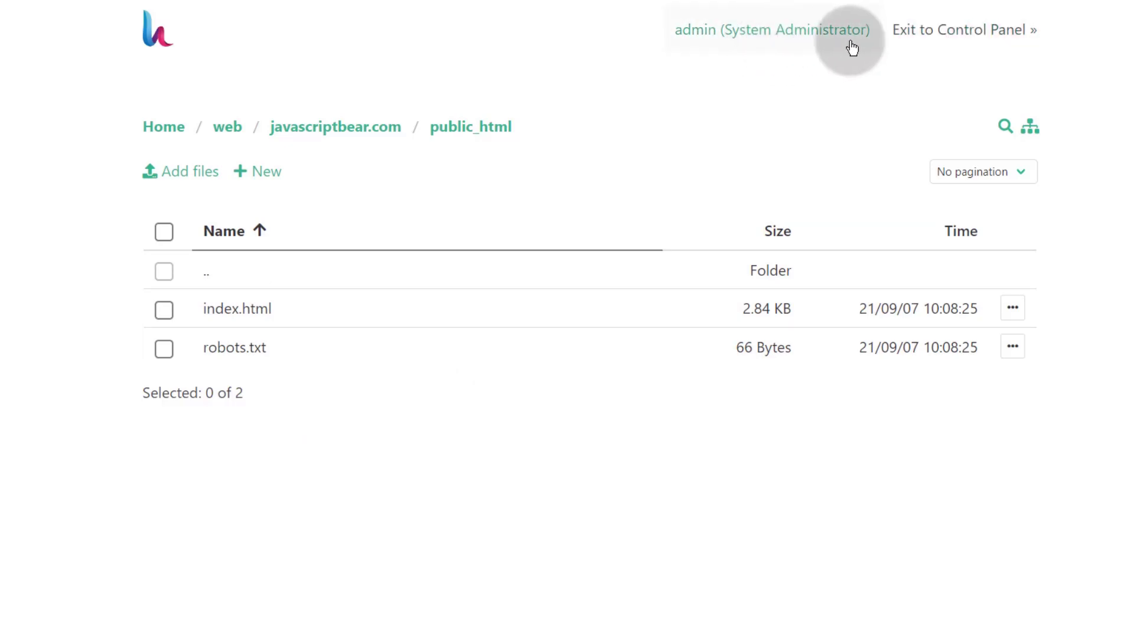
{"action": "left_click", "coordinate": [940, 31]}
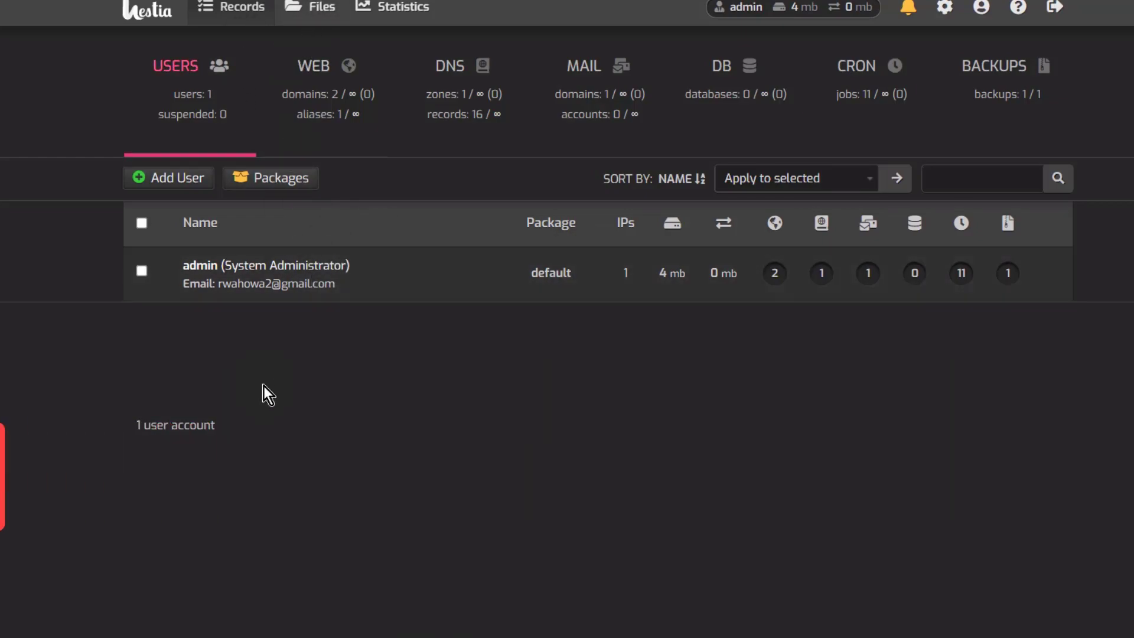
Step: Open the databases section in a new tab and start Add Database past the warning
{"action": "right_click", "coordinate": [724, 70]}
{"action": "left_click", "coordinate": [755, 95]}
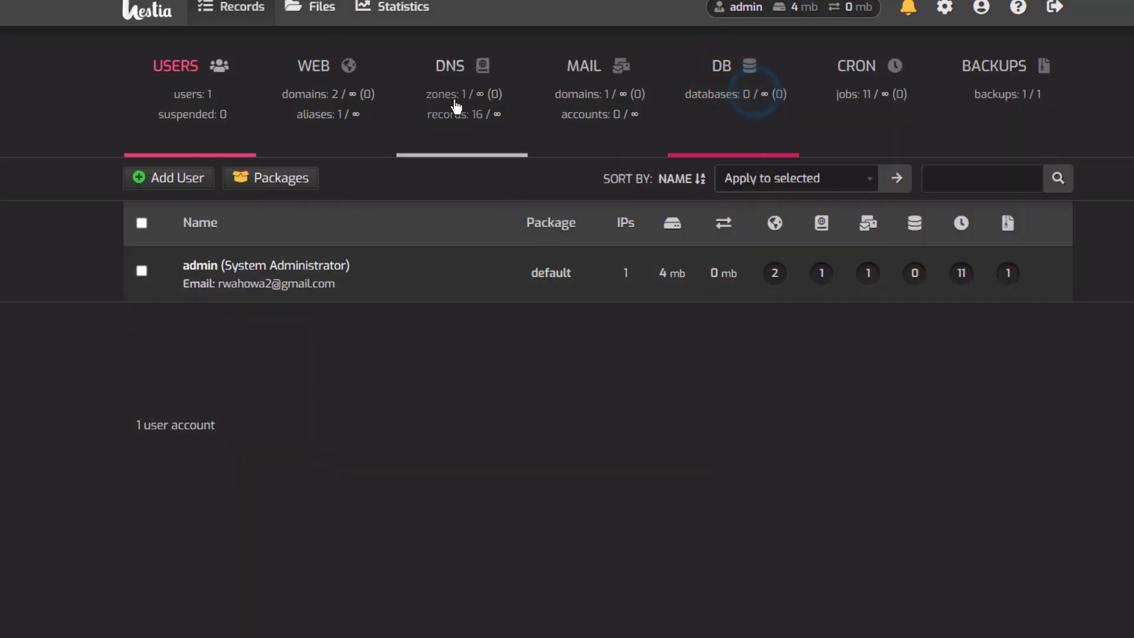
{"action": "left_click", "coordinate": [236, 1]}
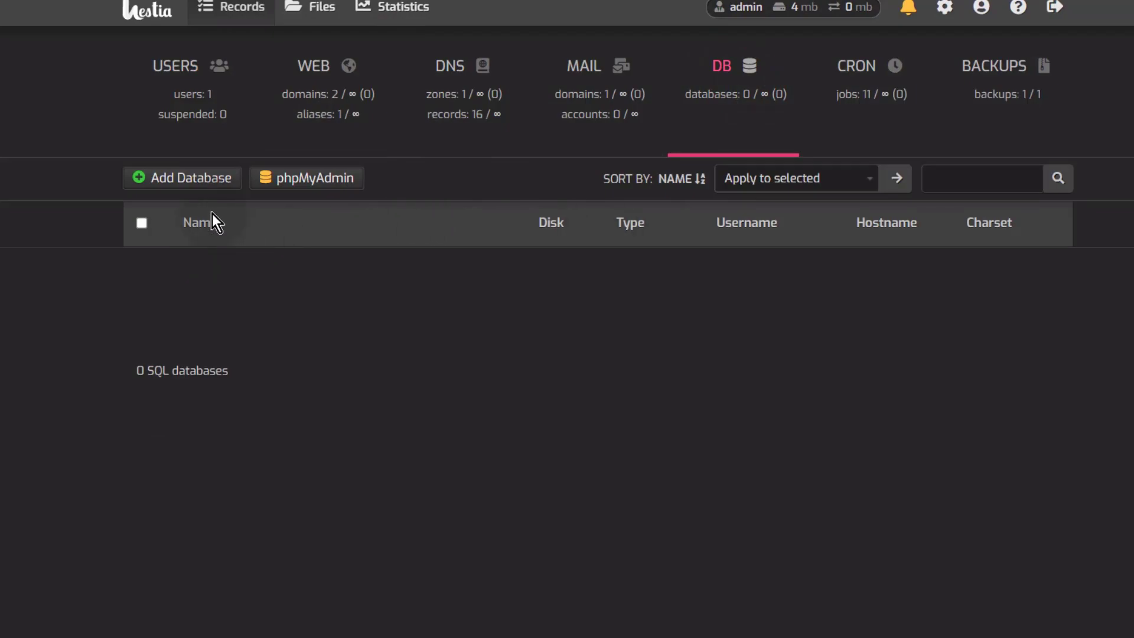
{"action": "left_click", "coordinate": [198, 181]}
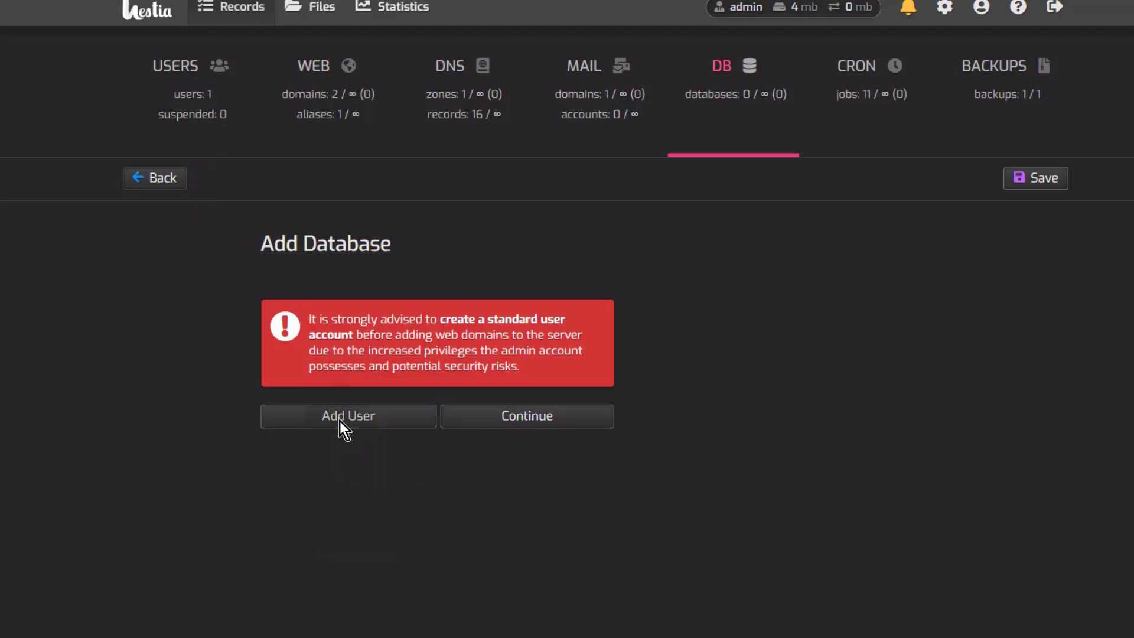
{"action": "left_click", "coordinate": [299, 314]}
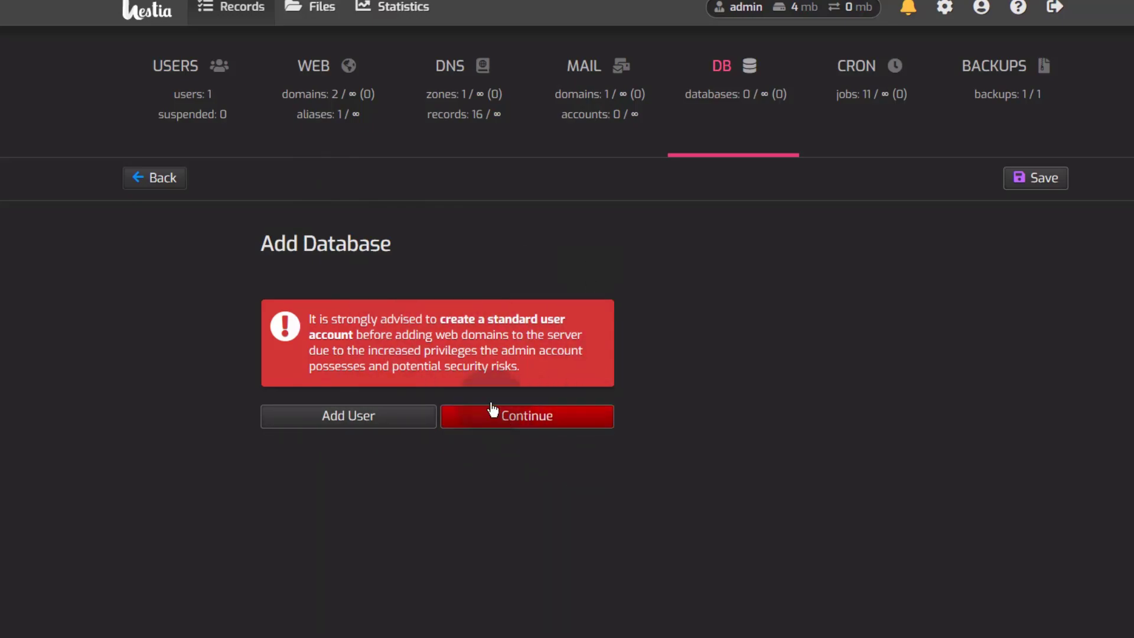
{"action": "left_click", "coordinate": [522, 419]}
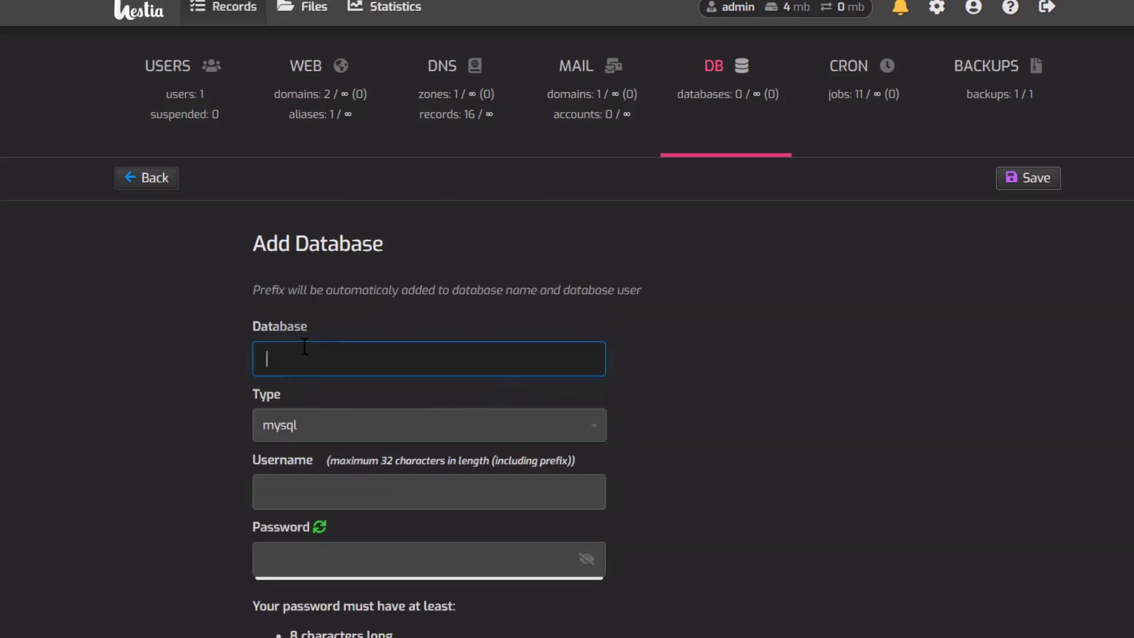
{"action": "scroll", "coordinate": [708, 363], "scroll_direction": "down", "scroll_amount": 2}
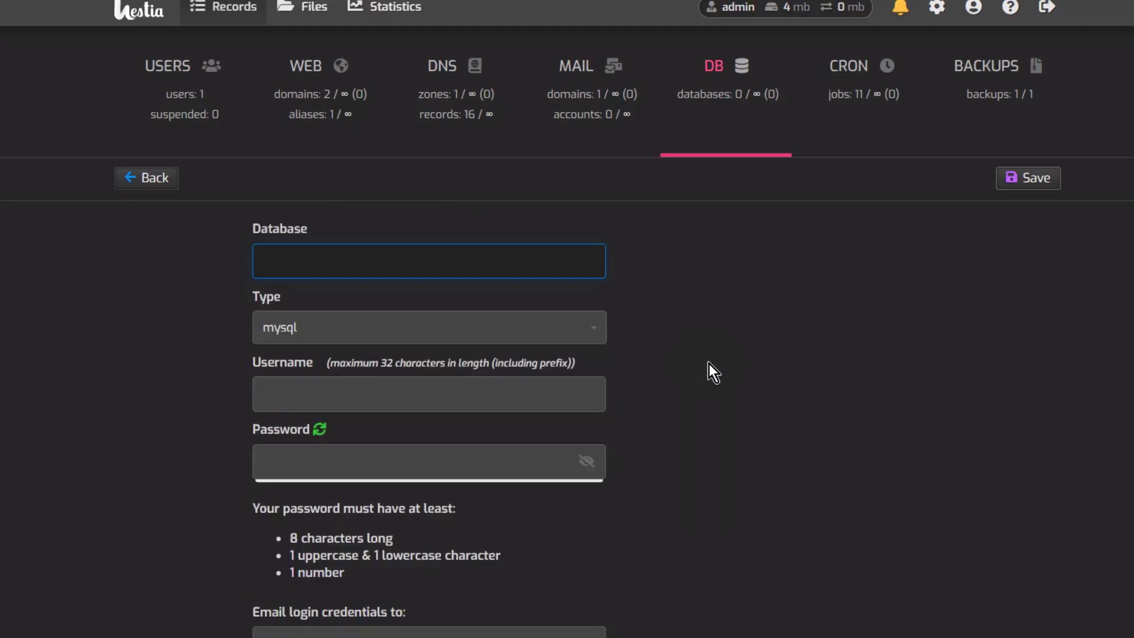
Step: Name the database db3, showing the admin_db3 prefix, and keep mysql as type
{"action": "left_click", "coordinate": [276, 265]}
{"action": "type", "text": "db3"}
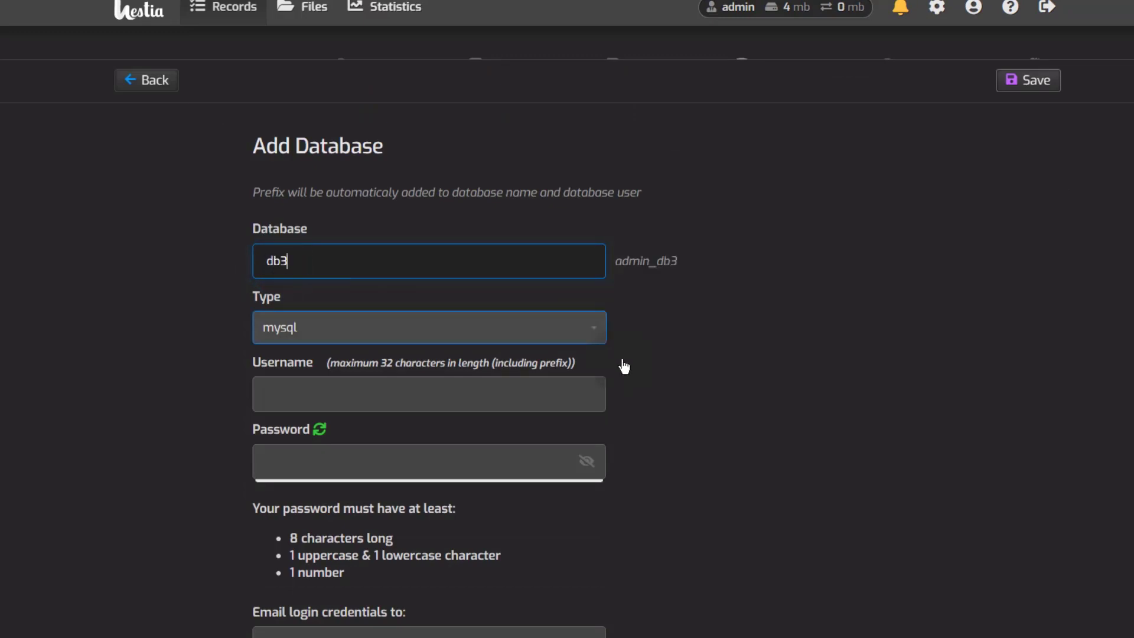
{"action": "left_click_drag", "start_coordinate": [612, 260], "coordinate": [653, 259]}
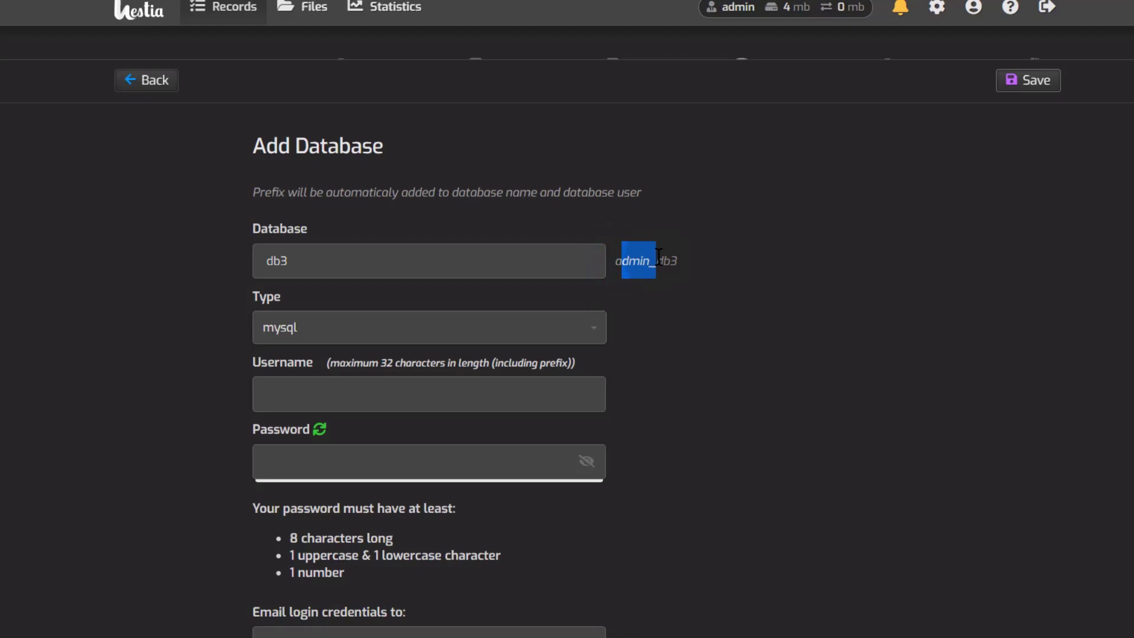
{"action": "left_click", "coordinate": [671, 261]}
{"action": "double_click", "coordinate": [679, 263]}
{"action": "left_click", "coordinate": [334, 332]}
{"action": "left_click", "coordinate": [333, 332]}
Step: Enter username rester, noting its admin_rester prefix, and type a database password
{"action": "left_click", "coordinate": [278, 390]}
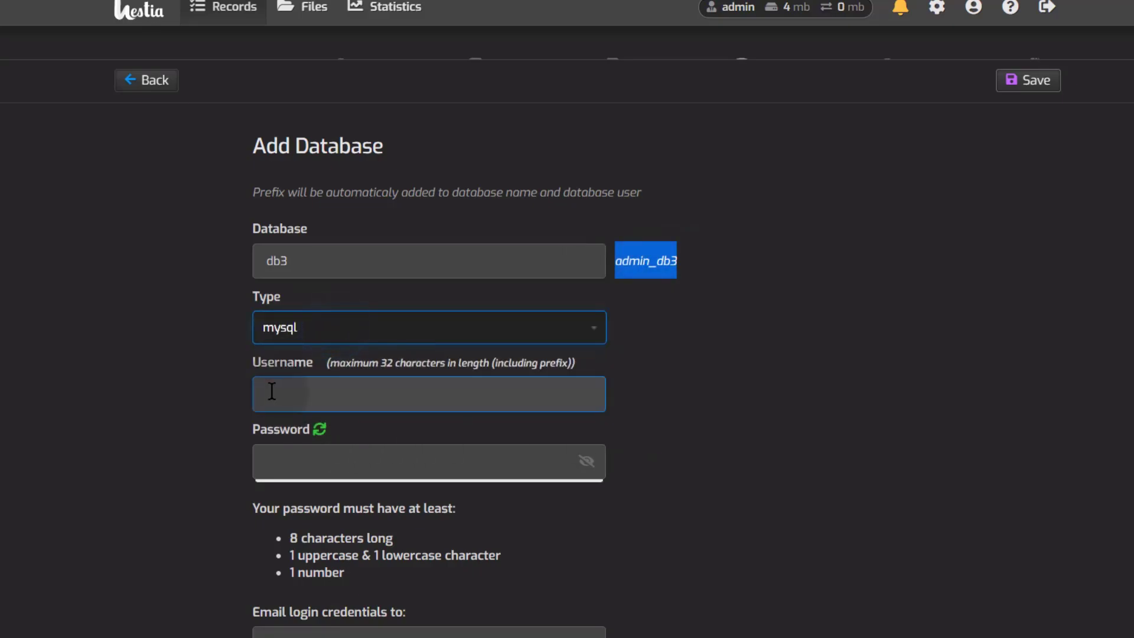
{"action": "left_click", "coordinate": [279, 391]}
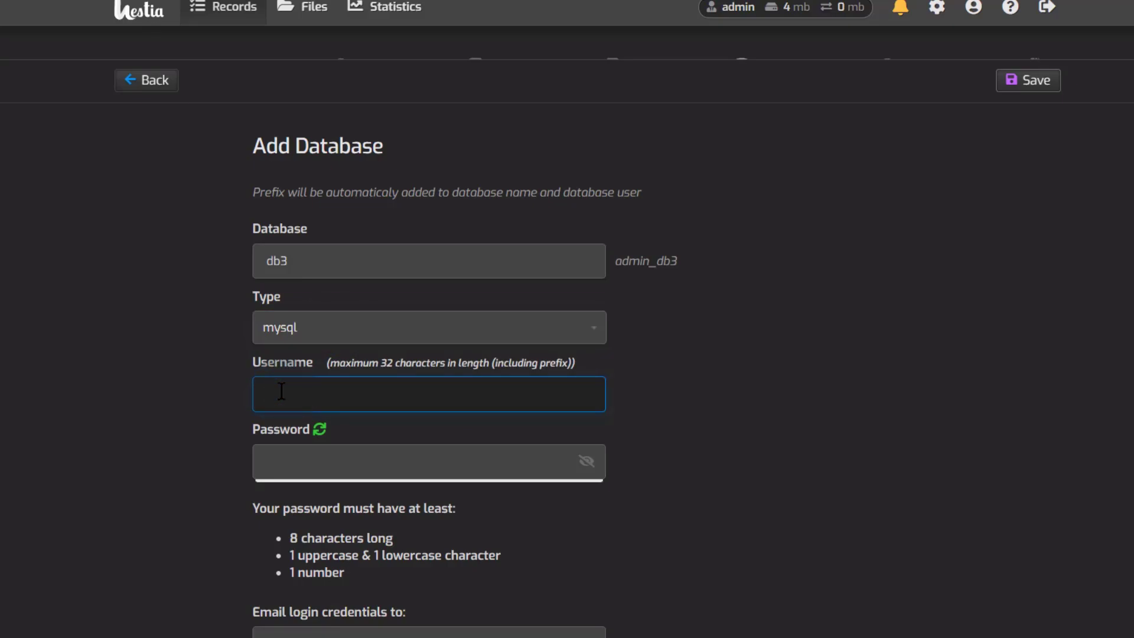
{"action": "type", "text": "rester"}
{"action": "left_click_drag", "start_coordinate": [617, 394], "coordinate": [688, 397]}
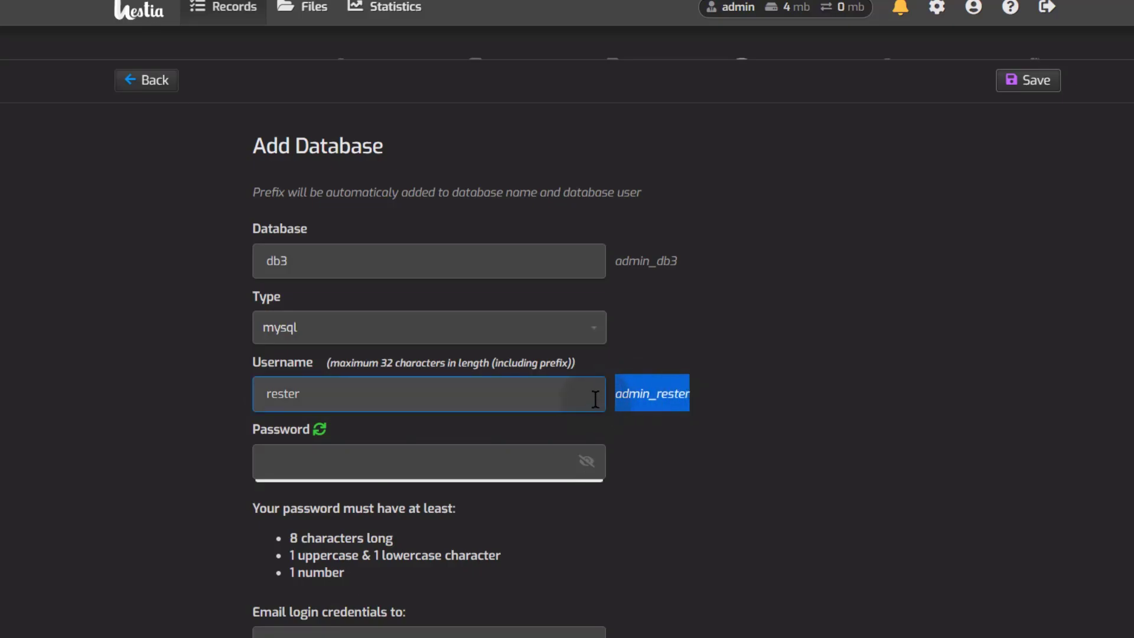
{"action": "left_click", "coordinate": [620, 393]}
{"action": "left_click_drag", "start_coordinate": [638, 391], "coordinate": [647, 394]}
{"action": "left_click", "coordinate": [640, 423]}
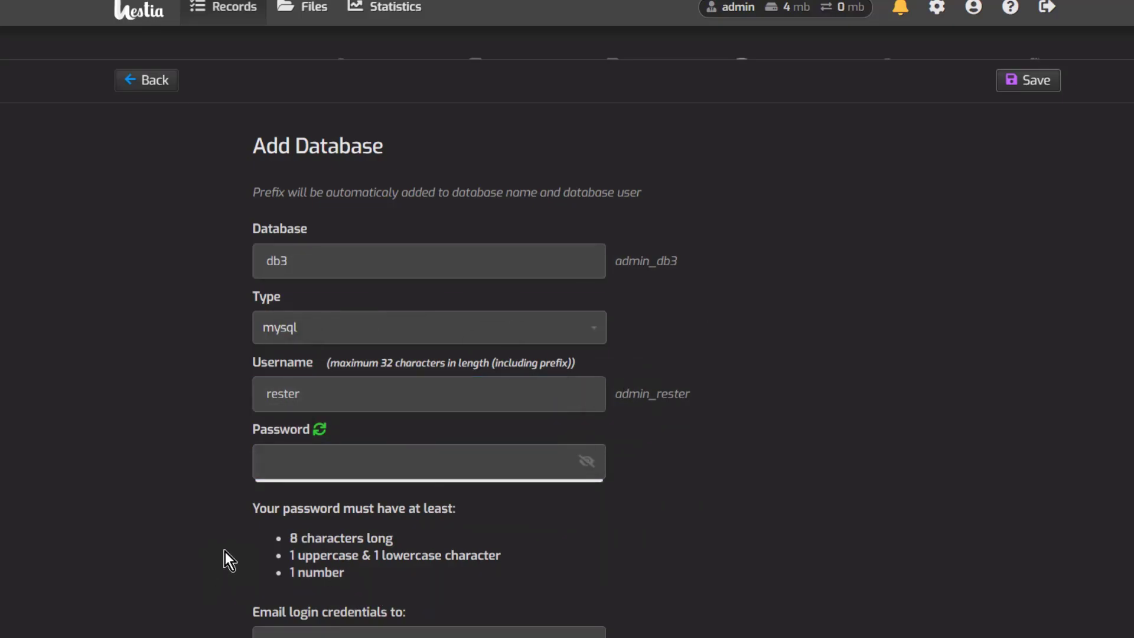
{"action": "left_click", "coordinate": [277, 462]}
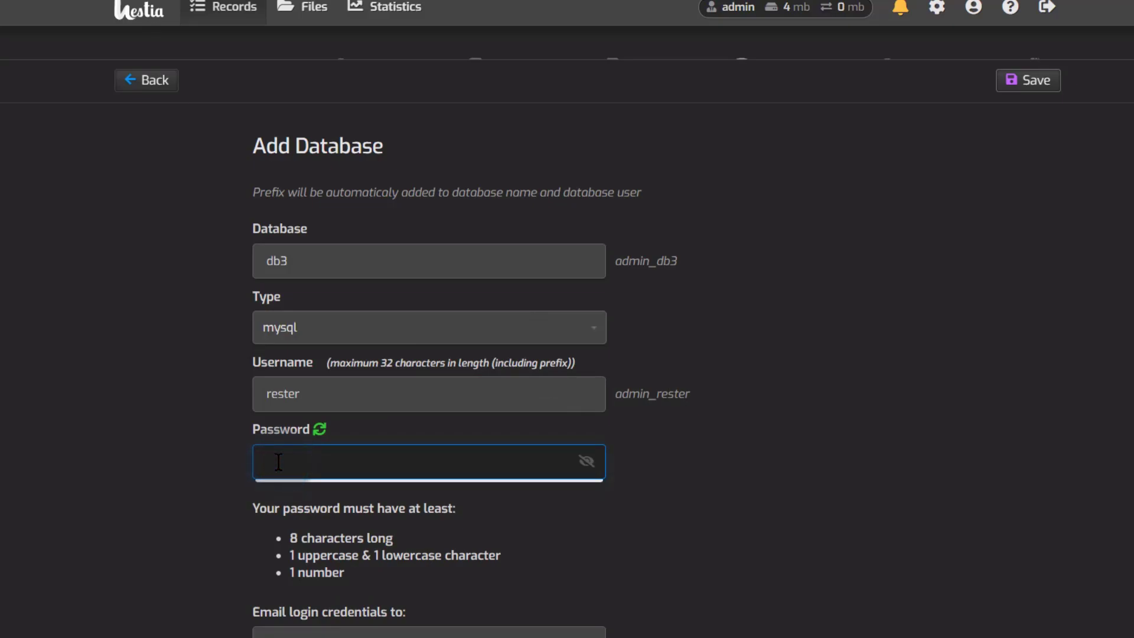
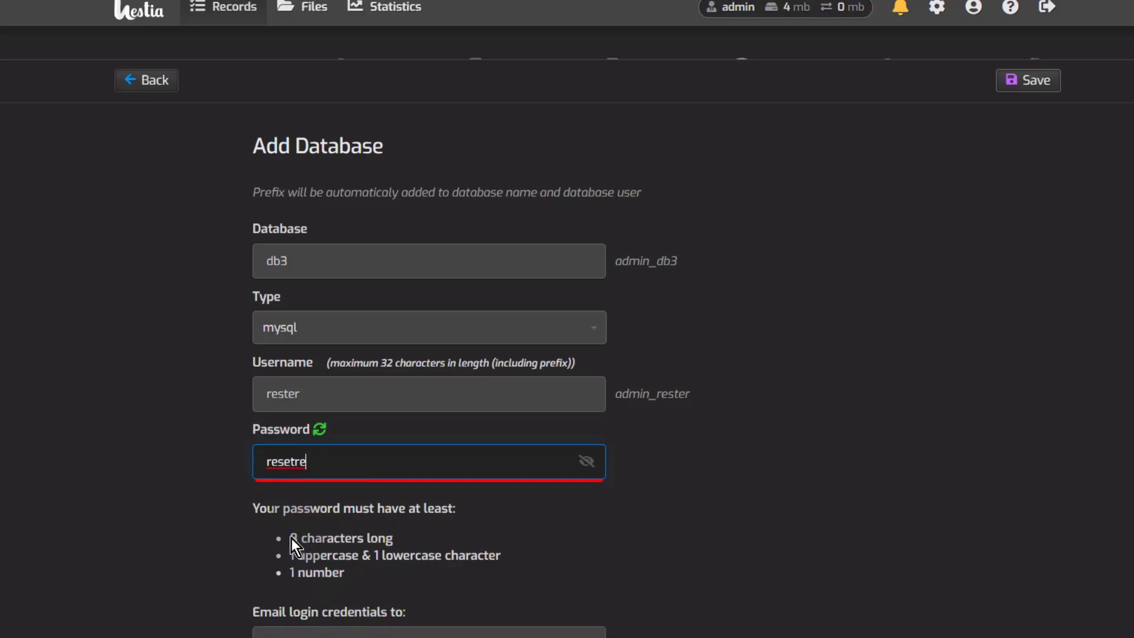
{"action": "left_click", "coordinate": [451, 555]}
{"action": "scroll", "coordinate": [451, 555], "scroll_direction": "down", "scroll_amount": 2}
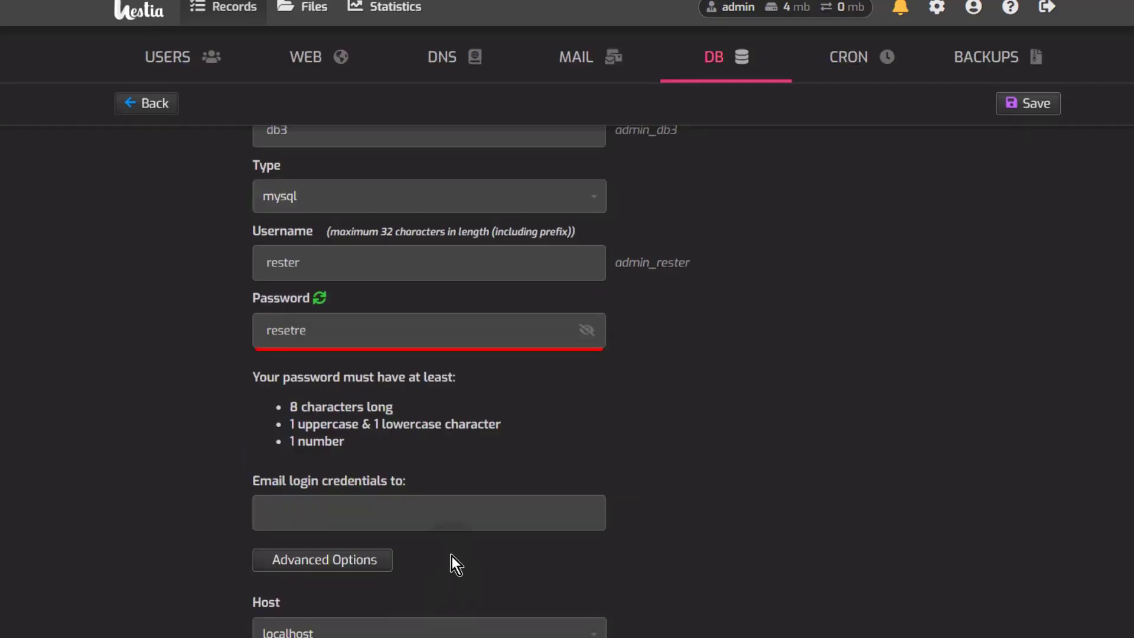
{"action": "scroll", "coordinate": [449, 552], "scroll_direction": "up", "scroll_amount": 1}
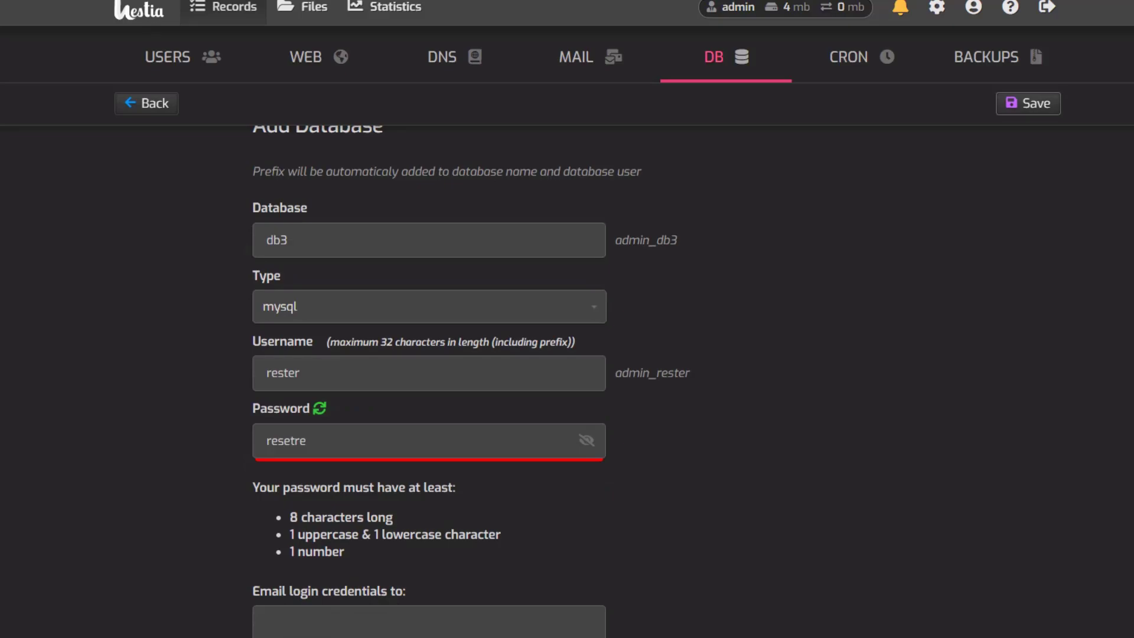
{"action": "scroll", "coordinate": [362, 614], "scroll_direction": "down", "scroll_amount": 2}
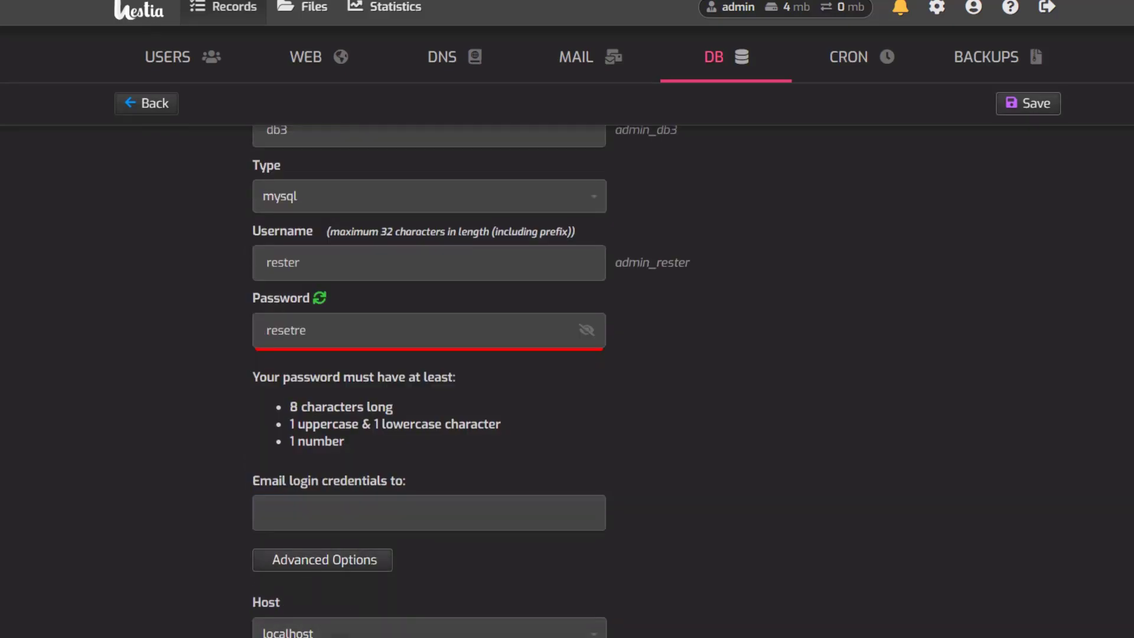
{"action": "scroll", "coordinate": [452, 551], "scroll_direction": "up", "scroll_amount": 4}
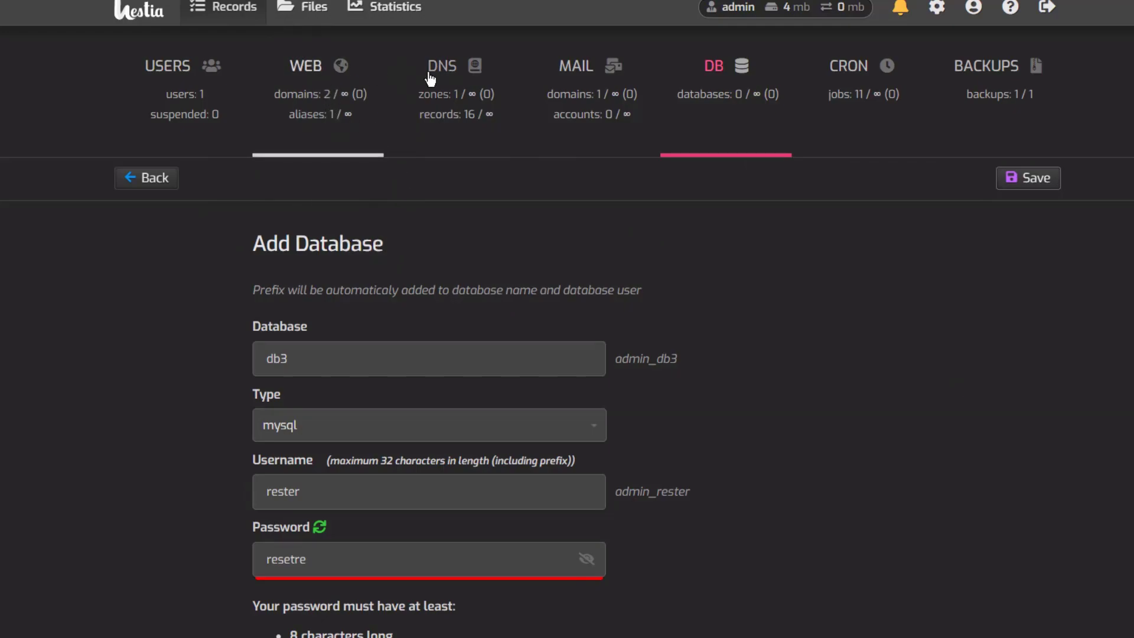
Step: Abandon the form for the empty database list, open phpMyAdmin in a new tab, and return
{"action": "left_click", "coordinate": [722, 77]}
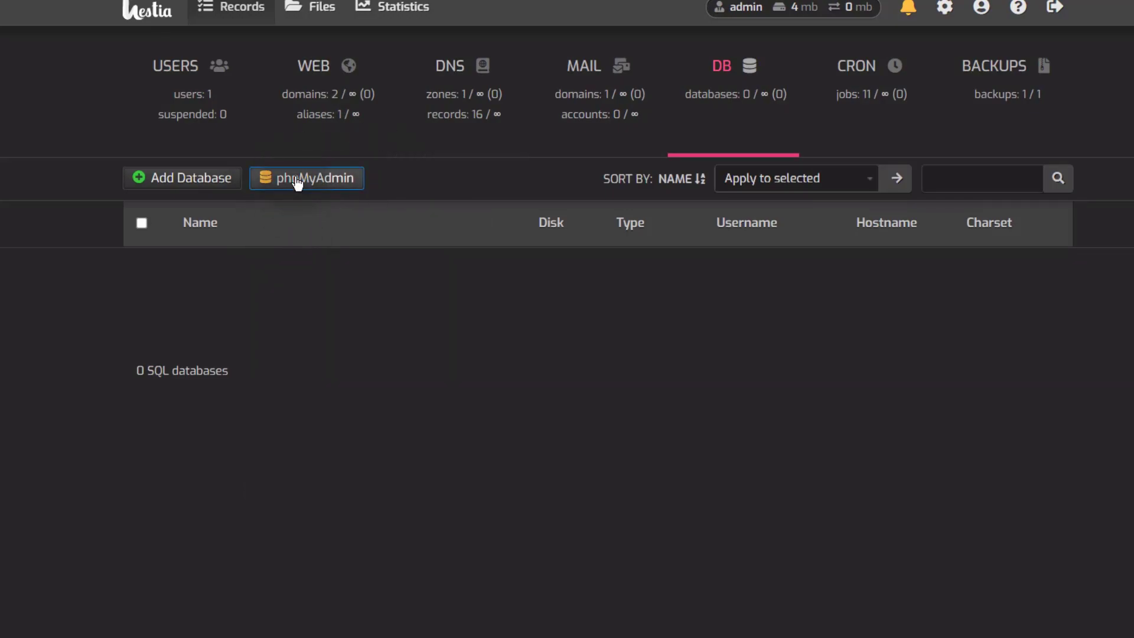
{"action": "right_click", "coordinate": [297, 181]}
{"action": "left_click", "coordinate": [356, 197]}
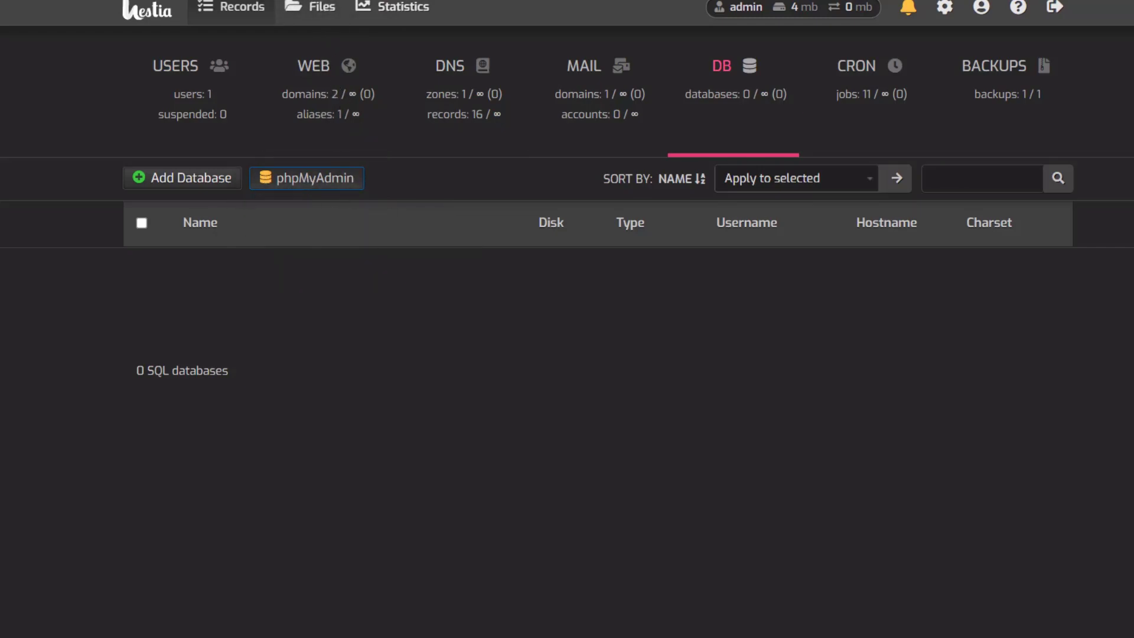
{"action": "left_click", "coordinate": [649, 0]}
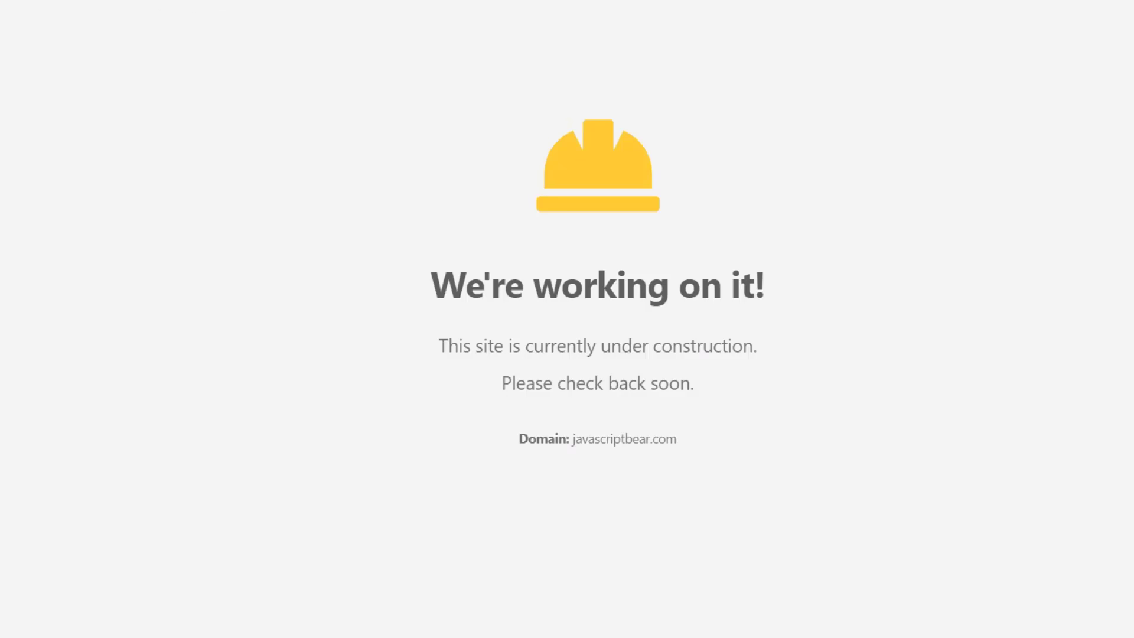
{"action": "left_click", "coordinate": [331, 0]}
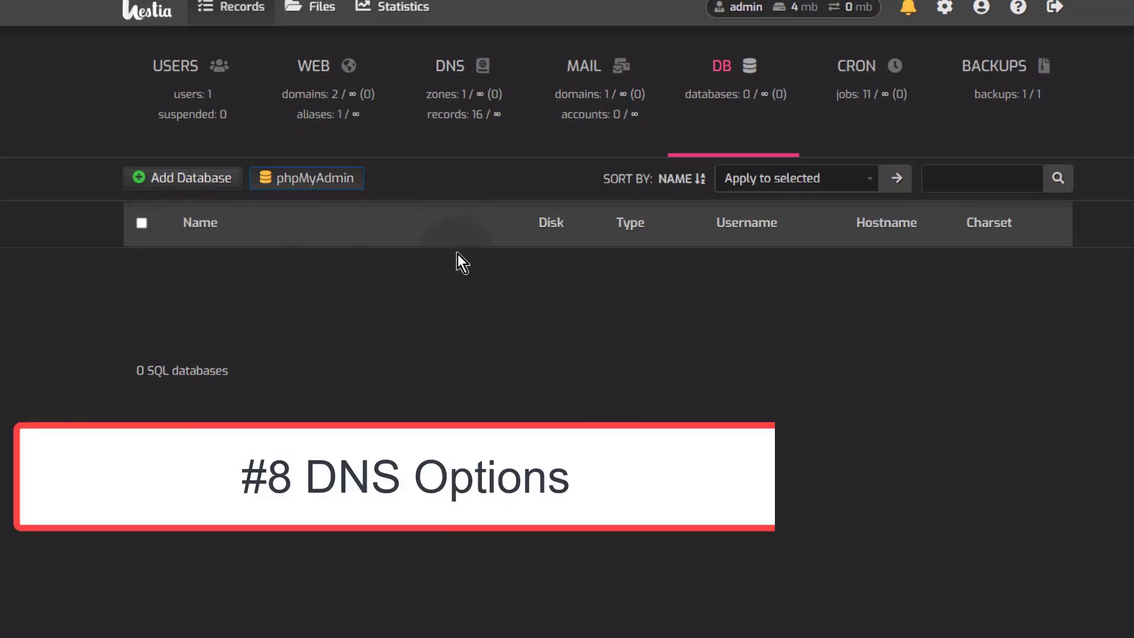
Step: Review the javascriptbear.com DNS records, open the _domainkey TXT record, then go to Backups
{"action": "left_click", "coordinate": [460, 75]}
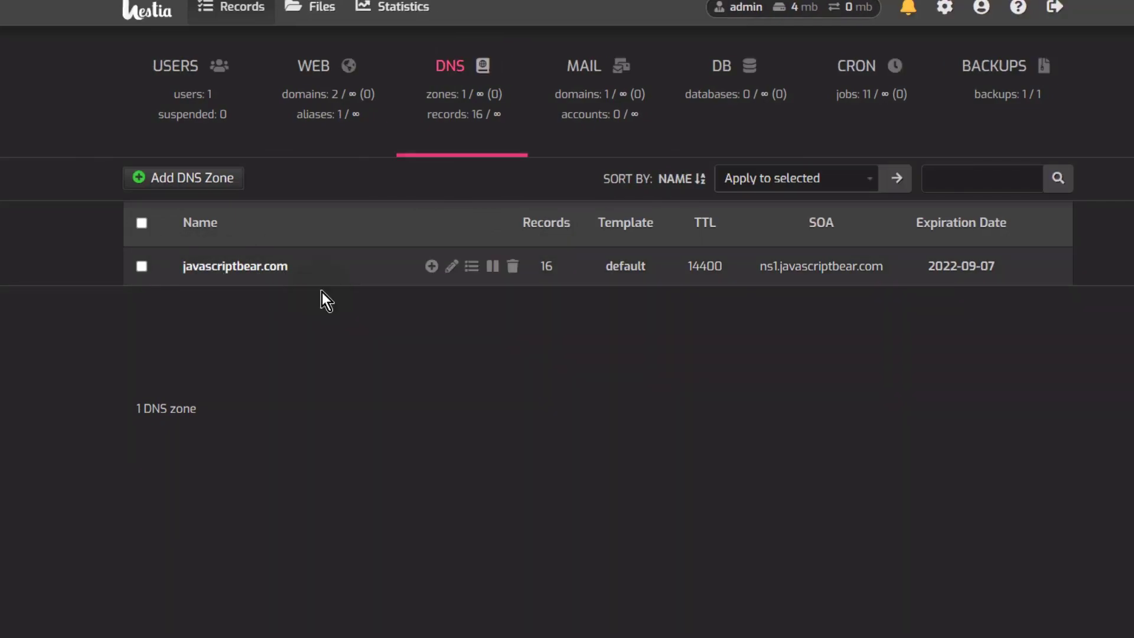
{"action": "left_click", "coordinate": [229, 267]}
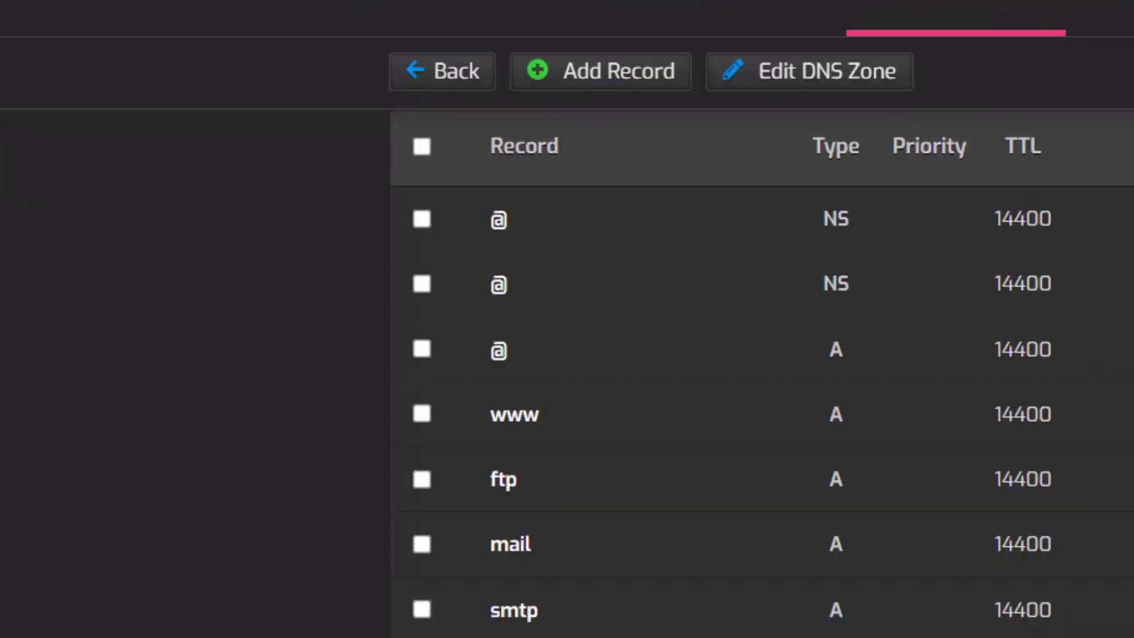
{"action": "scroll", "coordinate": [319, 330], "scroll_direction": "down", "scroll_amount": 3}
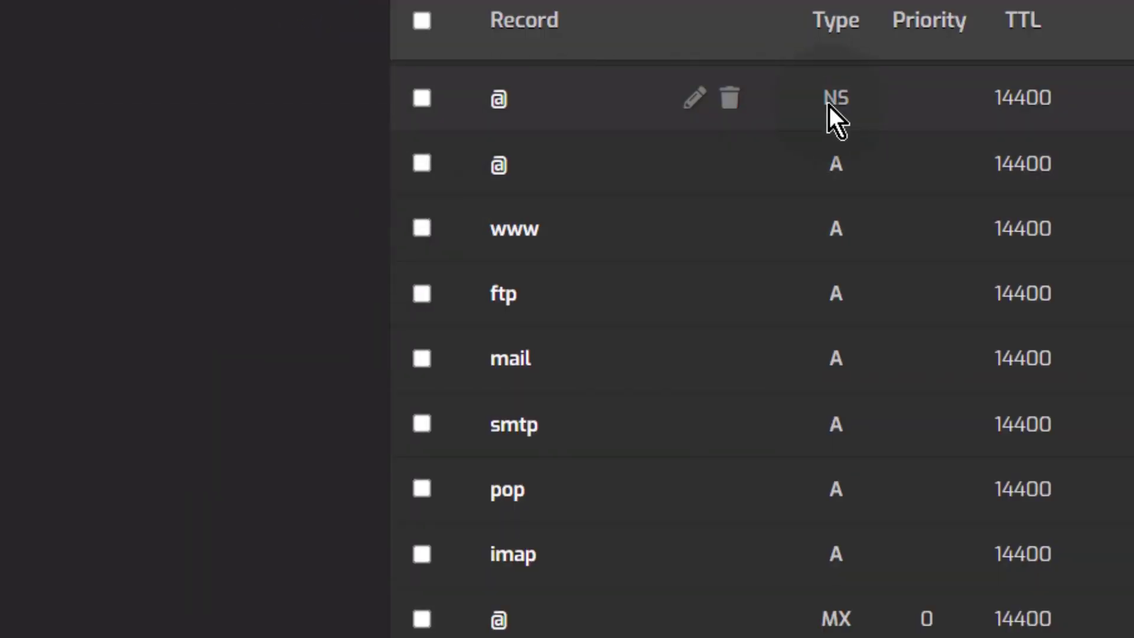
{"action": "scroll", "coordinate": [562, 494], "scroll_direction": "down", "scroll_amount": 5}
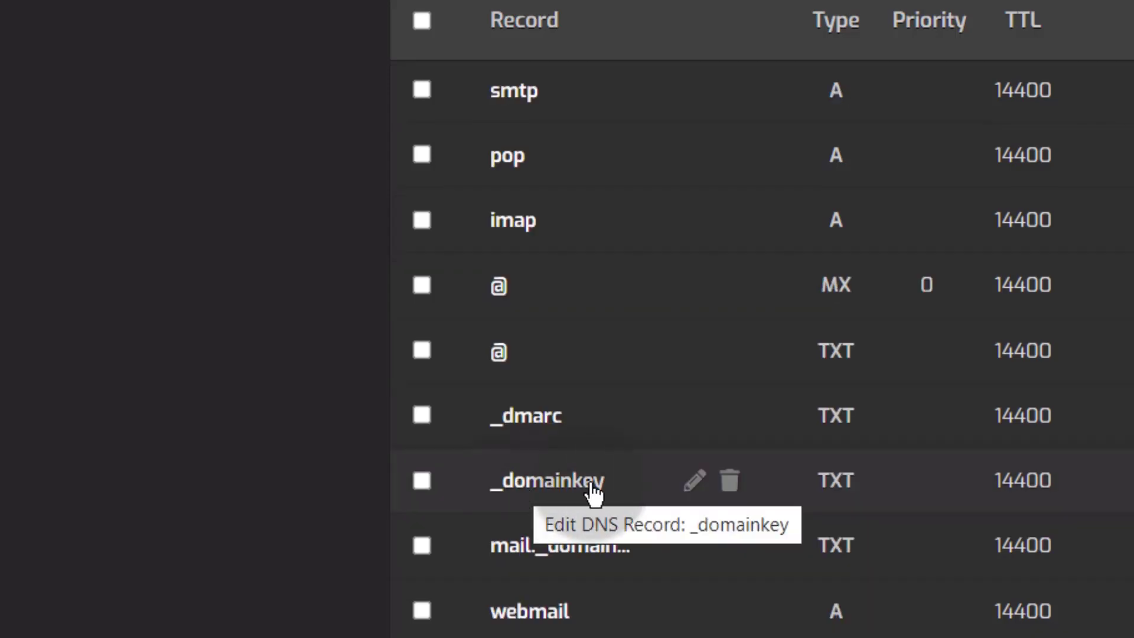
{"action": "left_click", "coordinate": [695, 481]}
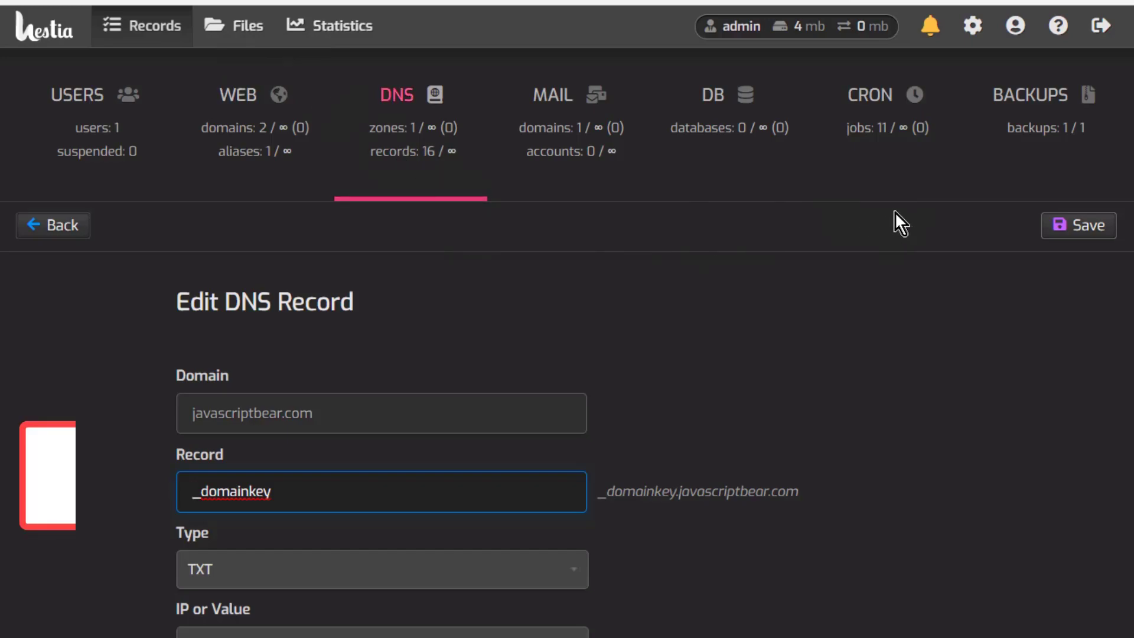
{"action": "left_click", "coordinate": [1034, 101]}
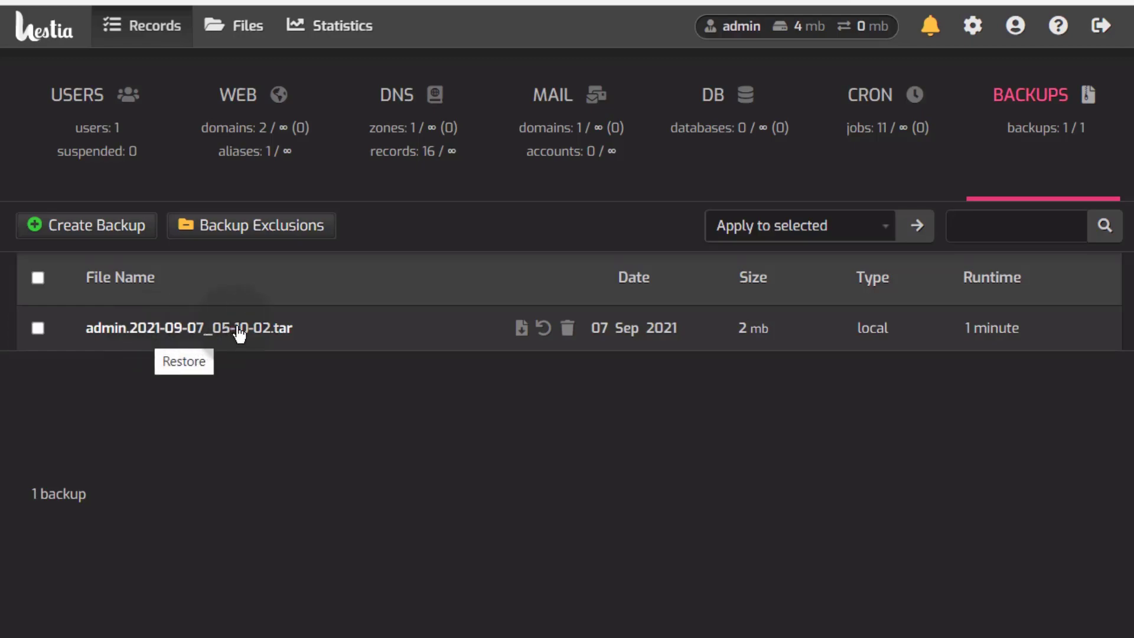
Step: Create a new backup, acknowledge the queued message, and glance at the Apply to selected actions
{"action": "left_click", "coordinate": [114, 227]}
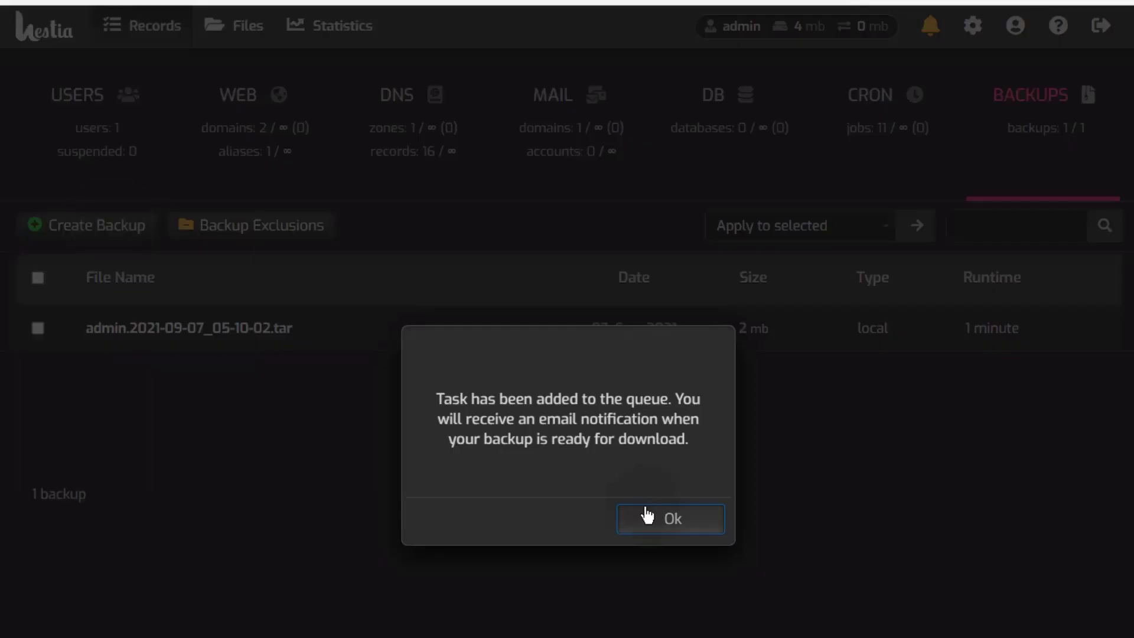
{"action": "left_click", "coordinate": [647, 516]}
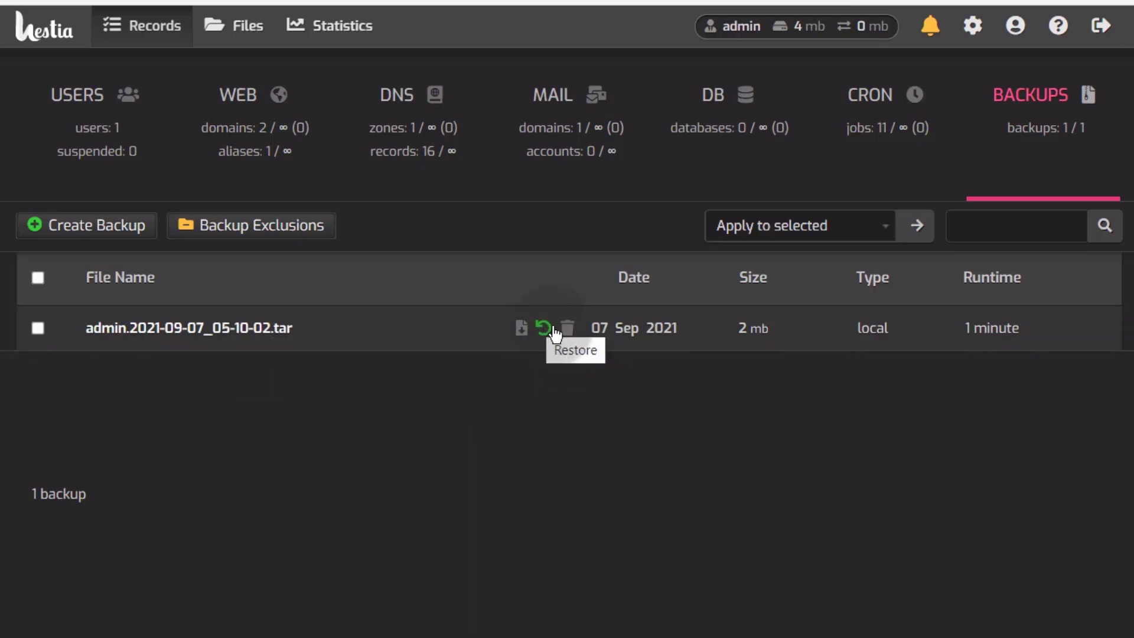
{"action": "left_click", "coordinate": [877, 224]}
{"action": "left_click", "coordinate": [670, 434]}
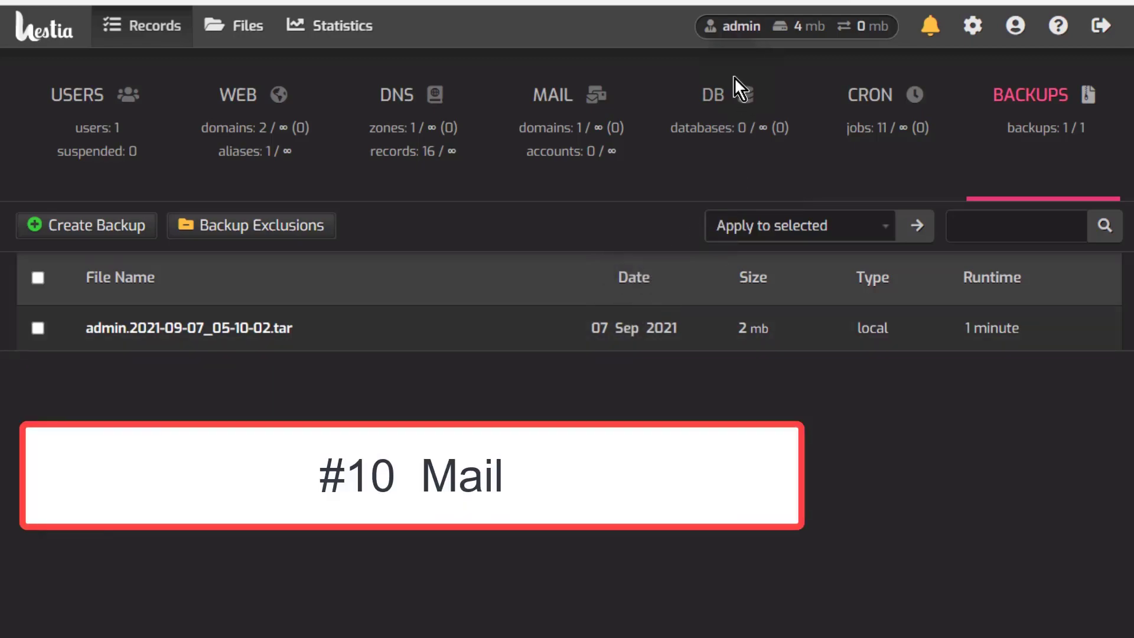
Step: Preview the Add Mail Domain form without saving, then open javascriptbear.com's empty mail accounts list
{"action": "left_click", "coordinate": [562, 95]}
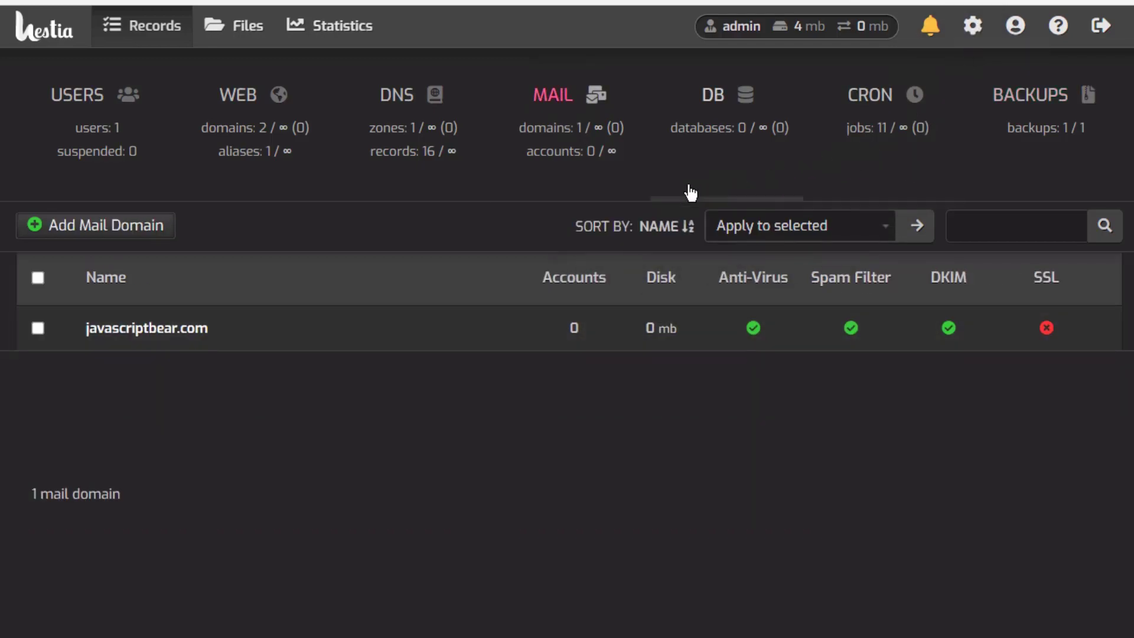
{"action": "mouse_move", "coordinate": [334, 349]}
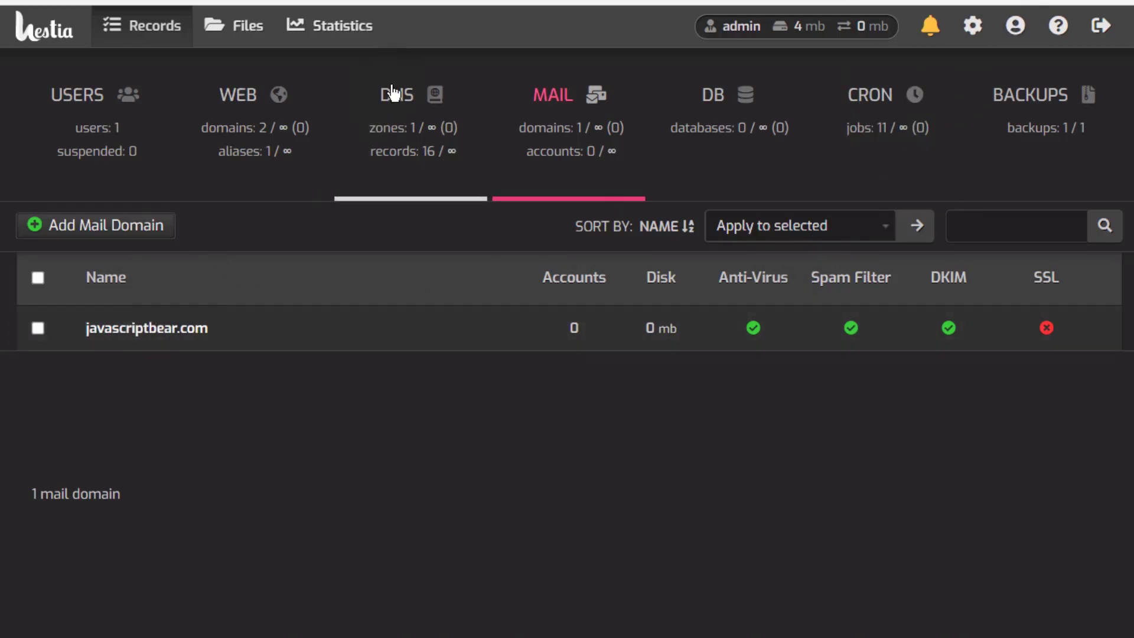
{"action": "mouse_move", "coordinate": [134, 324]}
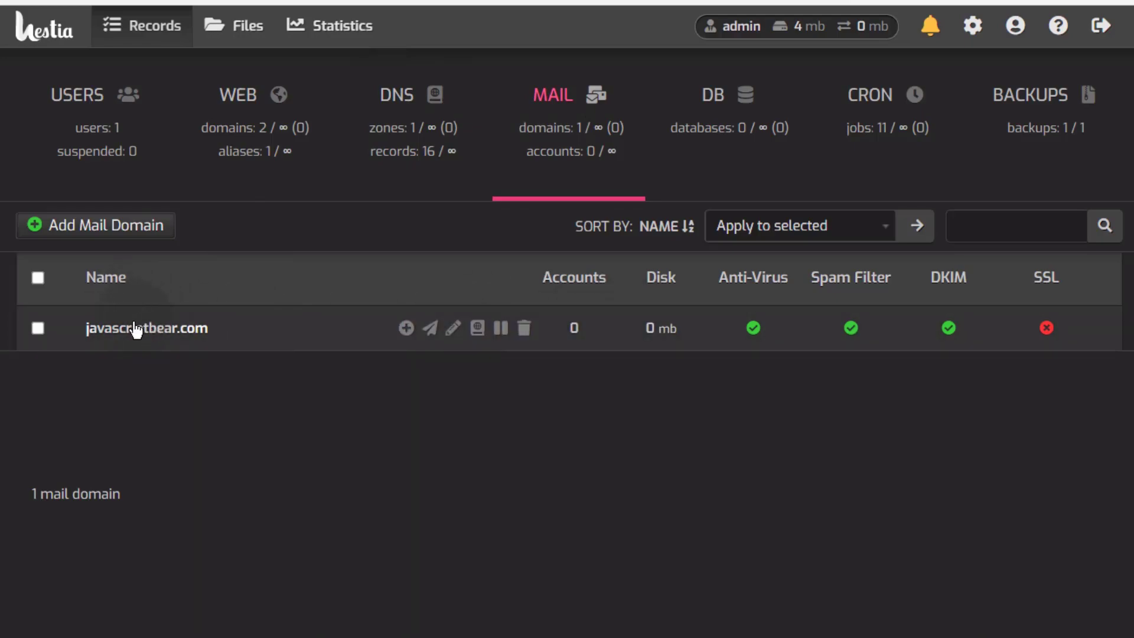
{"action": "left_click", "coordinate": [126, 235]}
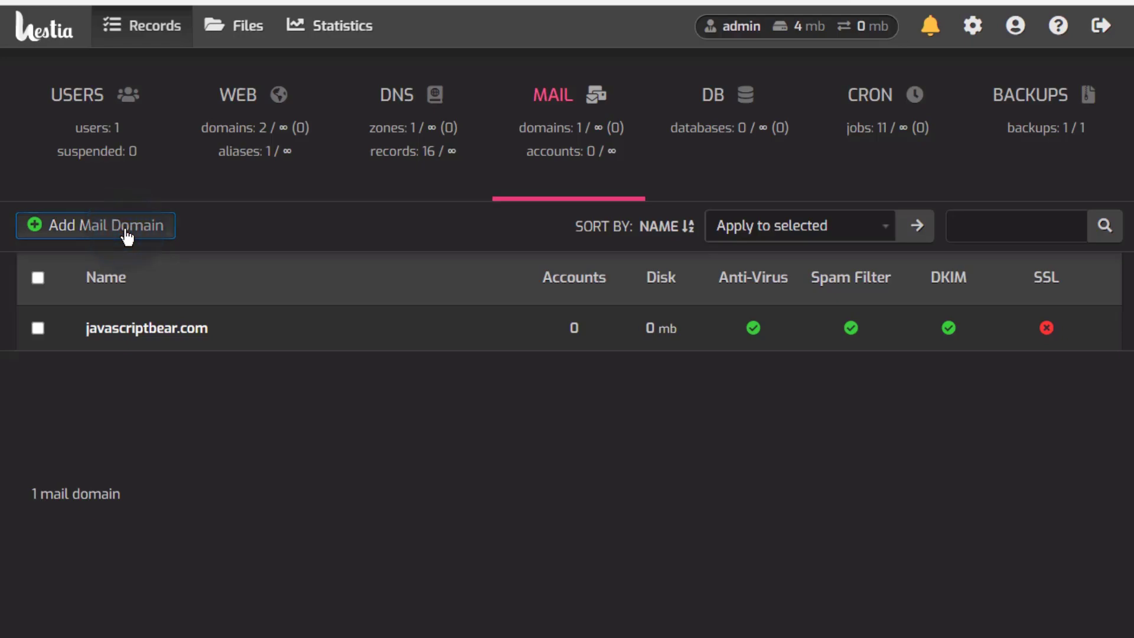
{"action": "left_click", "coordinate": [460, 513]}
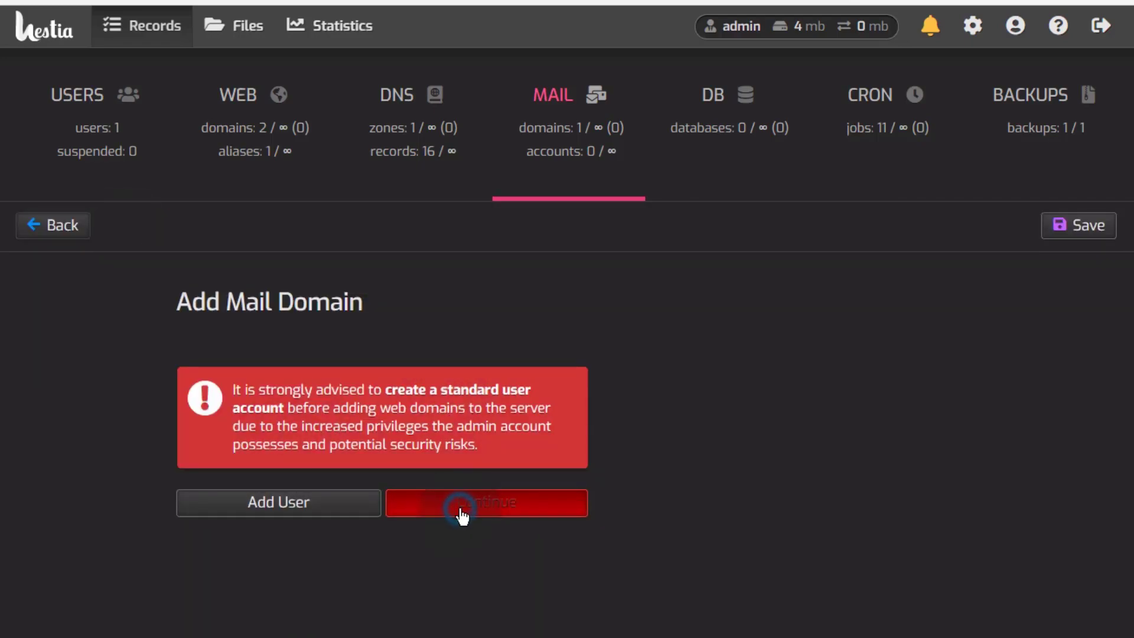
{"action": "left_click", "coordinate": [260, 389]}
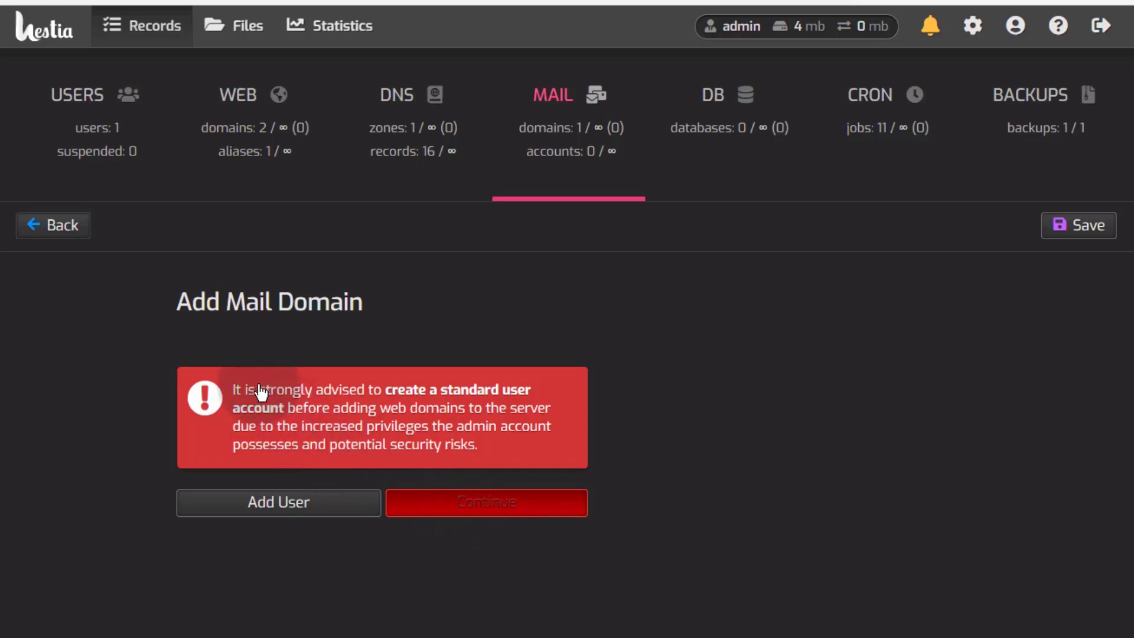
{"action": "left_click", "coordinate": [405, 405]}
{"action": "left_click", "coordinate": [93, 428]}
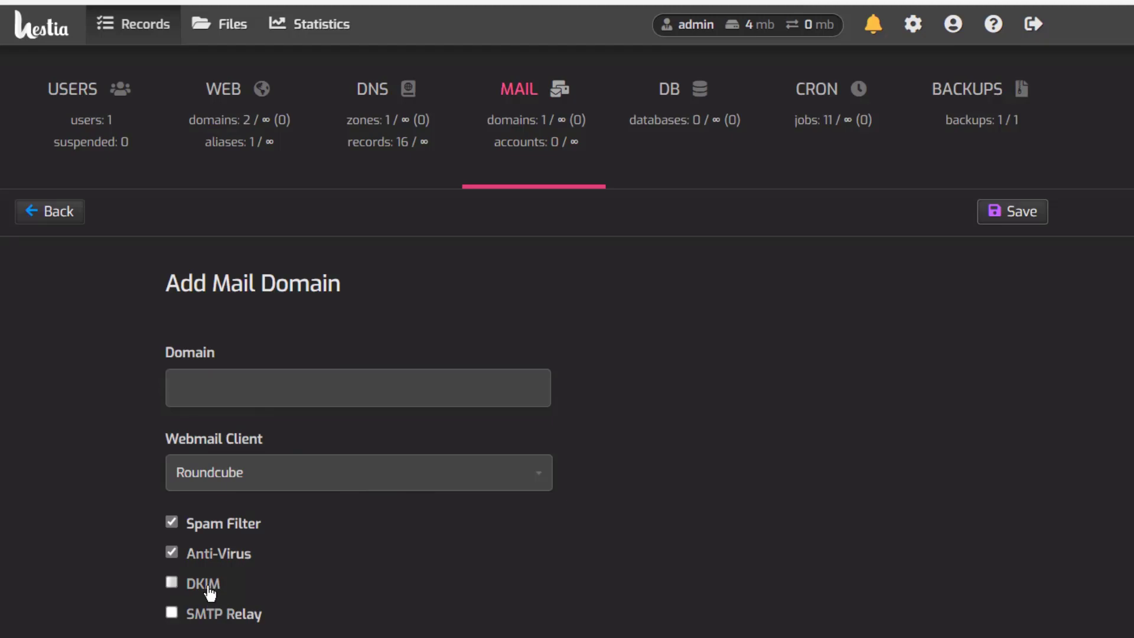
{"action": "left_click", "coordinate": [36, 211]}
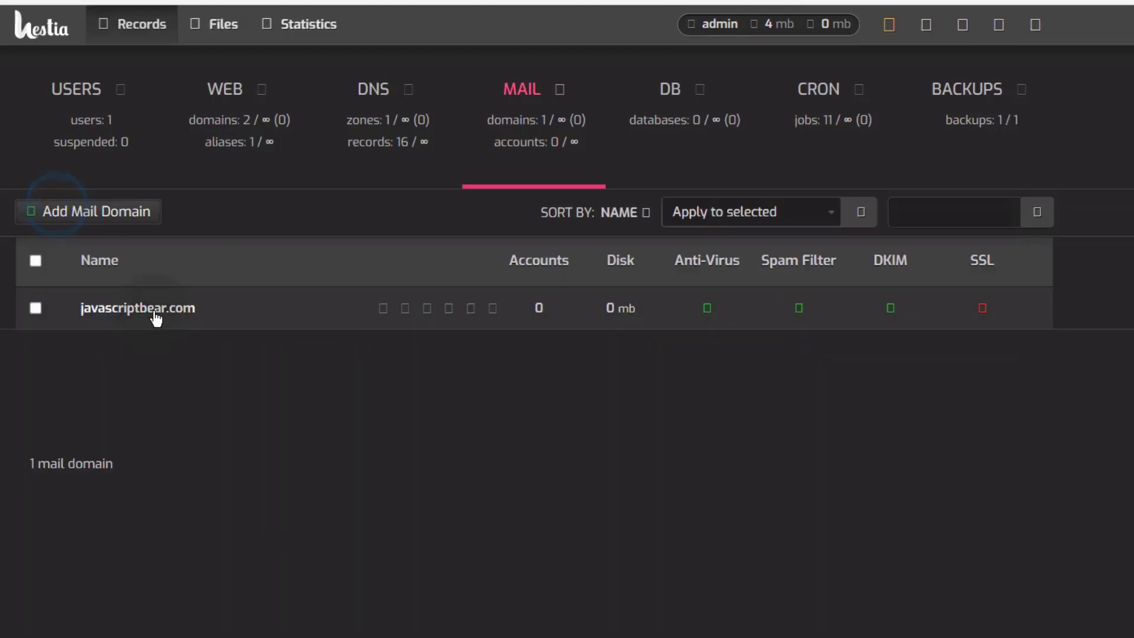
{"action": "left_click", "coordinate": [156, 318]}
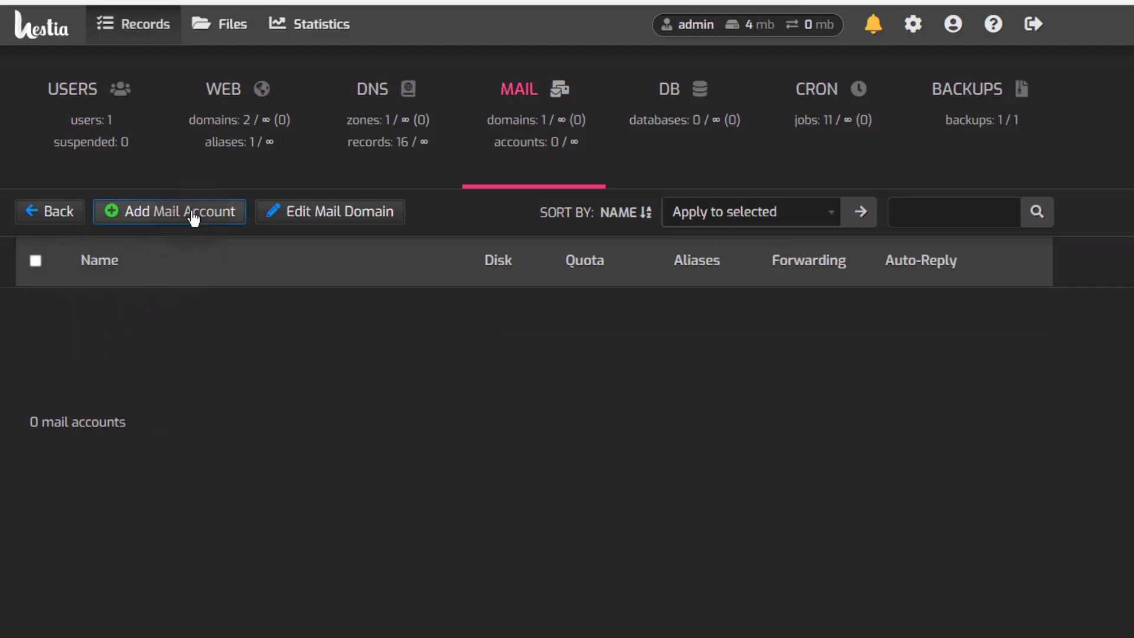
{"action": "left_click", "coordinate": [328, 221]}
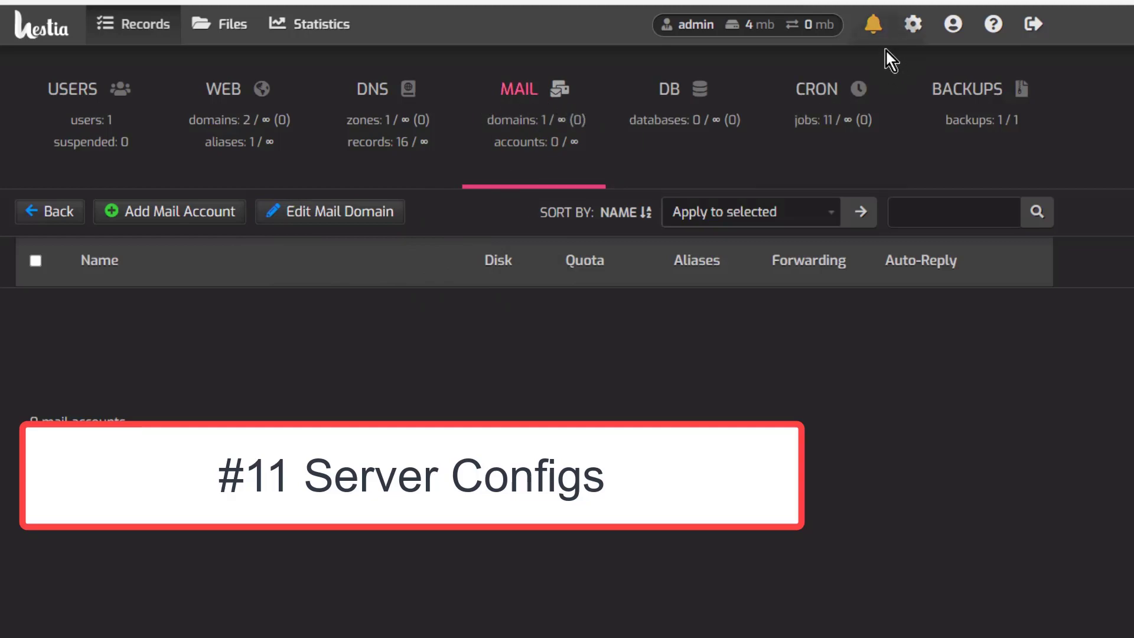
Step: Open the server overview and dismiss the task monitor's link options
{"action": "left_click", "coordinate": [913, 26]}
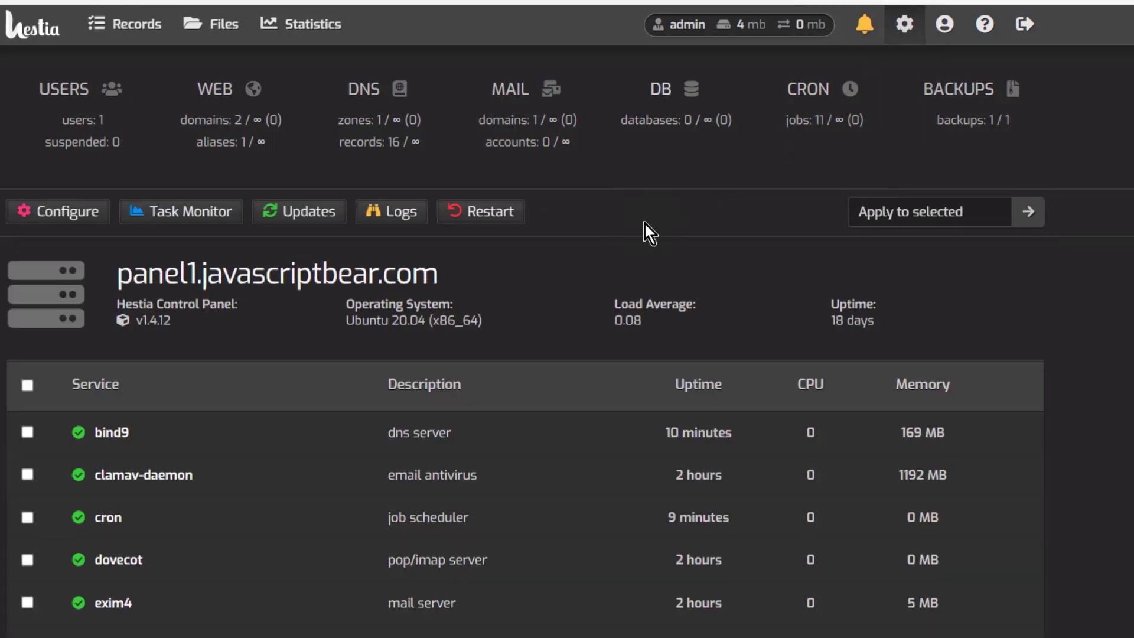
{"action": "scroll", "coordinate": [274, 356], "scroll_direction": "down", "scroll_amount": 2}
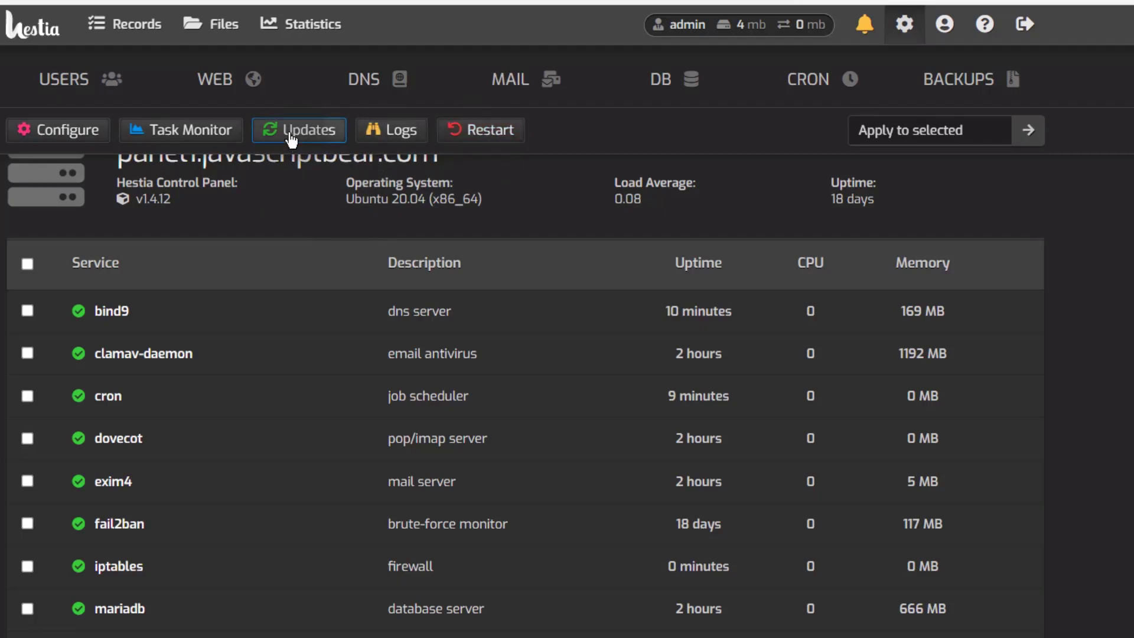
{"action": "left_click", "coordinate": [173, 133]}
{"action": "right_click", "coordinate": [173, 135]}
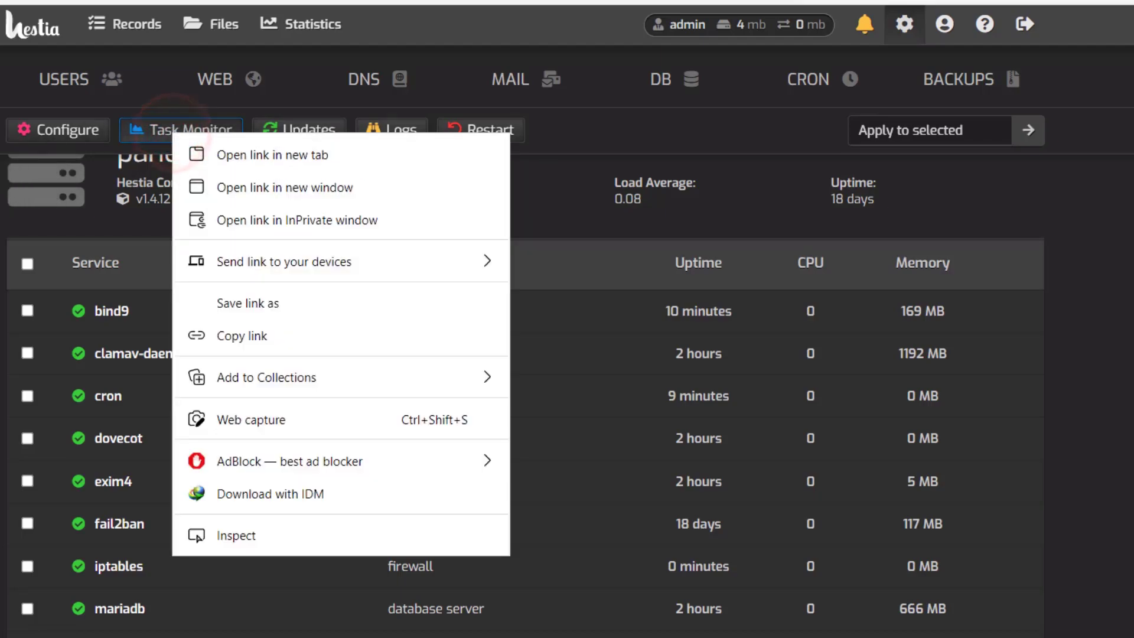
{"action": "left_click", "coordinate": [84, 164]}
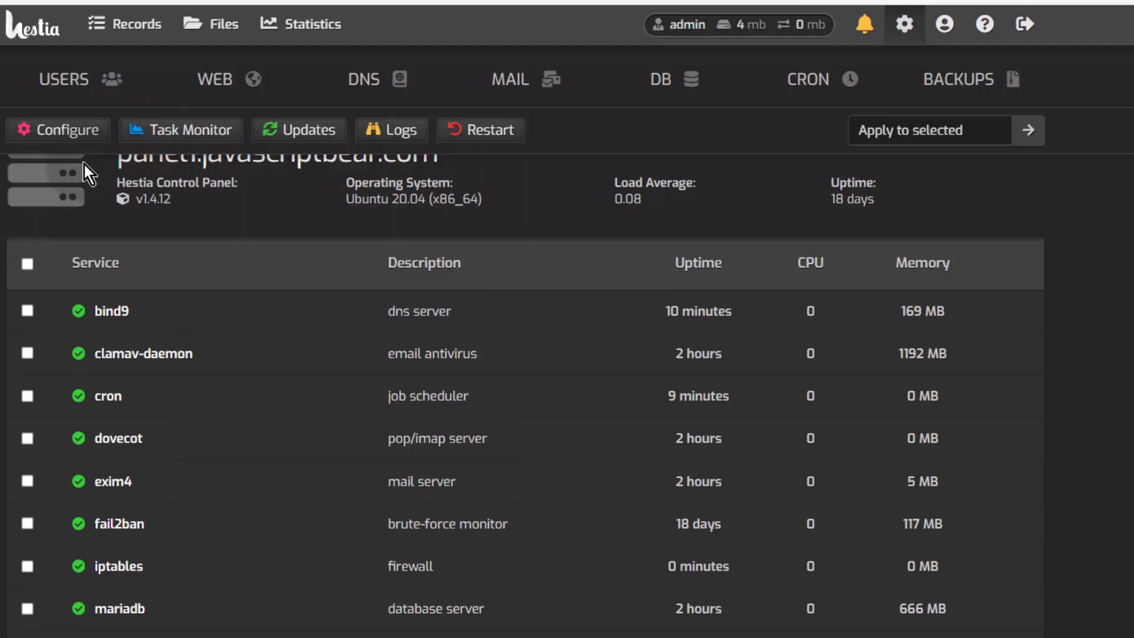
Step: Open Configure Server in a new tab and expand its Web Server section showing nginx and php-fpm
{"action": "right_click", "coordinate": [59, 134]}
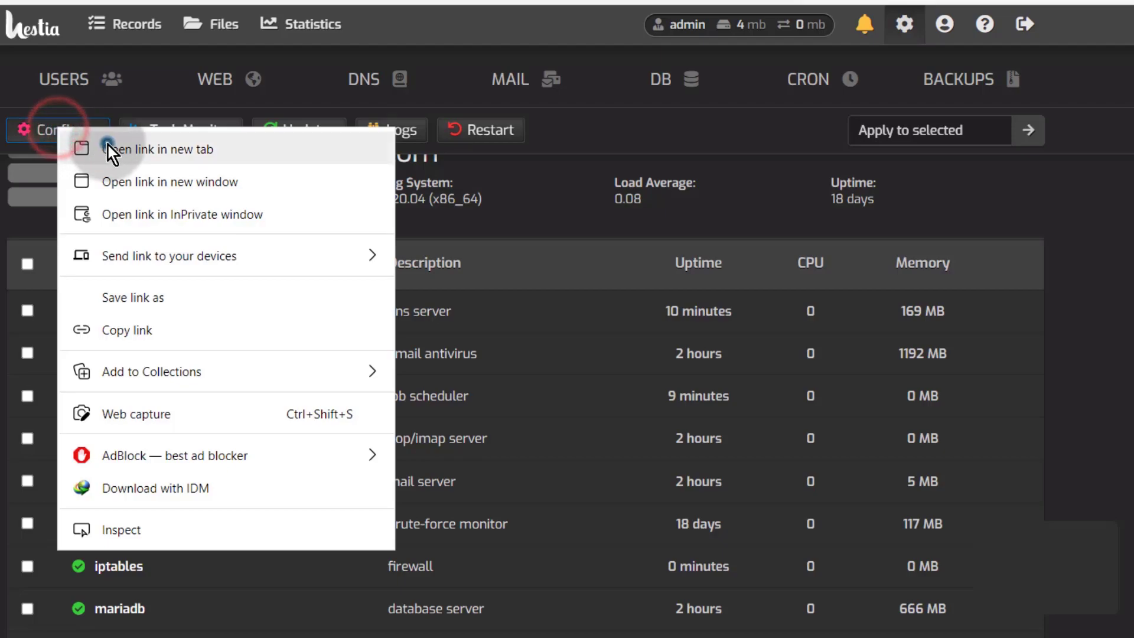
{"action": "left_click", "coordinate": [108, 145]}
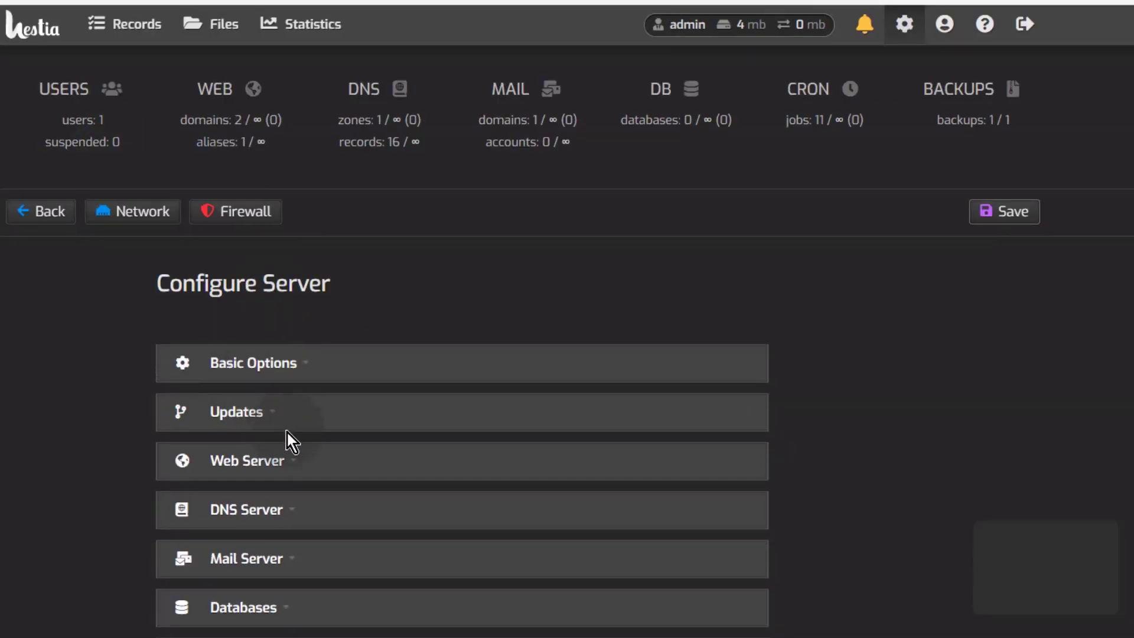
{"action": "left_click", "coordinate": [212, 451]}
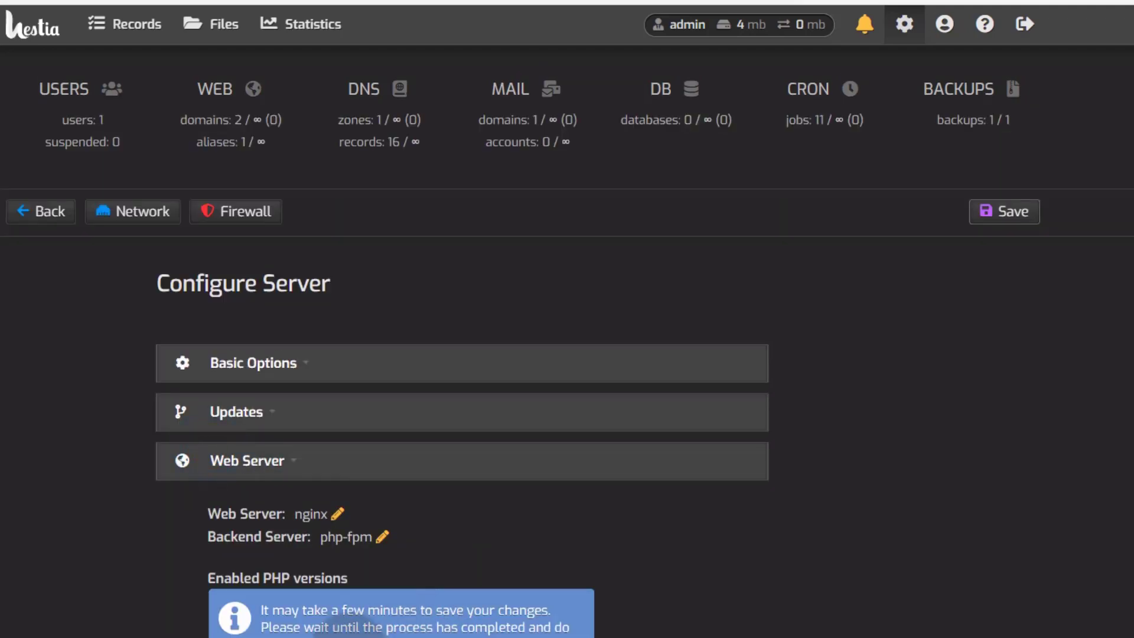
{"action": "scroll", "coordinate": [343, 627], "scroll_direction": "down", "scroll_amount": 6}
{"action": "scroll", "coordinate": [352, 590], "scroll_direction": "up", "scroll_amount": 4}
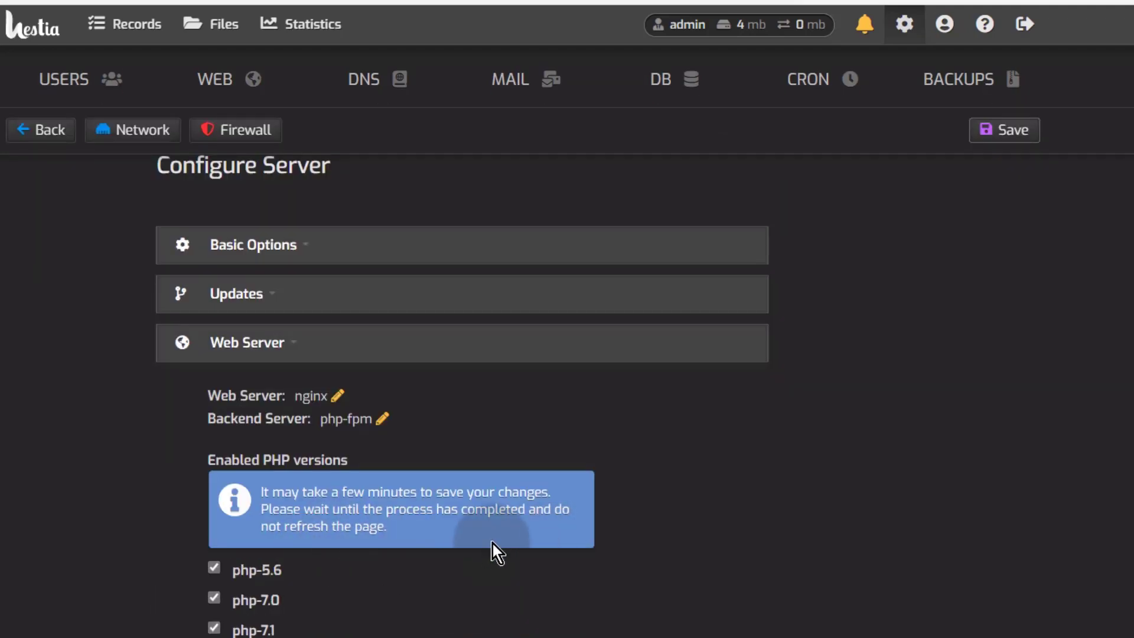
{"action": "scroll", "coordinate": [548, 566], "scroll_direction": "up", "scroll_amount": 2}
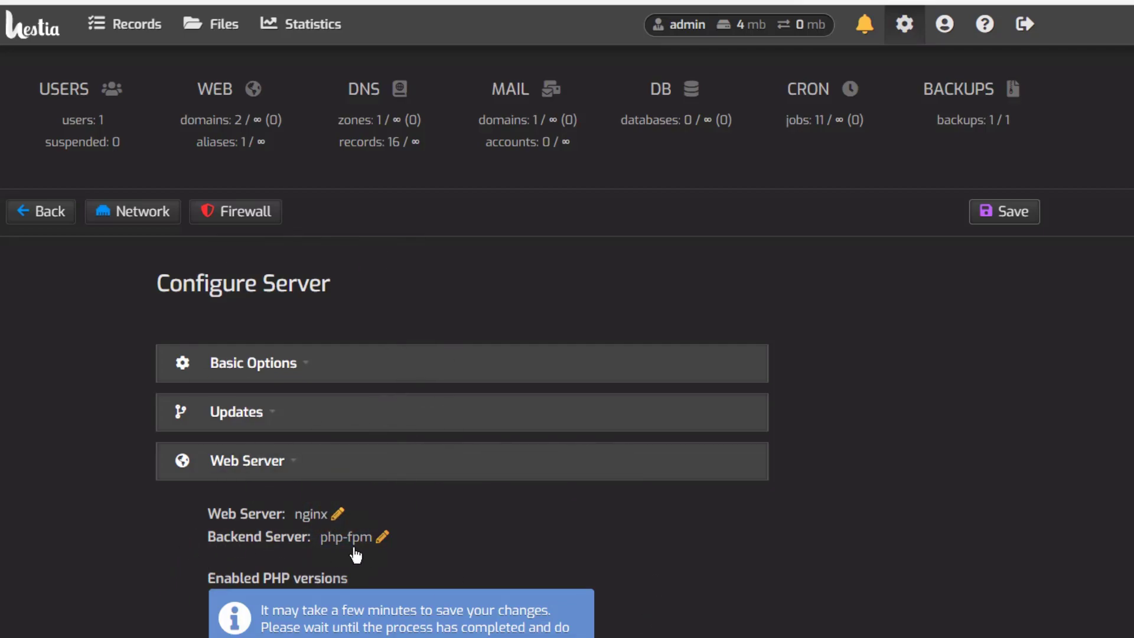
Step: Open the nginx web server's settings page from the server services list
{"action": "left_click", "coordinate": [384, 537]}
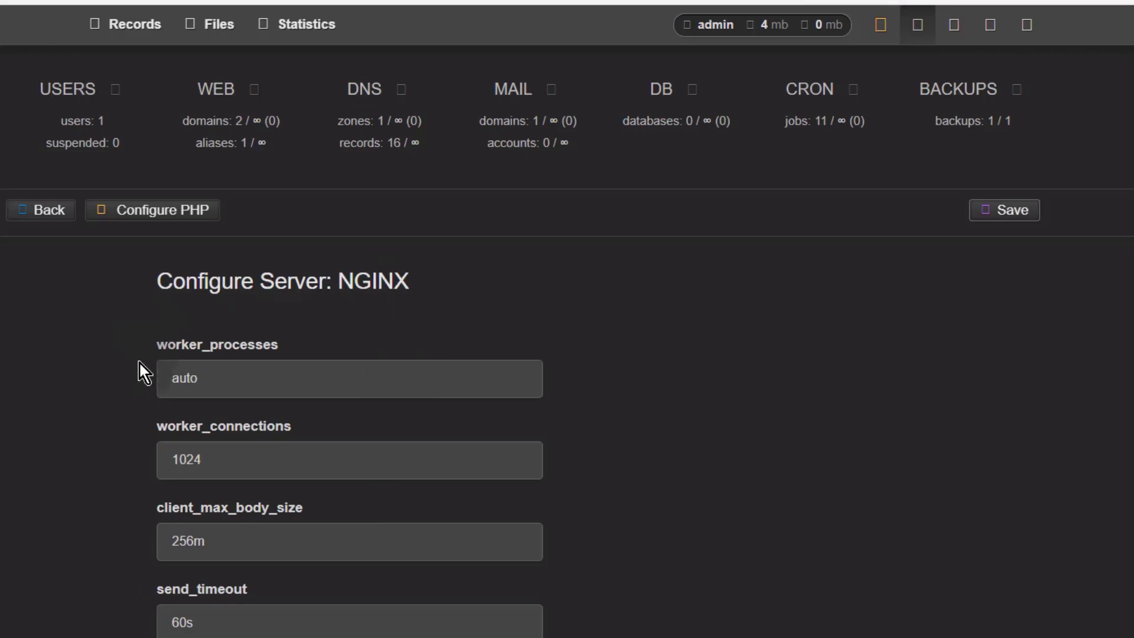
{"action": "scroll", "coordinate": [276, 534], "scroll_direction": "down", "scroll_amount": 6}
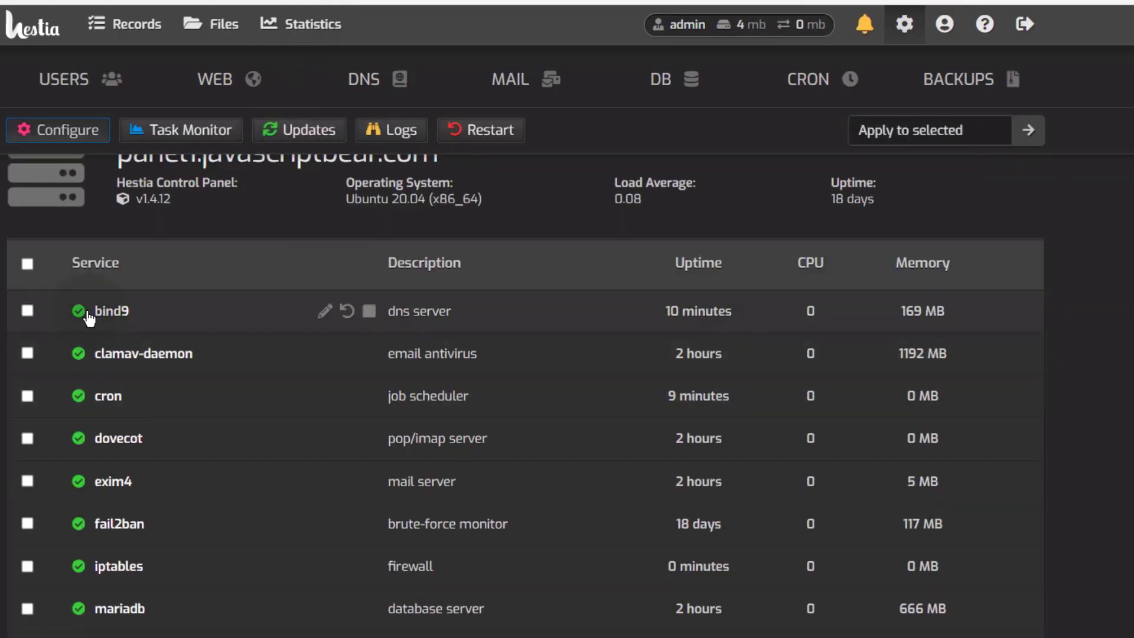
{"action": "scroll", "coordinate": [190, 463], "scroll_direction": "down", "scroll_amount": 4}
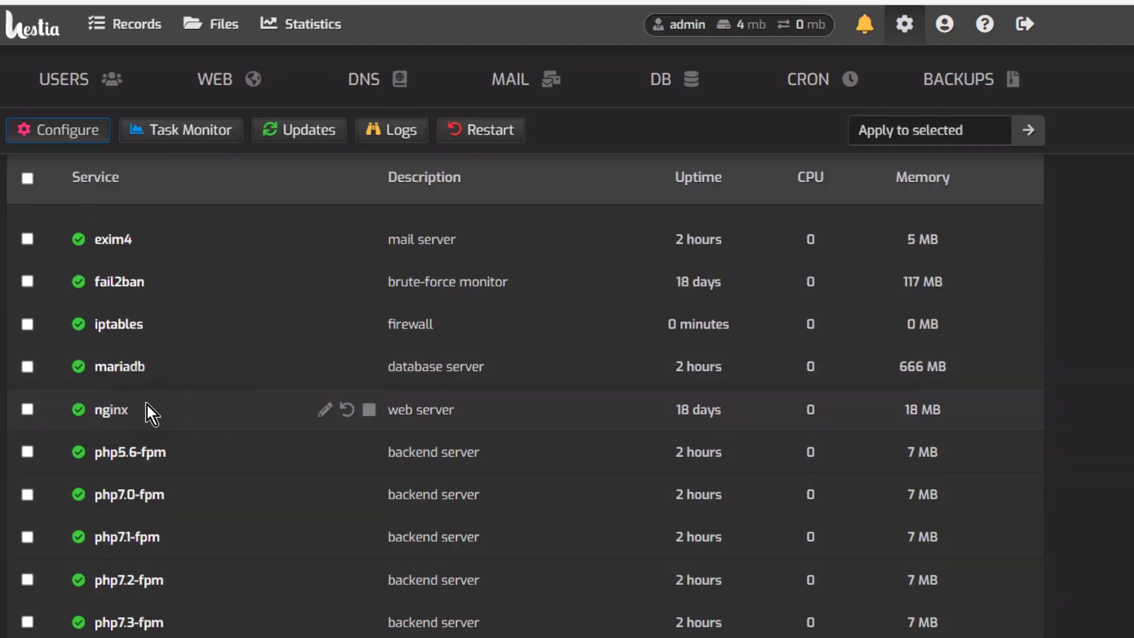
{"action": "left_click", "coordinate": [324, 411]}
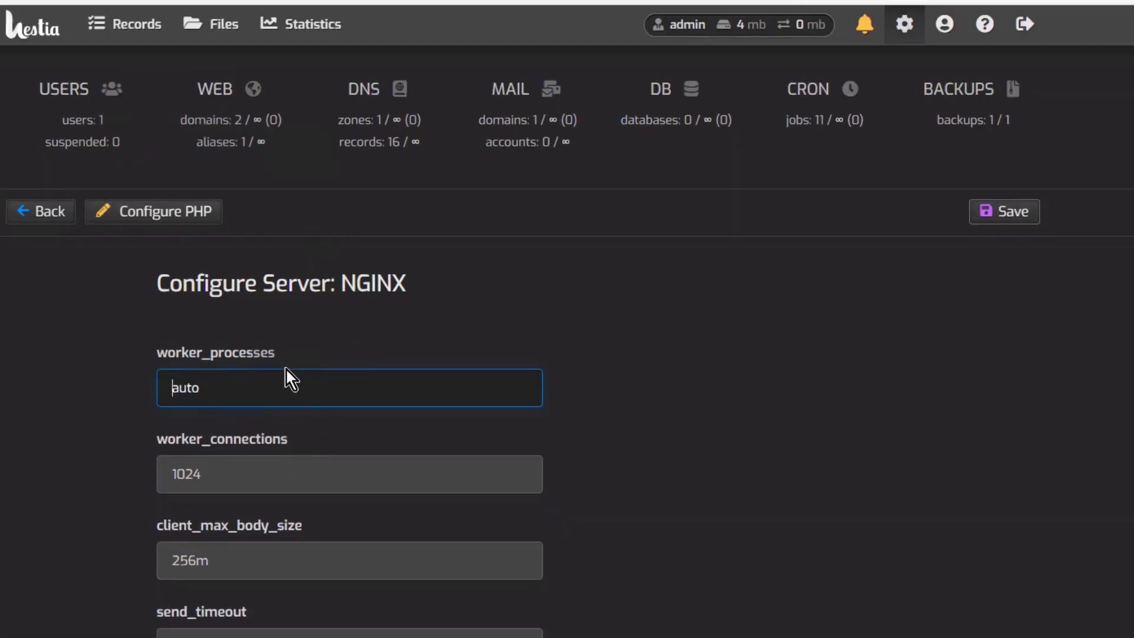
{"action": "scroll", "coordinate": [184, 501], "scroll_direction": "down", "scroll_amount": 2}
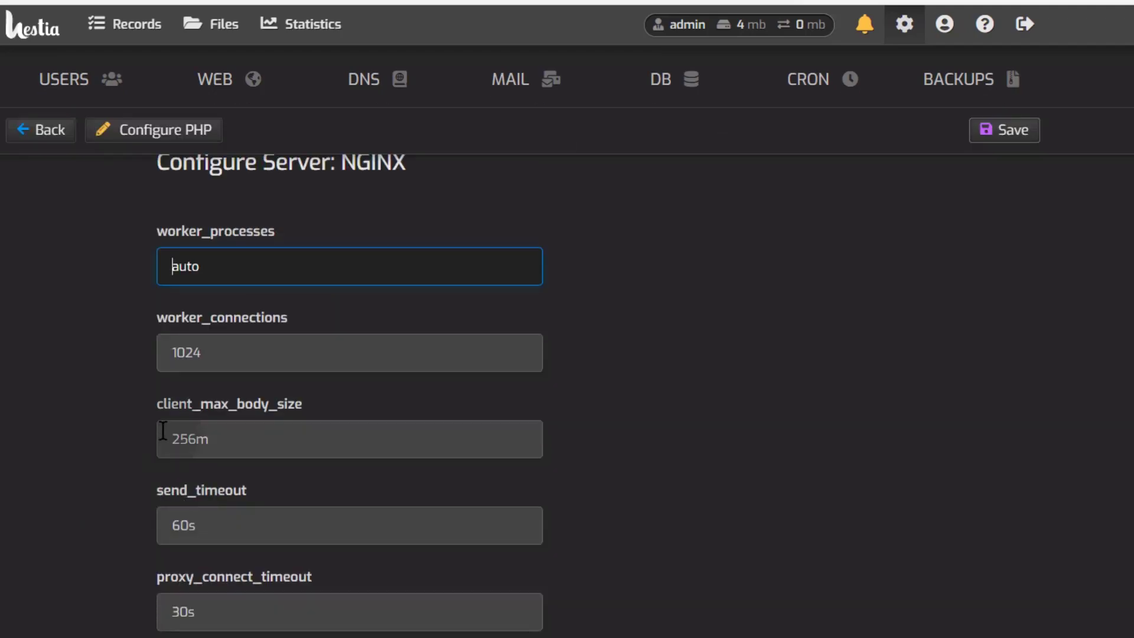
Step: Review the send_timeout (60s), proxy_connect_timeout and proxy_send_timeout values
{"action": "left_click", "coordinate": [197, 523]}
{"action": "double_click", "coordinate": [189, 524]}
{"action": "left_click", "coordinate": [183, 524]}
{"action": "left_click", "coordinate": [119, 575]}
{"action": "left_click", "coordinate": [235, 614]}
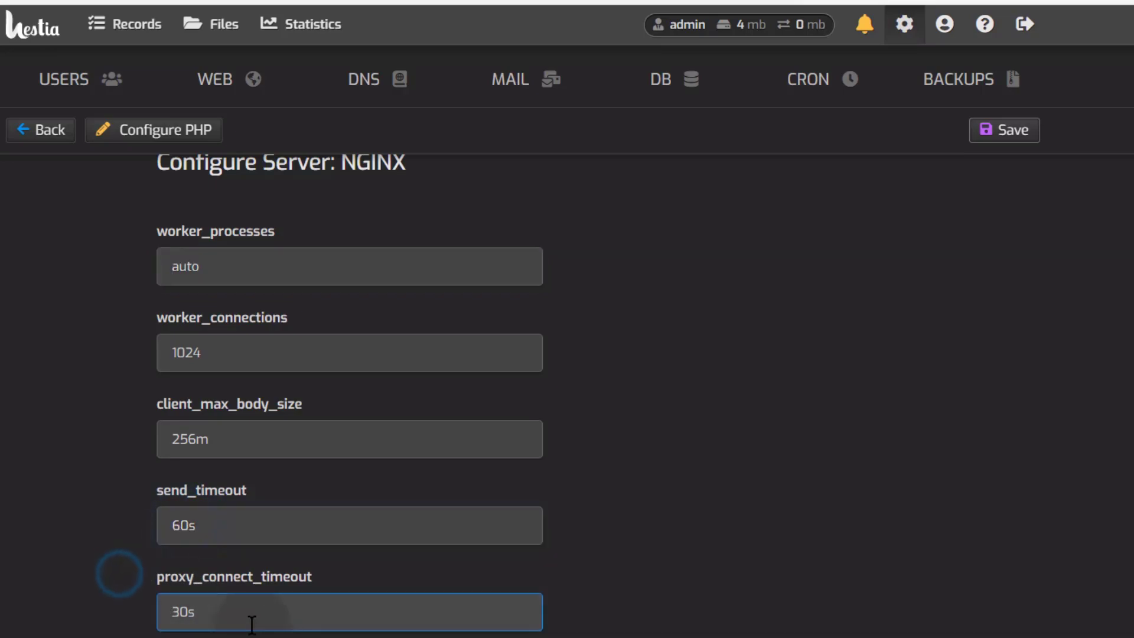
{"action": "left_click", "coordinate": [187, 611]}
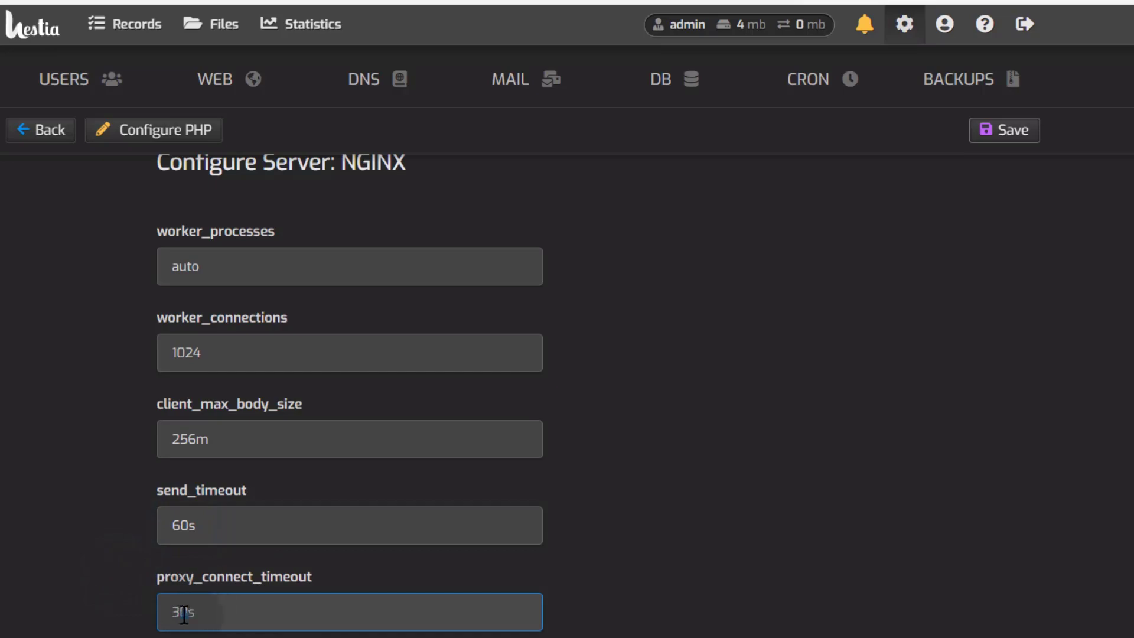
{"action": "scroll", "coordinate": [186, 608], "scroll_direction": "down", "scroll_amount": 2}
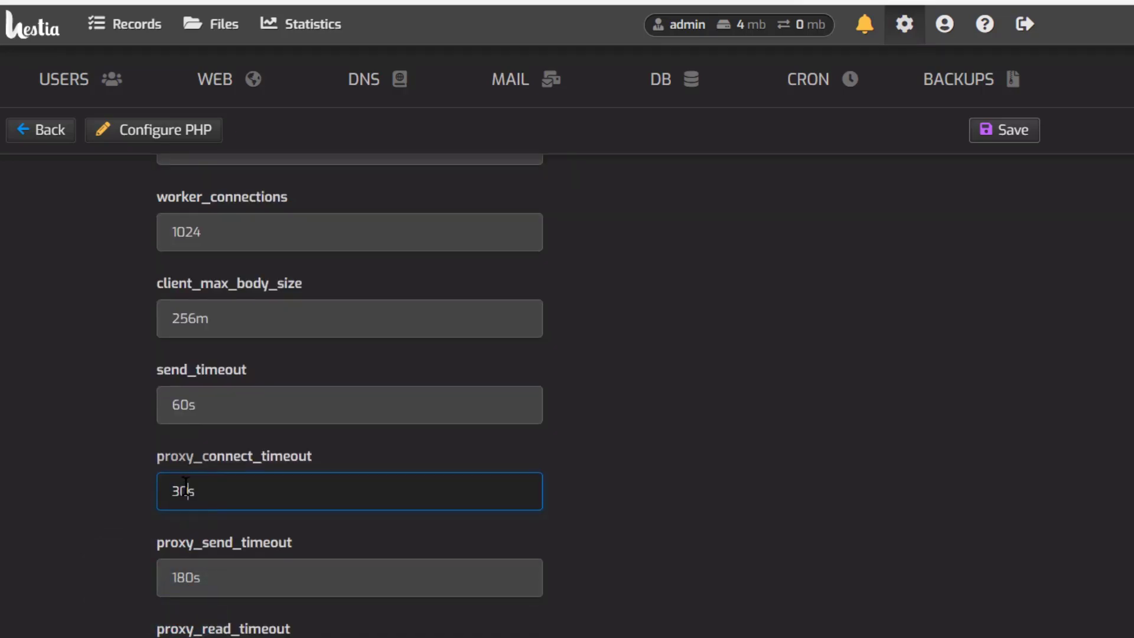
{"action": "left_click", "coordinate": [71, 512]}
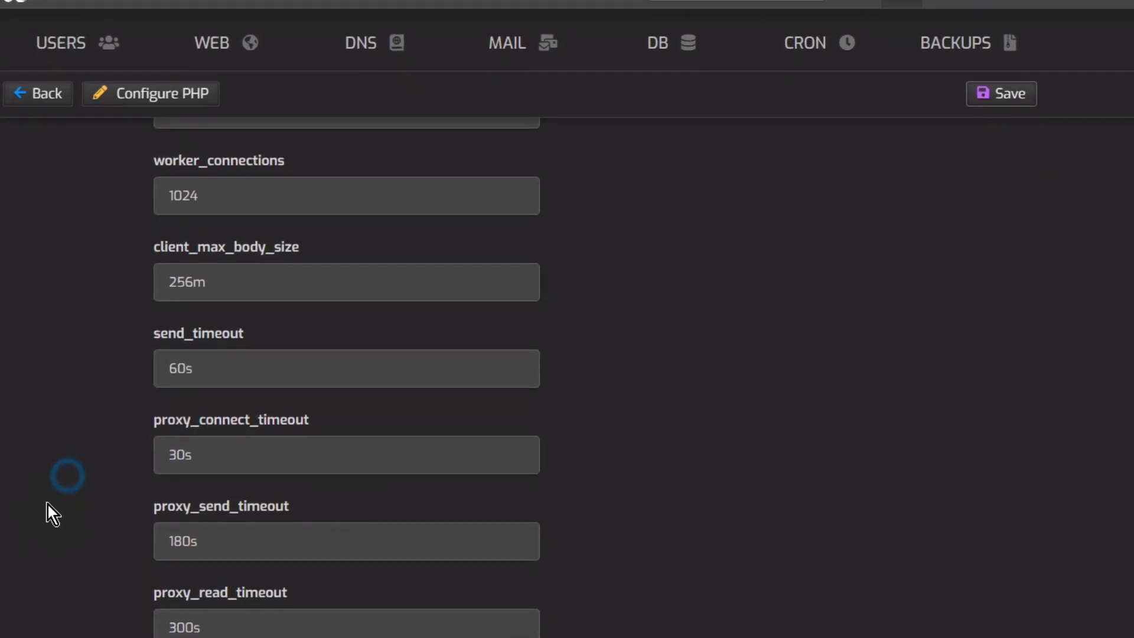
{"action": "left_click", "coordinate": [202, 519]}
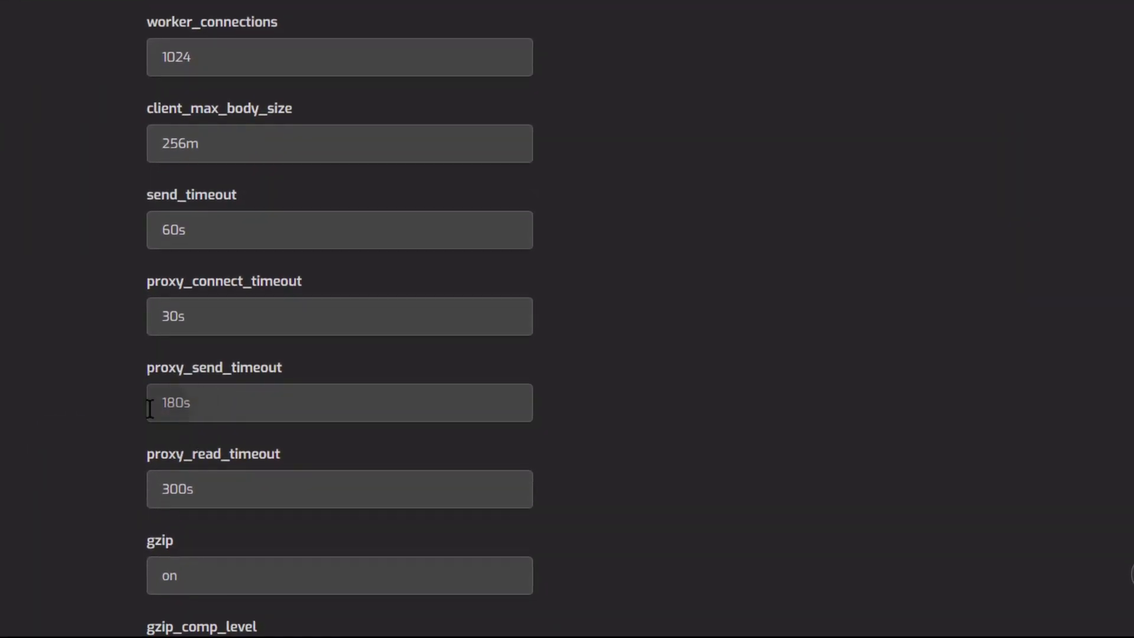
{"action": "scroll", "coordinate": [87, 473], "scroll_direction": "down", "scroll_amount": 3}
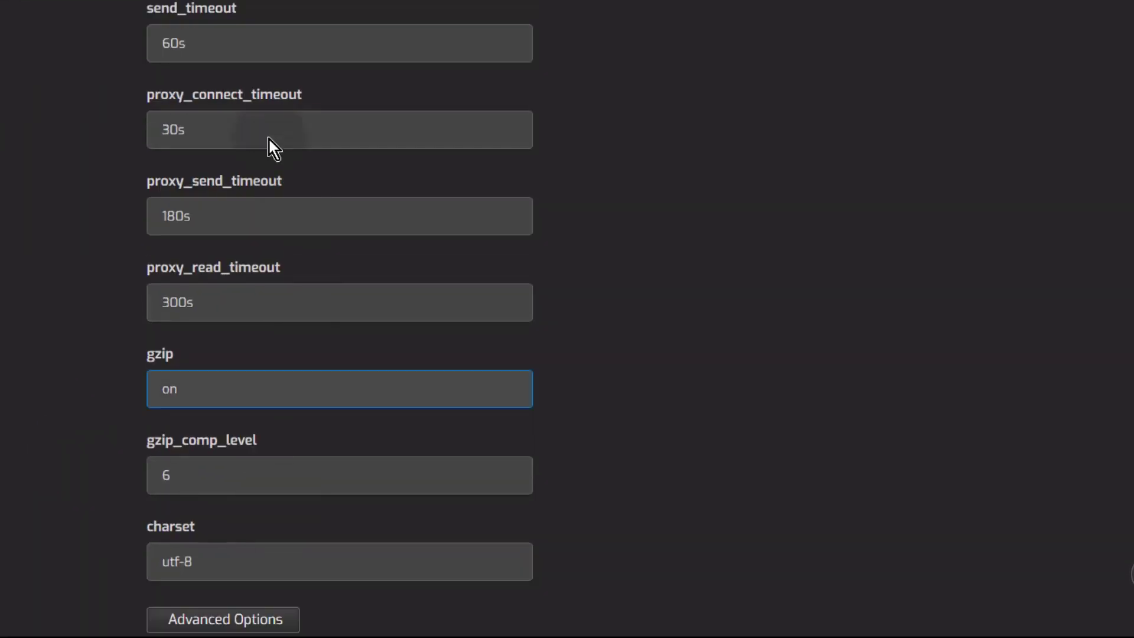
Step: Check the gzip setting, then switch to the raw nginx.conf editor
{"action": "left_click", "coordinate": [171, 389]}
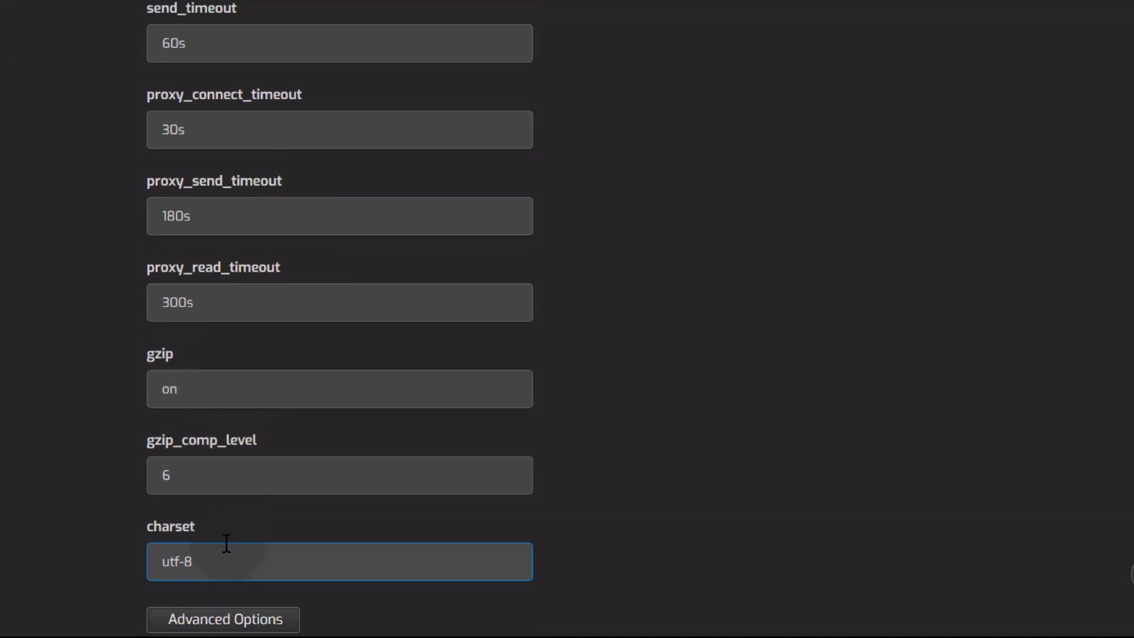
{"action": "left_click", "coordinate": [244, 617]}
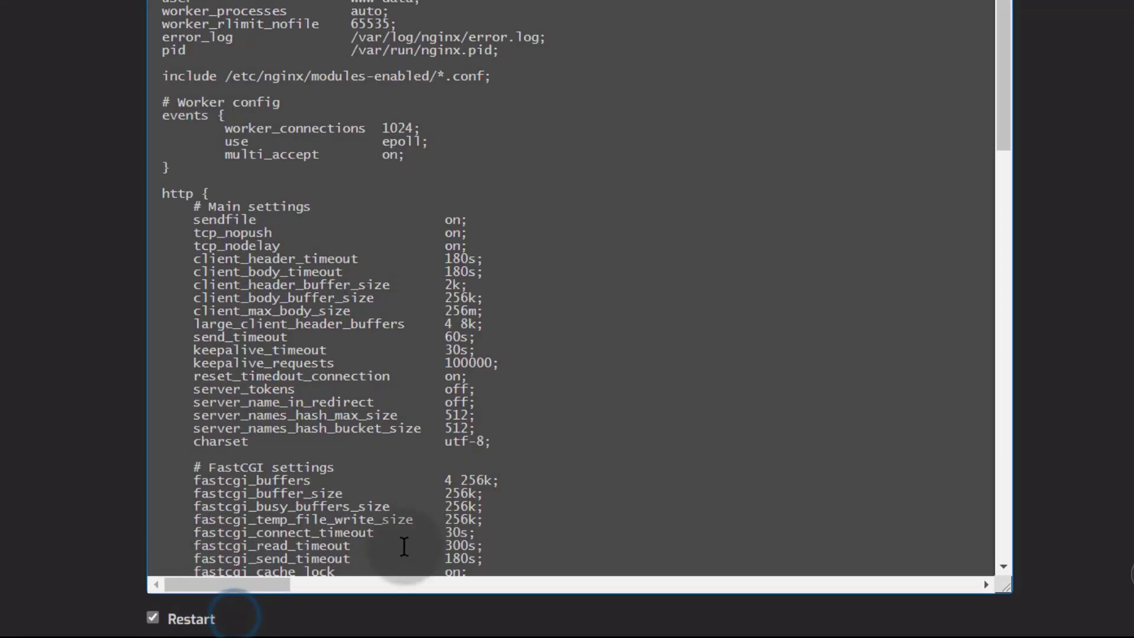
{"action": "scroll", "coordinate": [287, 46], "scroll_direction": "down", "scroll_amount": 20}
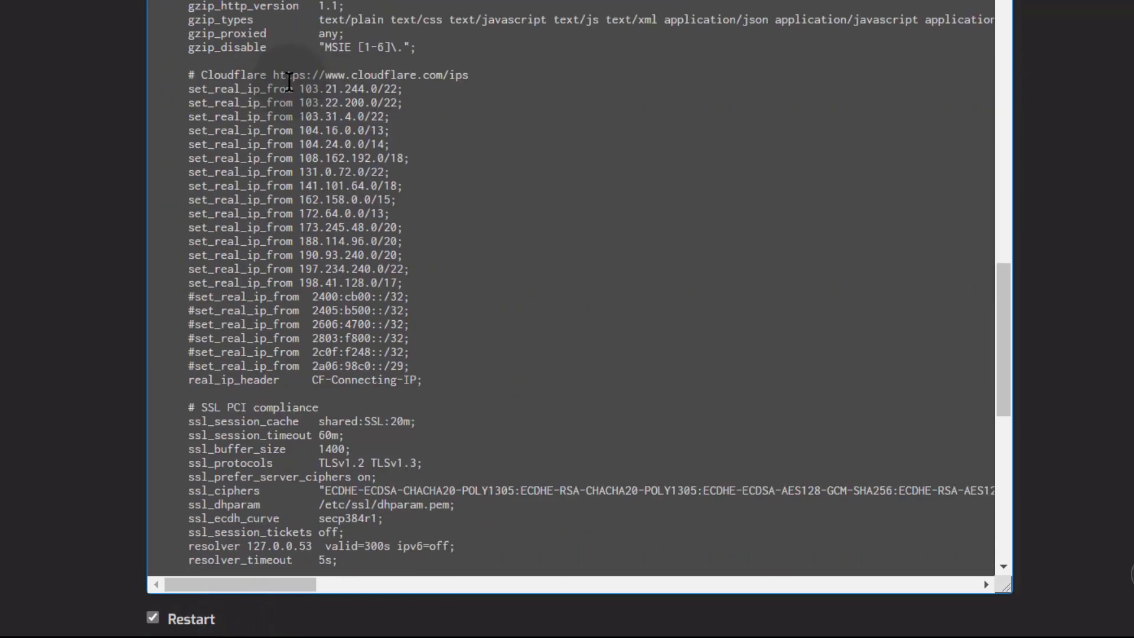
{"action": "scroll", "coordinate": [291, 90], "scroll_direction": "up", "scroll_amount": 10}
{"action": "scroll", "coordinate": [292, 90], "scroll_direction": "up", "scroll_amount": 15}
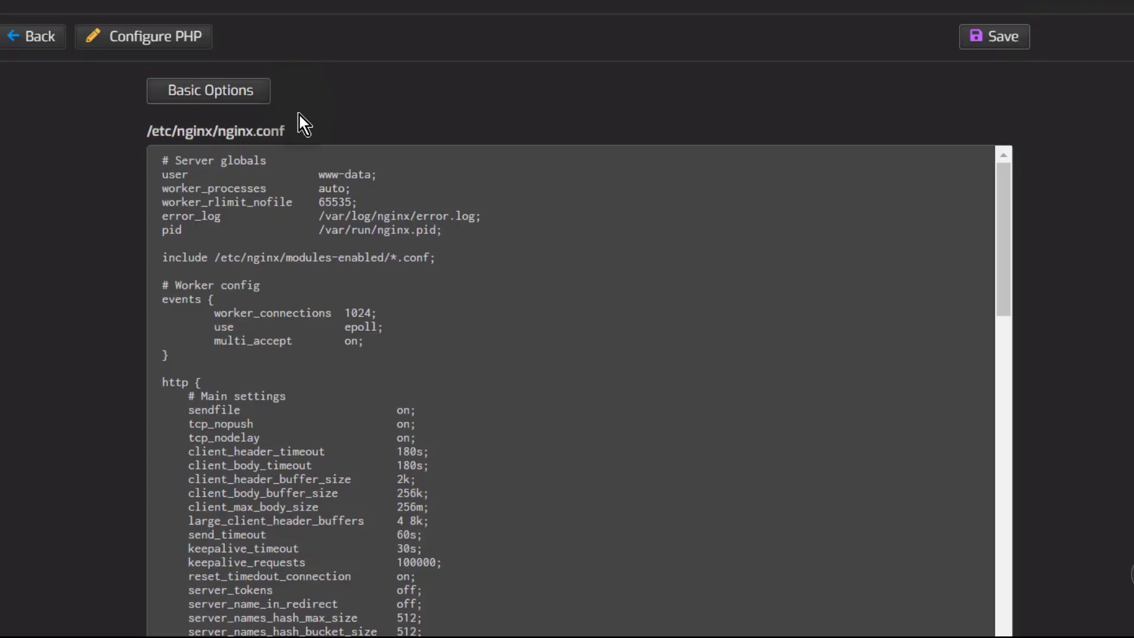
Step: Toggle back to Basic Options, then reopen nginx.conf and scroll through the Cloudflare and SSL settings
{"action": "left_click", "coordinate": [198, 104]}
{"action": "scroll", "coordinate": [314, 390], "scroll_direction": "down", "scroll_amount": 7}
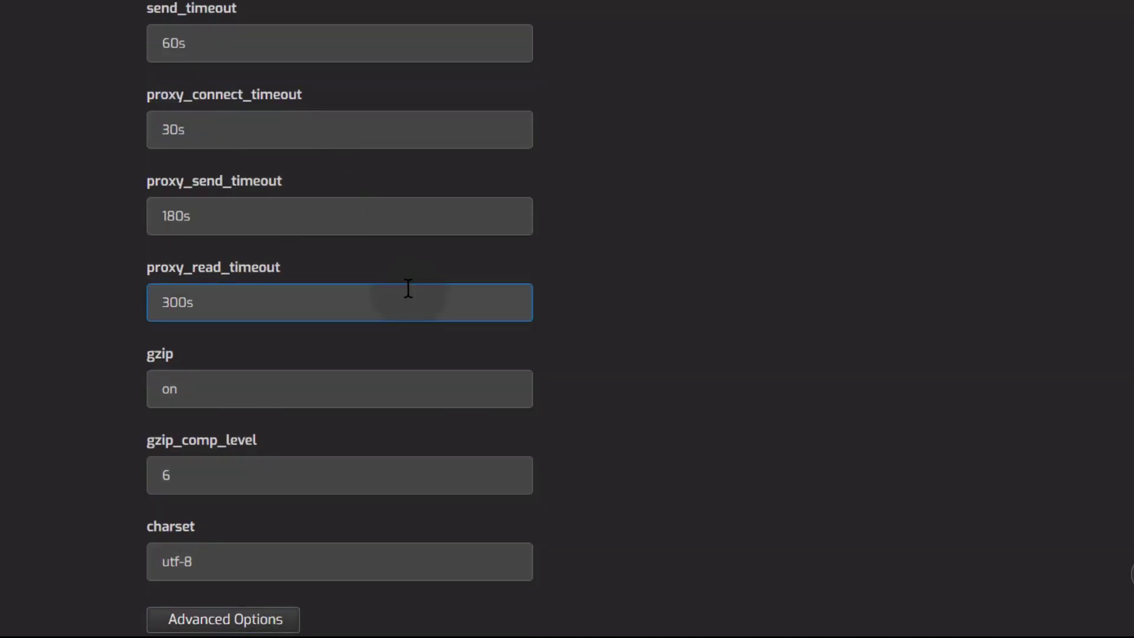
{"action": "left_click", "coordinate": [239, 618]}
{"action": "scroll", "coordinate": [354, 265], "scroll_direction": "down", "scroll_amount": 5}
{"action": "scroll", "coordinate": [355, 171], "scroll_direction": "up", "scroll_amount": 5}
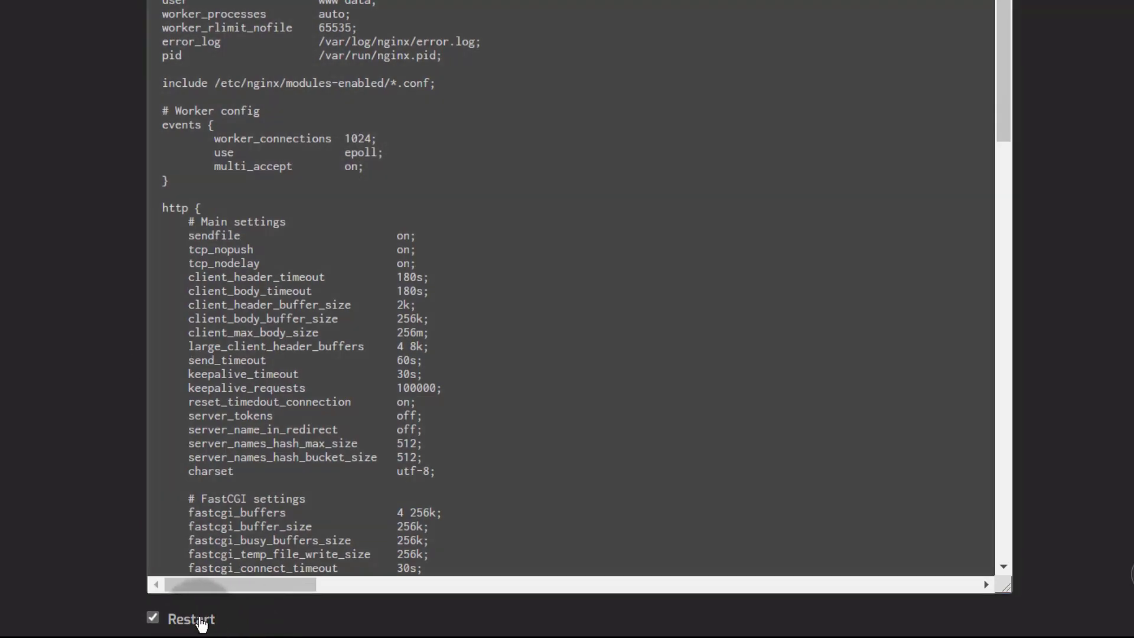
{"action": "scroll", "coordinate": [671, 89], "scroll_direction": "up", "scroll_amount": 3}
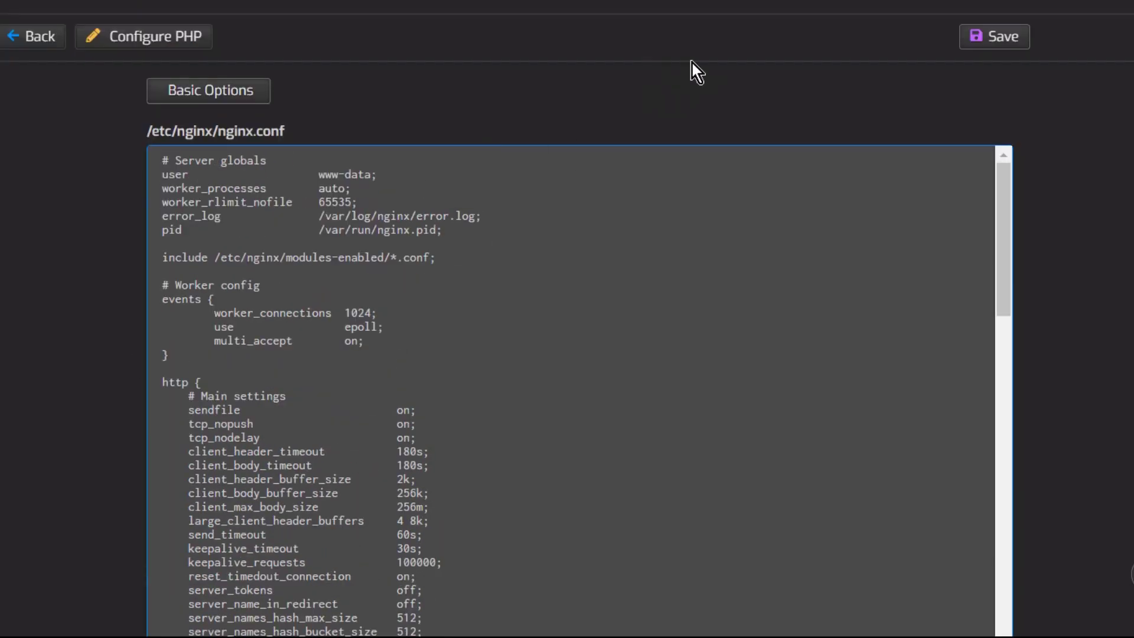
{"action": "scroll", "coordinate": [483, 208], "scroll_direction": "down", "scroll_amount": 15}
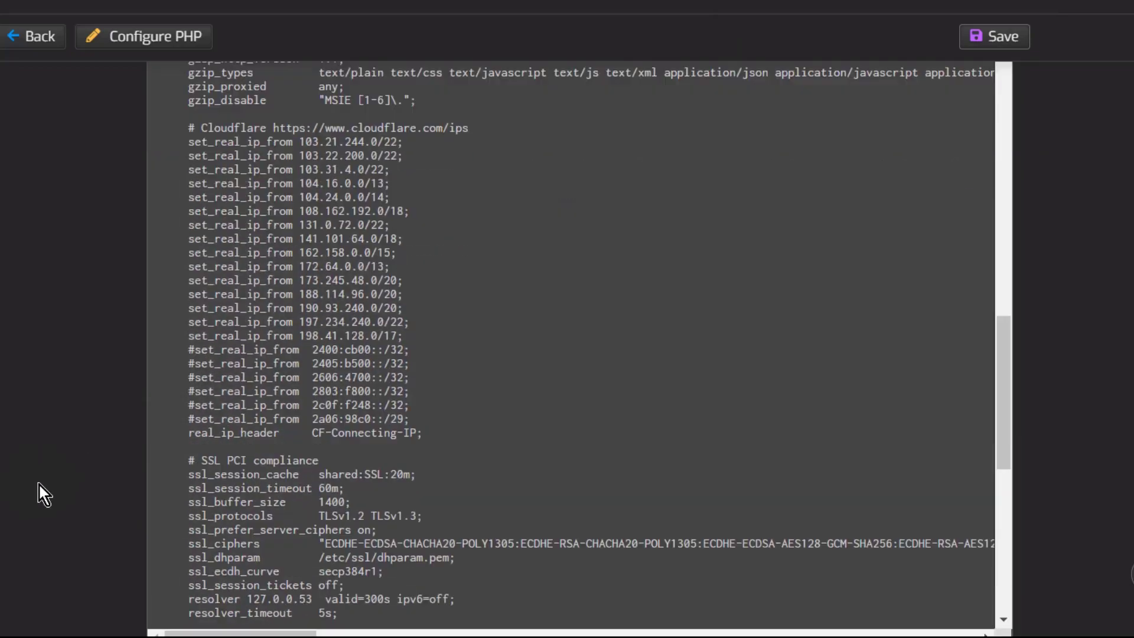
{"action": "scroll", "coordinate": [41, 480], "scroll_direction": "down", "scroll_amount": 3}
{"action": "scroll", "coordinate": [66, 253], "scroll_direction": "up", "scroll_amount": 3}
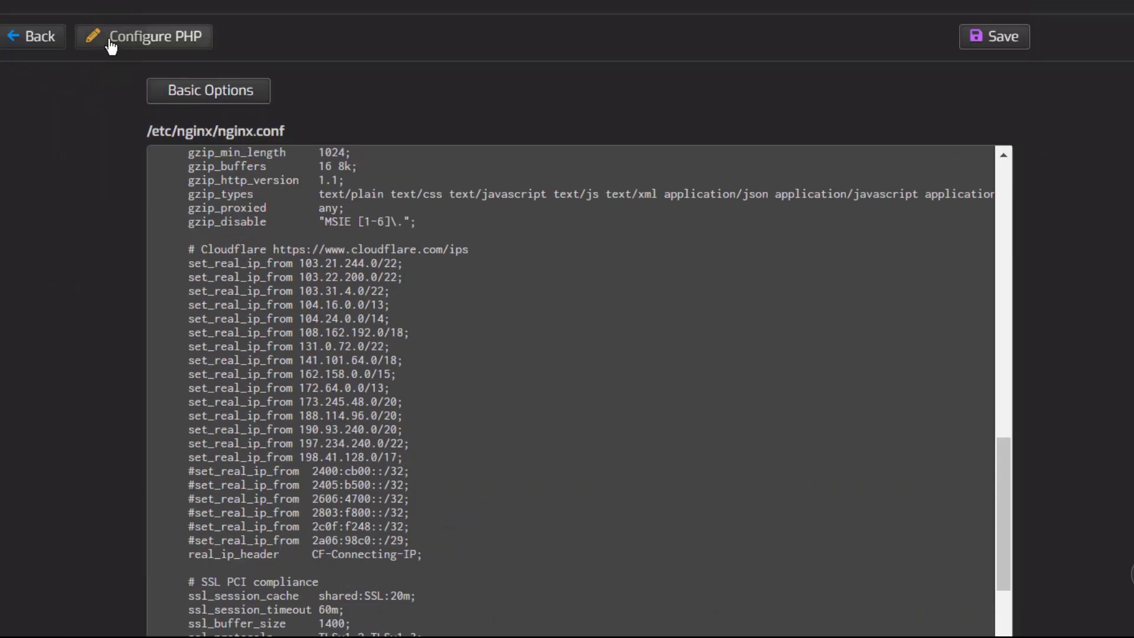
Step: Open the PHP server settings and review max_execution_time and memory_limit
{"action": "left_click", "coordinate": [37, 39]}
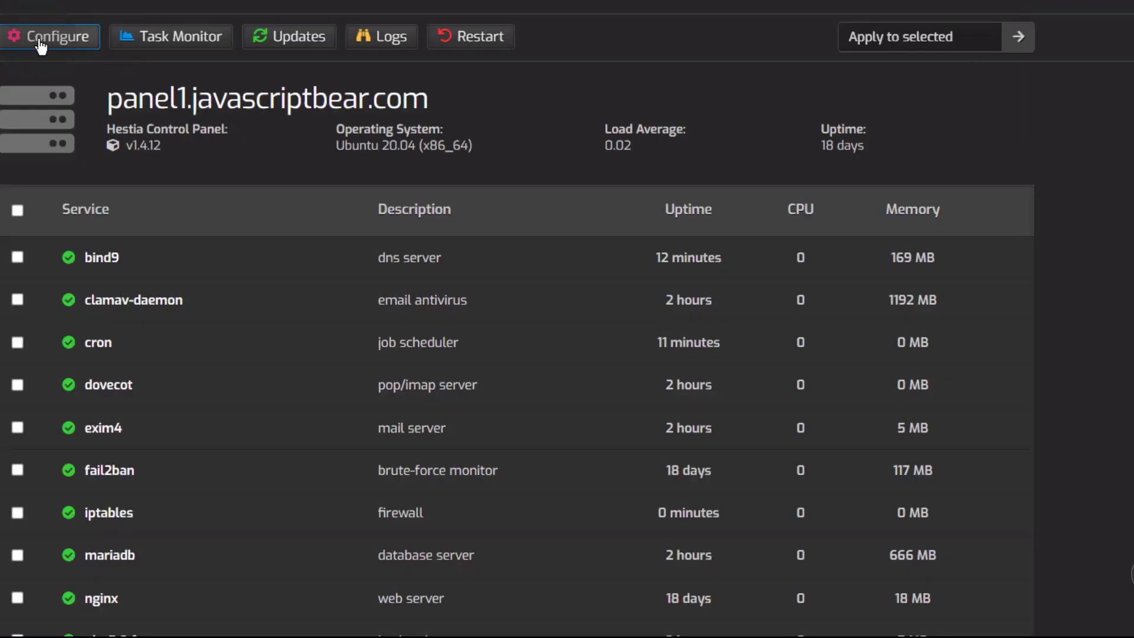
{"action": "scroll", "coordinate": [192, 397], "scroll_direction": "down", "scroll_amount": 8}
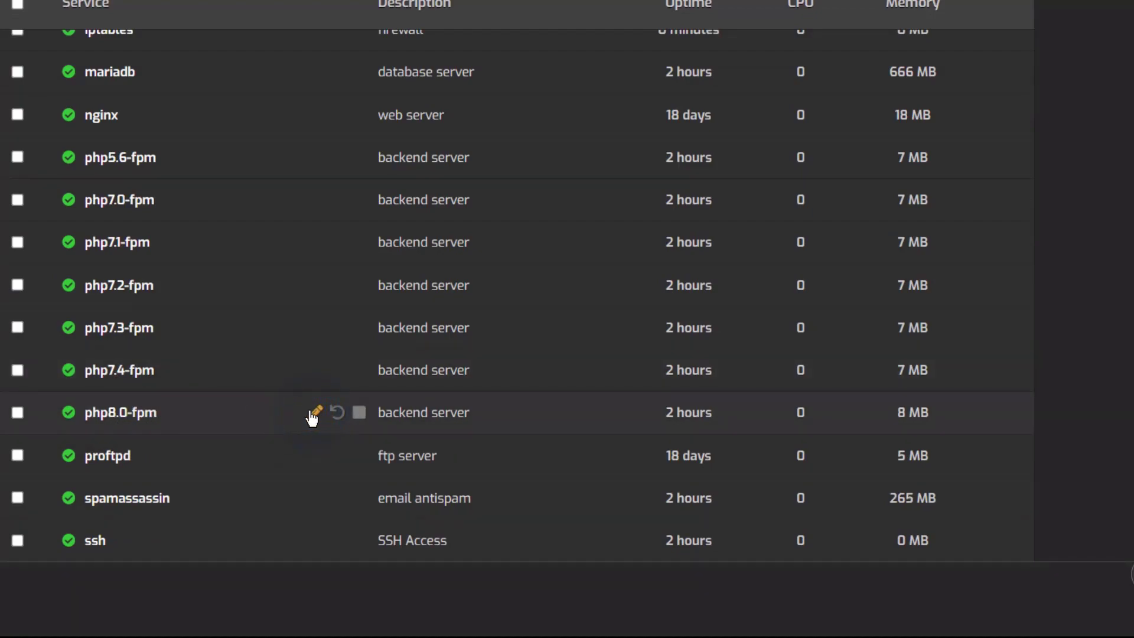
{"action": "left_click", "coordinate": [313, 413]}
{"action": "scroll", "coordinate": [248, 307], "scroll_direction": "down", "scroll_amount": 2}
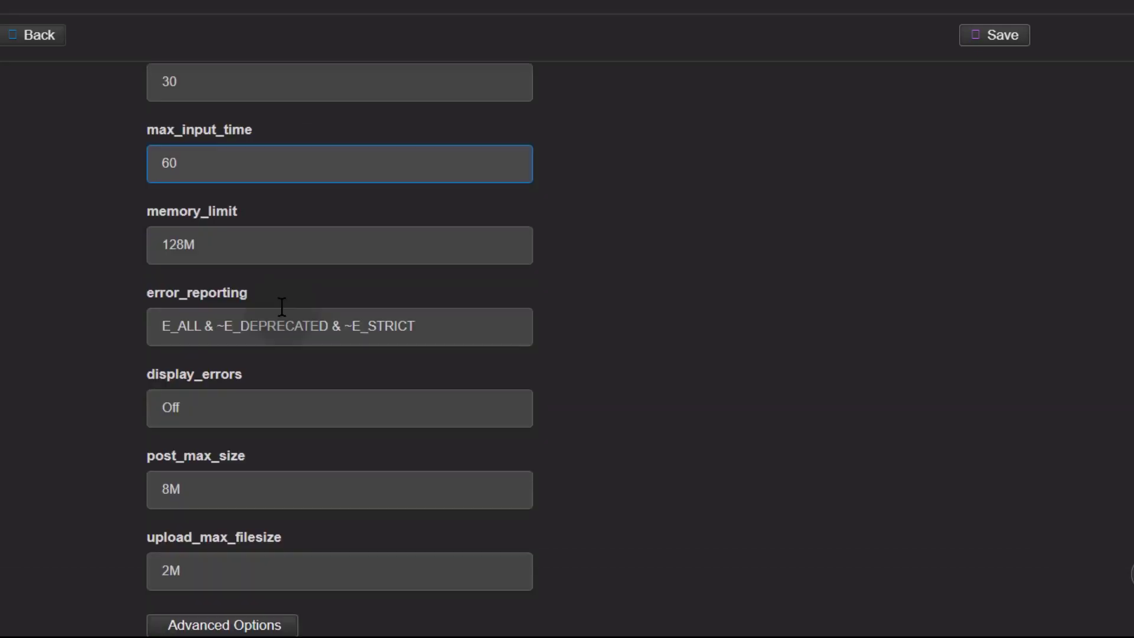
{"action": "scroll", "coordinate": [242, 300], "scroll_direction": "up", "scroll_amount": 2}
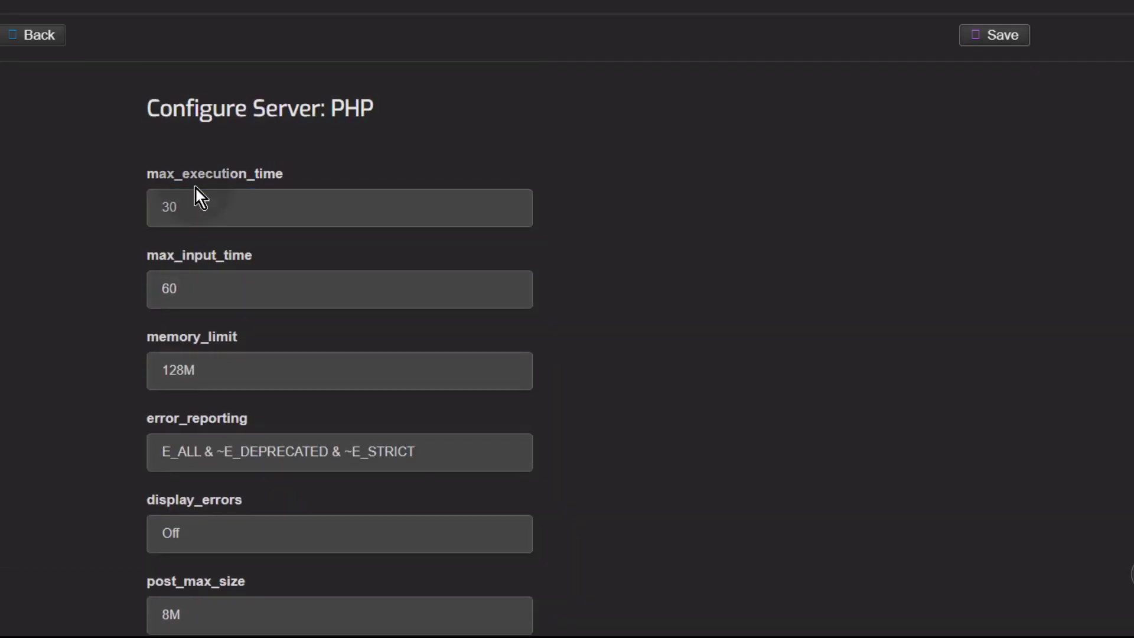
{"action": "left_click", "coordinate": [179, 208]}
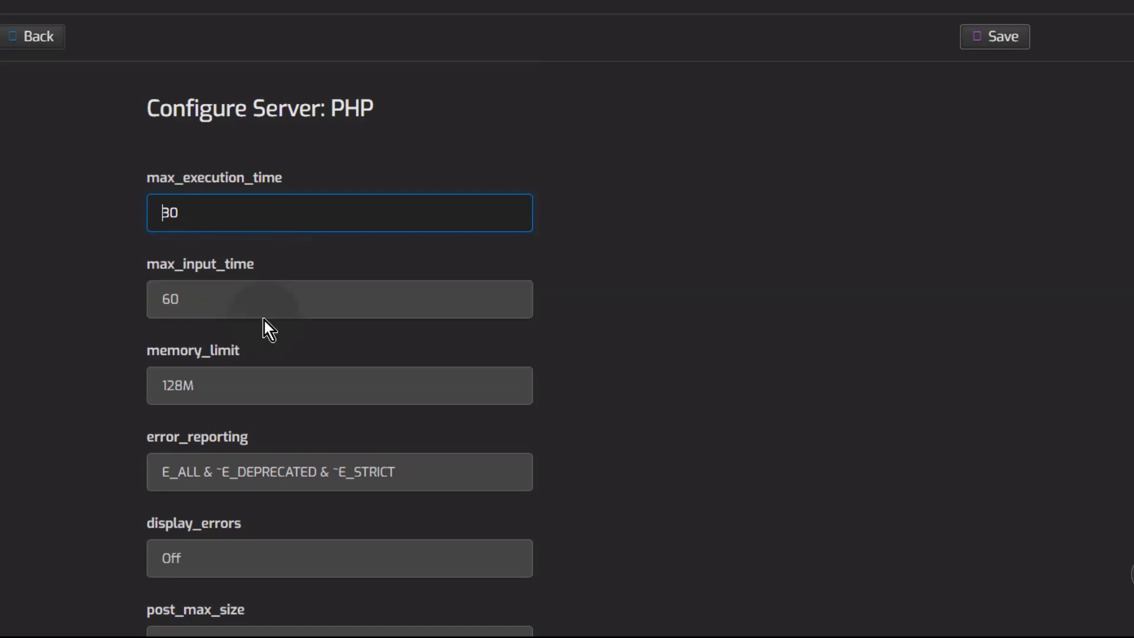
{"action": "left_click", "coordinate": [170, 387]}
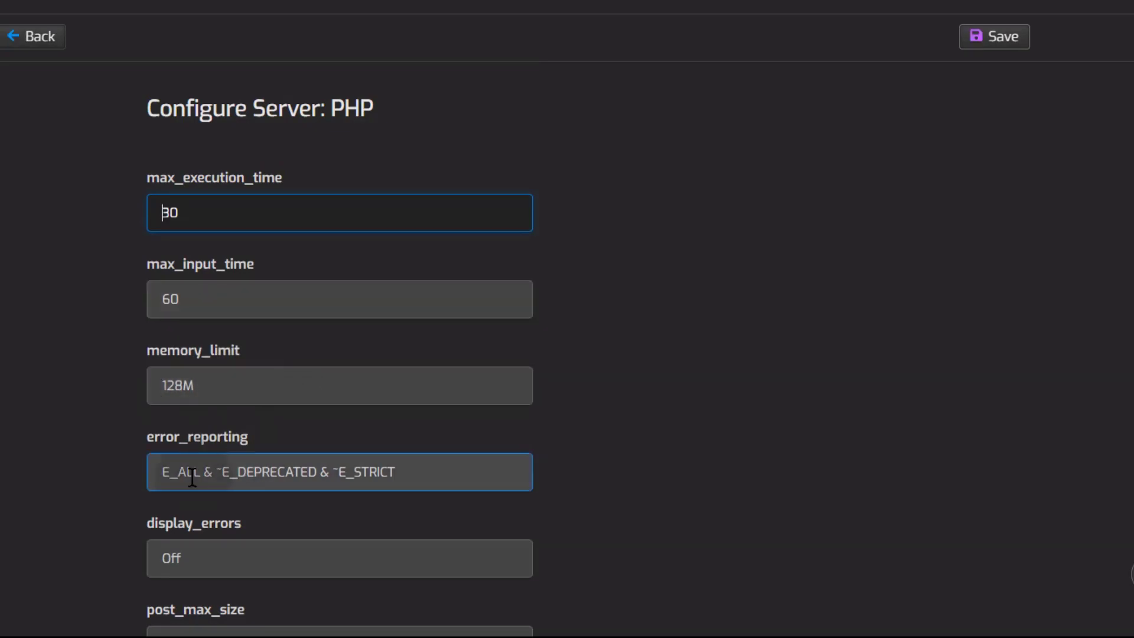
{"action": "scroll", "coordinate": [189, 472], "scroll_direction": "down", "scroll_amount": 3}
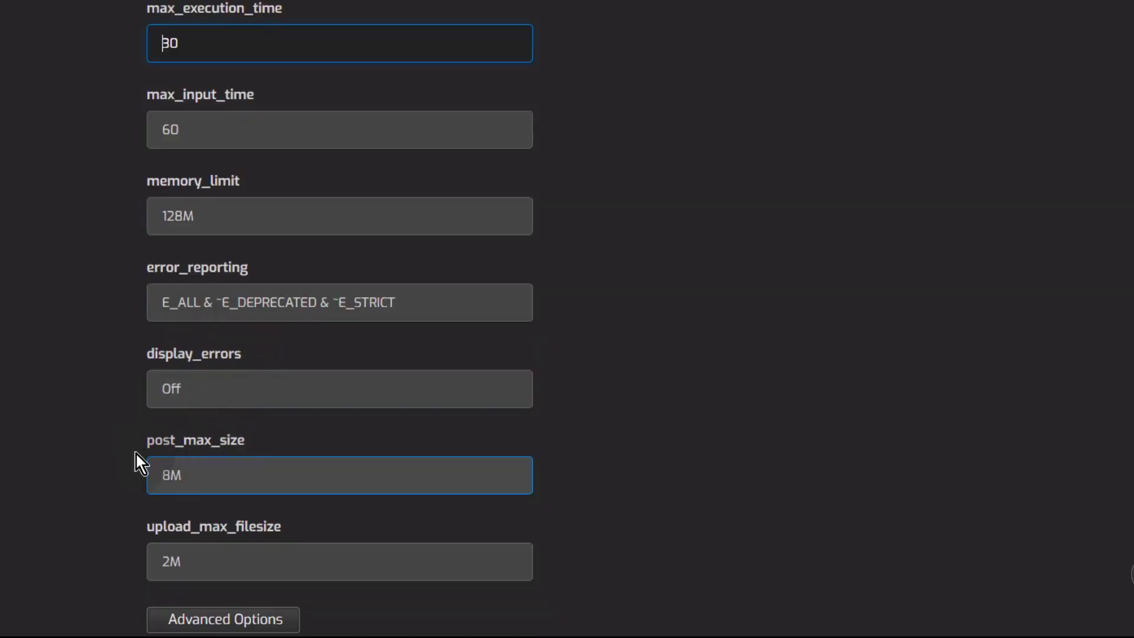
Step: Switch to the advanced php.ini editor and scroll through the full configuration
{"action": "left_click", "coordinate": [209, 617]}
{"action": "scroll", "coordinate": [395, 258], "scroll_direction": "down", "scroll_amount": 8}
{"action": "scroll", "coordinate": [395, 258], "scroll_direction": "down", "scroll_amount": 20}
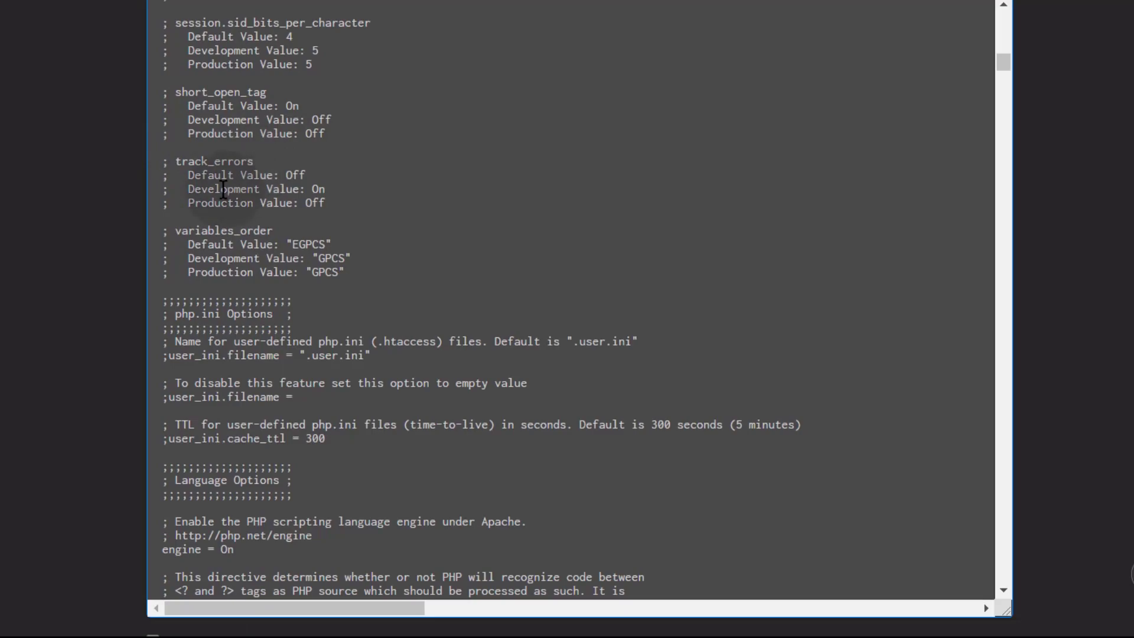
{"action": "scroll", "coordinate": [263, 285], "scroll_direction": "down", "scroll_amount": 6}
{"action": "scroll", "coordinate": [262, 284], "scroll_direction": "up", "scroll_amount": 13}
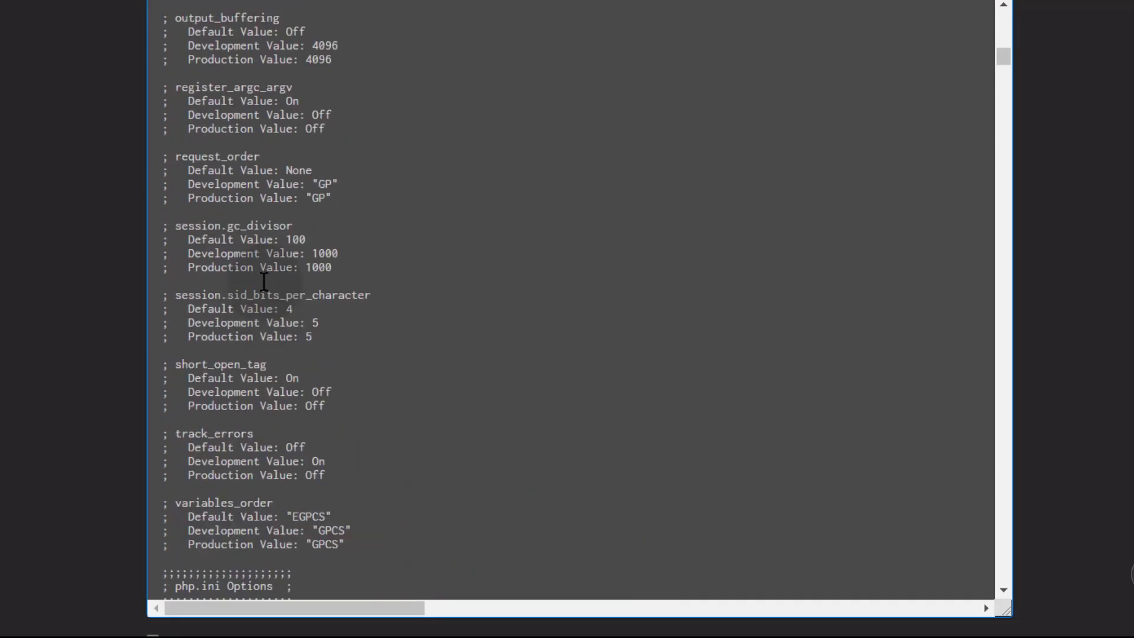
{"action": "scroll", "coordinate": [263, 285], "scroll_direction": "up", "scroll_amount": 15}
{"action": "scroll", "coordinate": [17, 307], "scroll_direction": "down", "scroll_amount": 1}
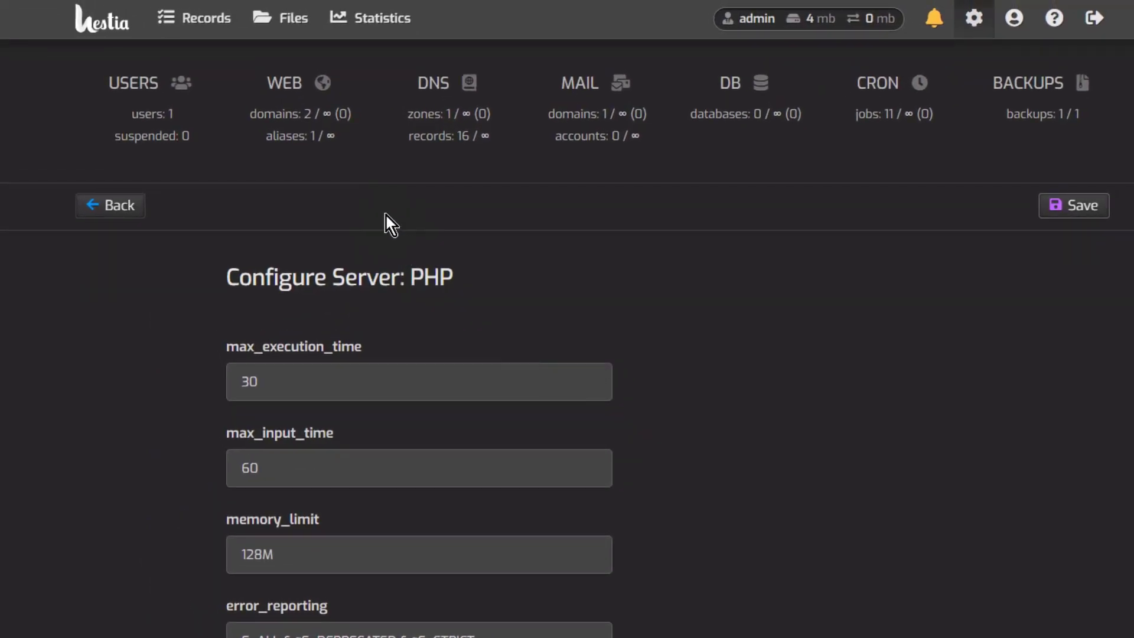
{"action": "left_click", "coordinate": [294, 85]}
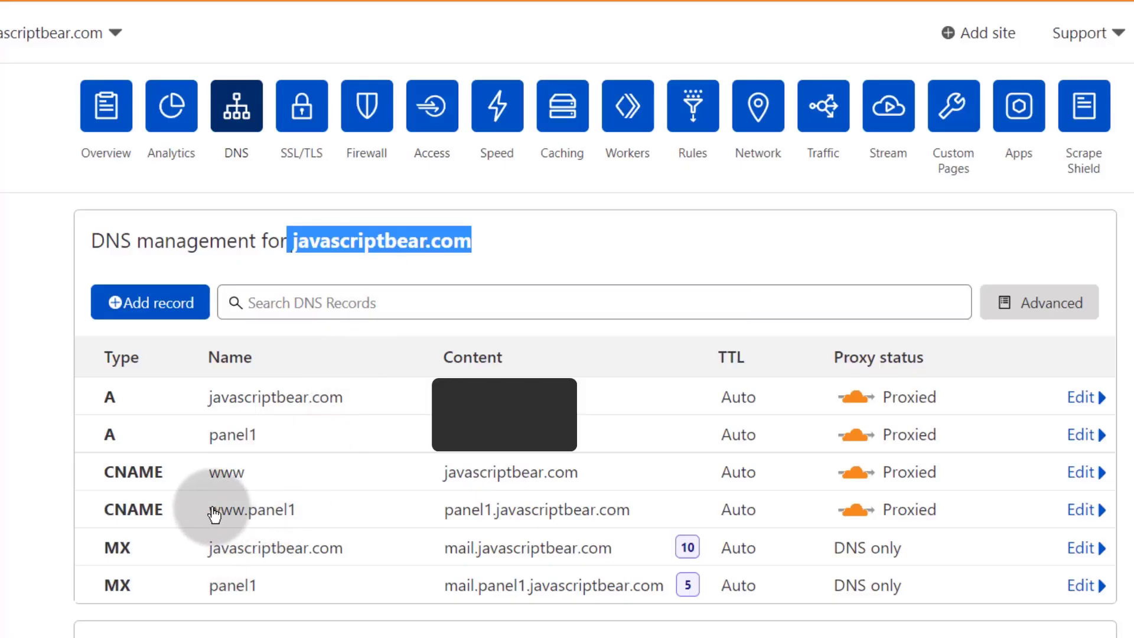
{"action": "left_click_drag", "start_coordinate": [210, 512], "coordinate": [288, 524]}
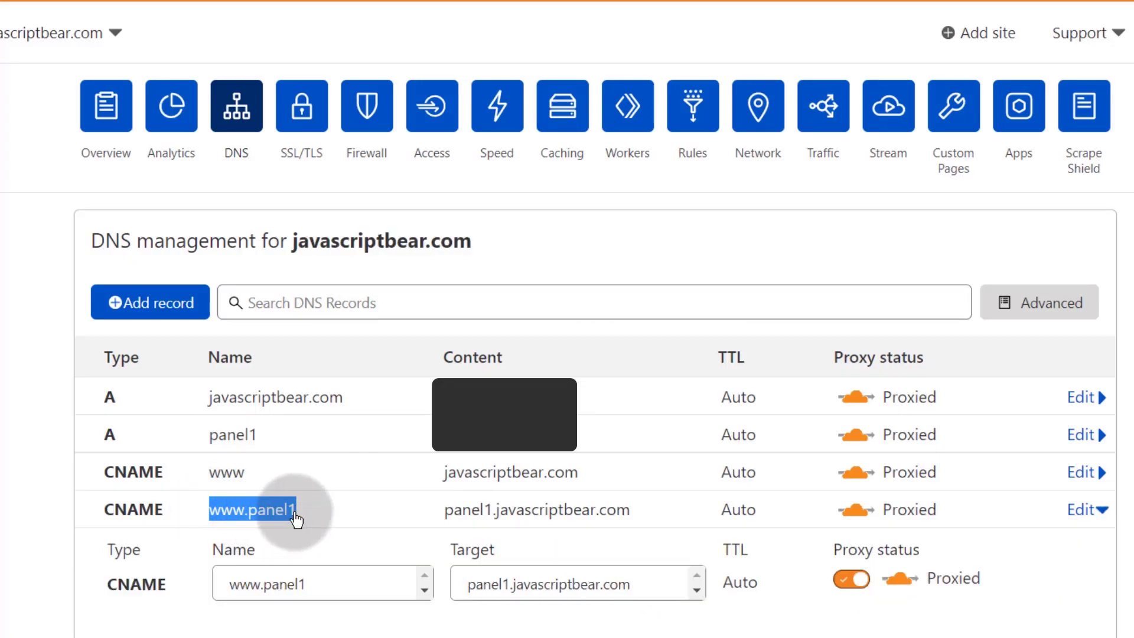
{"action": "left_click", "coordinate": [295, 519]}
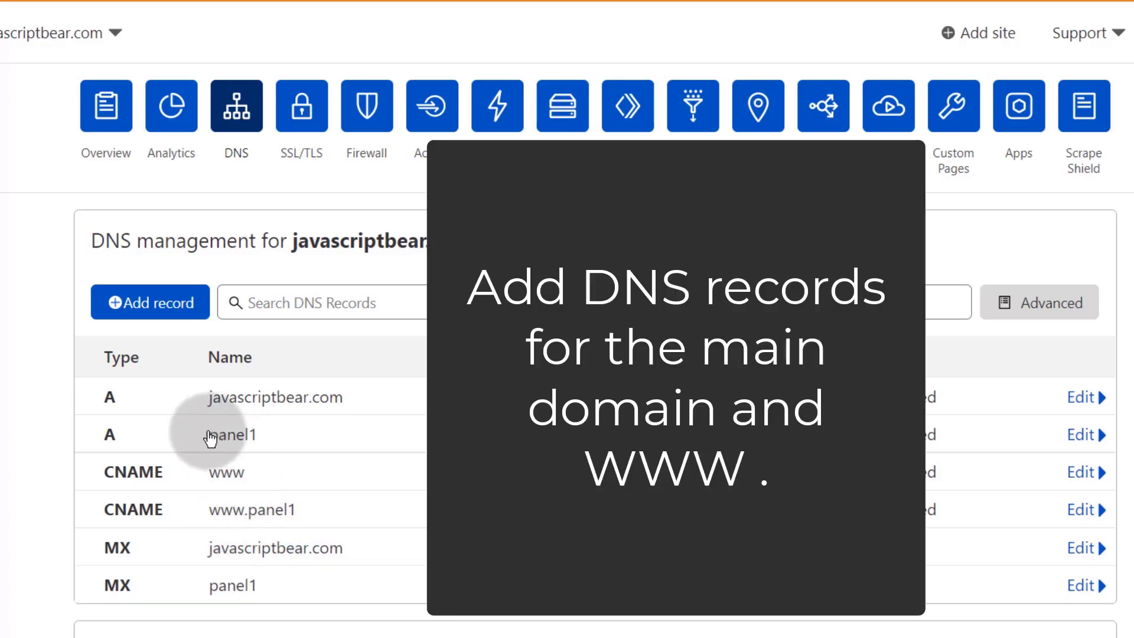
Step: Expand the panel1 A, javascriptbear.com A and www CNAME records, then collapse panel1
{"action": "left_click_drag", "start_coordinate": [207, 434], "coordinate": [285, 437]}
{"action": "scroll", "coordinate": [228, 519], "scroll_direction": "down", "scroll_amount": 4}
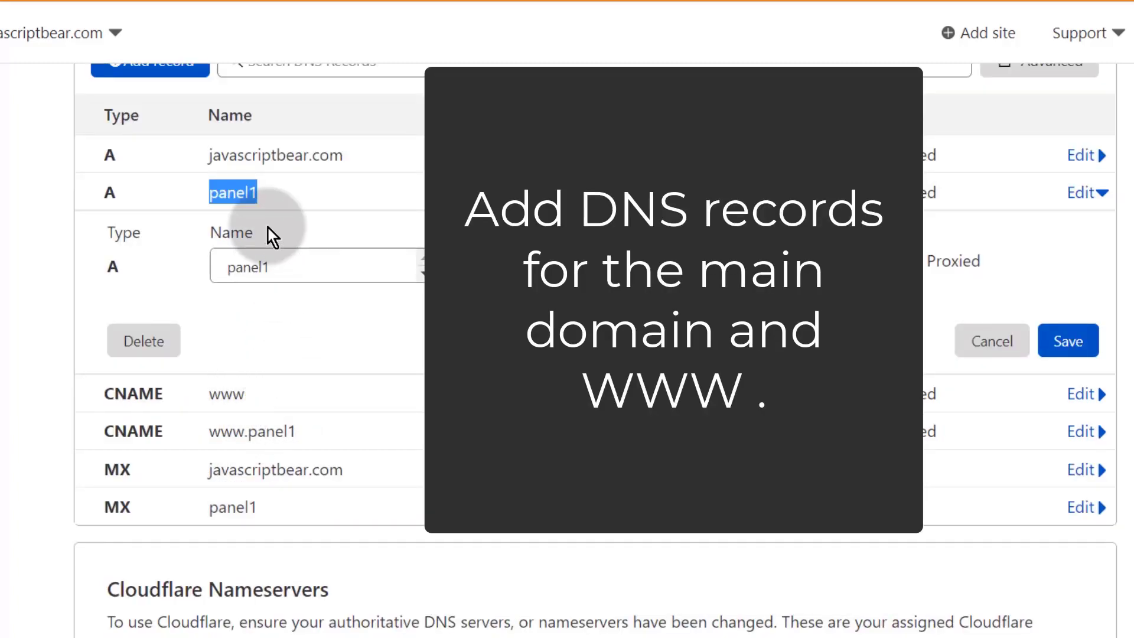
{"action": "left_click", "coordinate": [261, 156]}
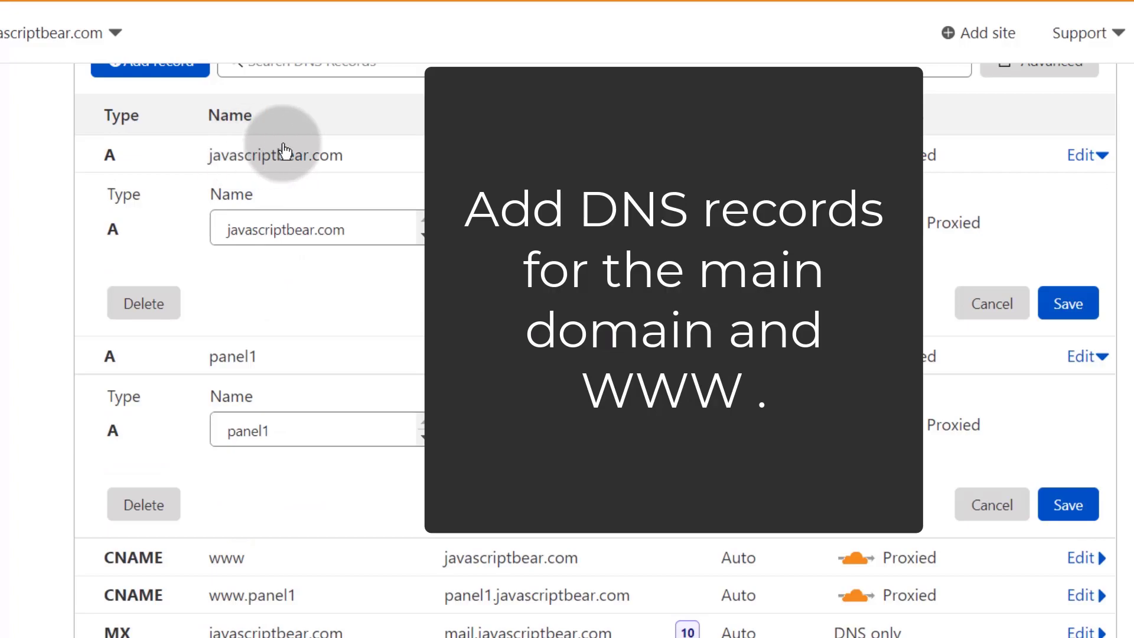
{"action": "left_click", "coordinate": [228, 565]}
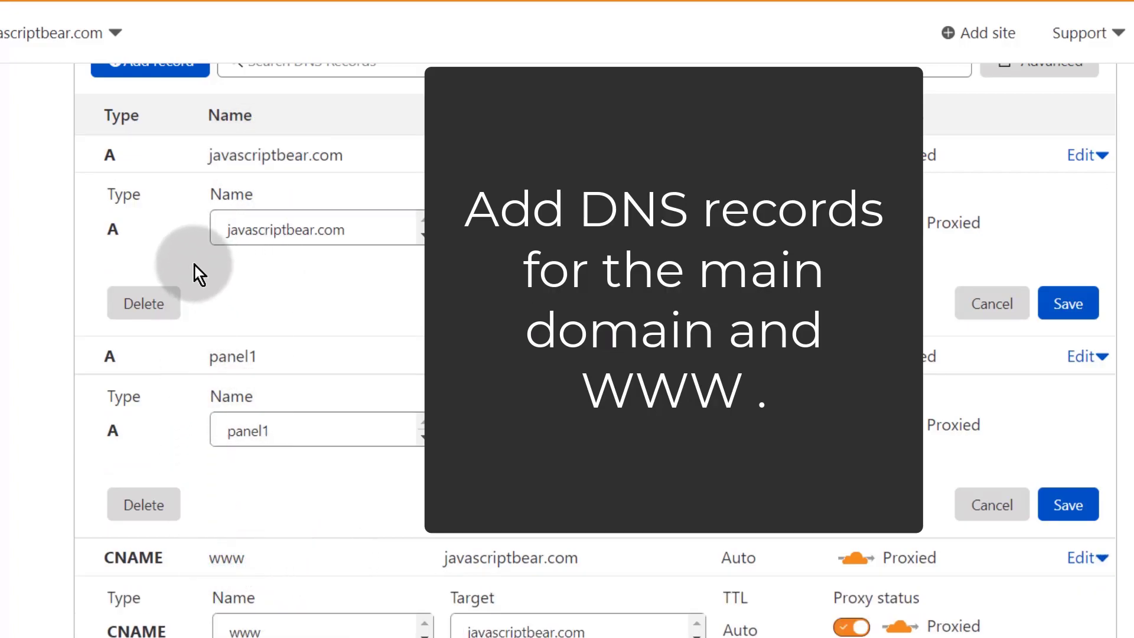
{"action": "left_click", "coordinate": [242, 359]}
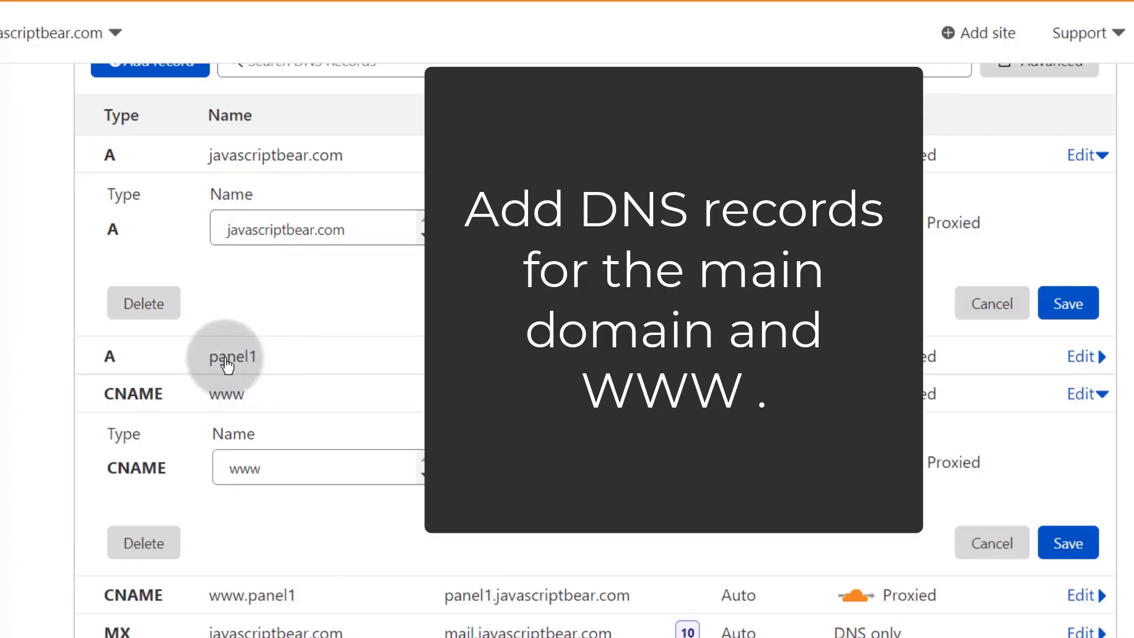
{"action": "left_click", "coordinate": [230, 596]}
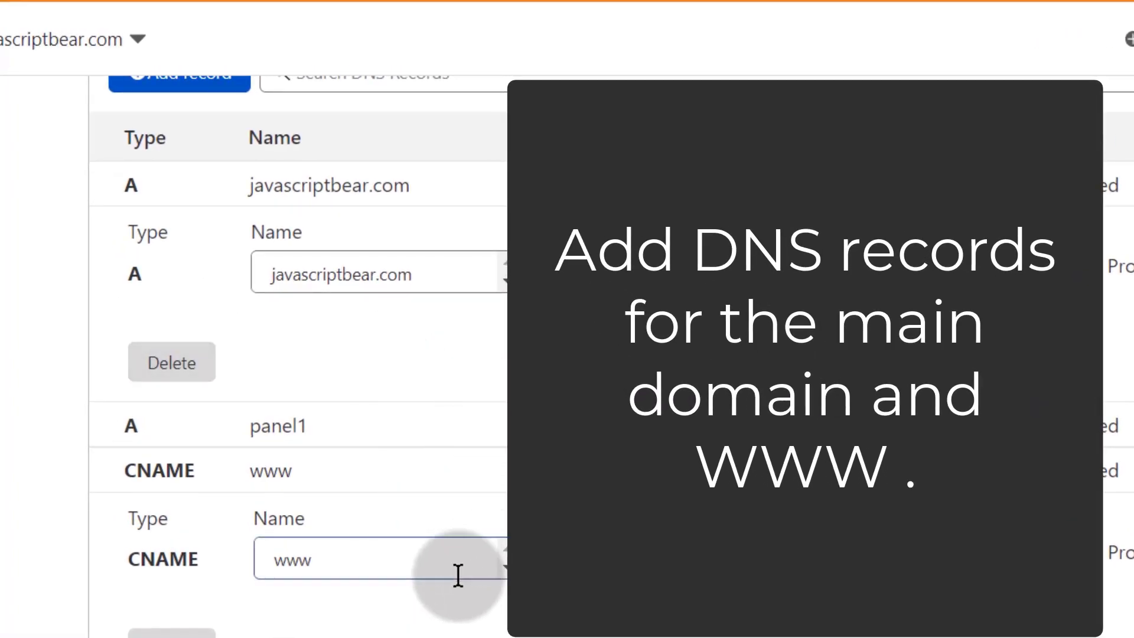
{"action": "scroll", "coordinate": [354, 585], "scroll_direction": "up", "scroll_amount": 5}
{"action": "scroll", "coordinate": [282, 632], "scroll_direction": "down", "scroll_amount": 7}
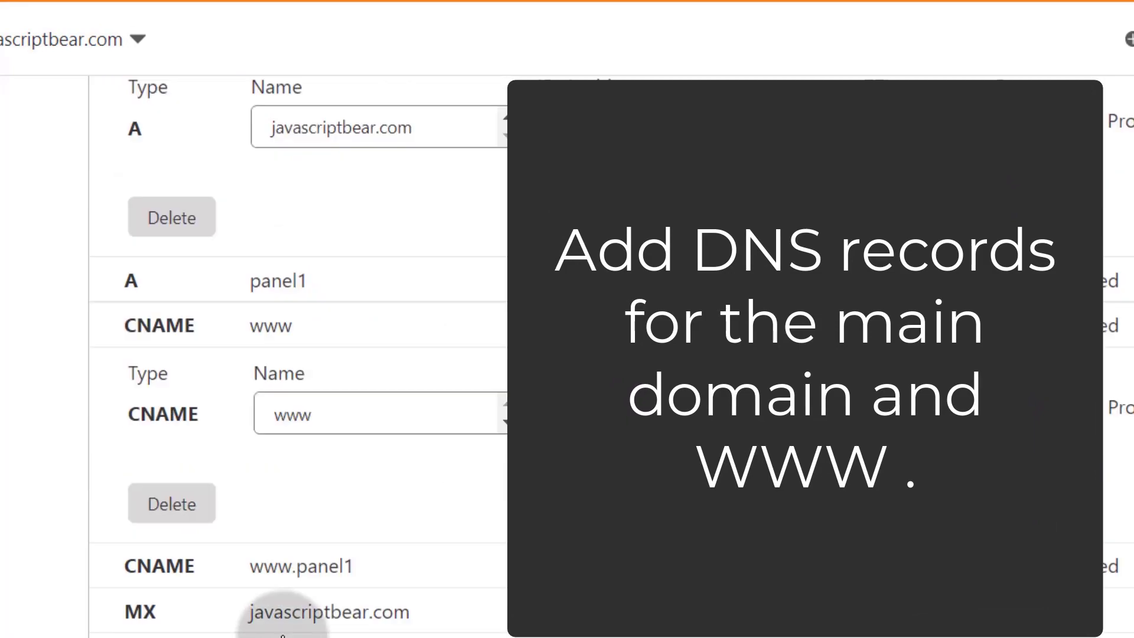
{"action": "scroll", "coordinate": [289, 629], "scroll_direction": "up", "scroll_amount": 6}
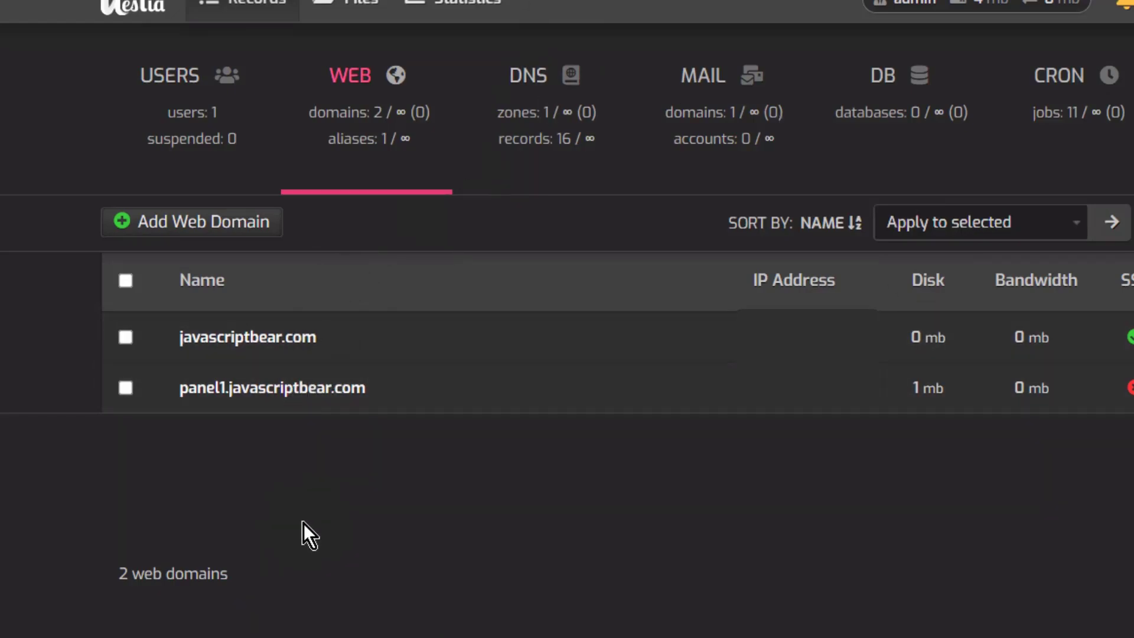
Step: In panel1.javascriptbear.com's settings, choose 'Redirect visitors to panel1.javascriptbear.com' and save
{"action": "left_click", "coordinate": [286, 390]}
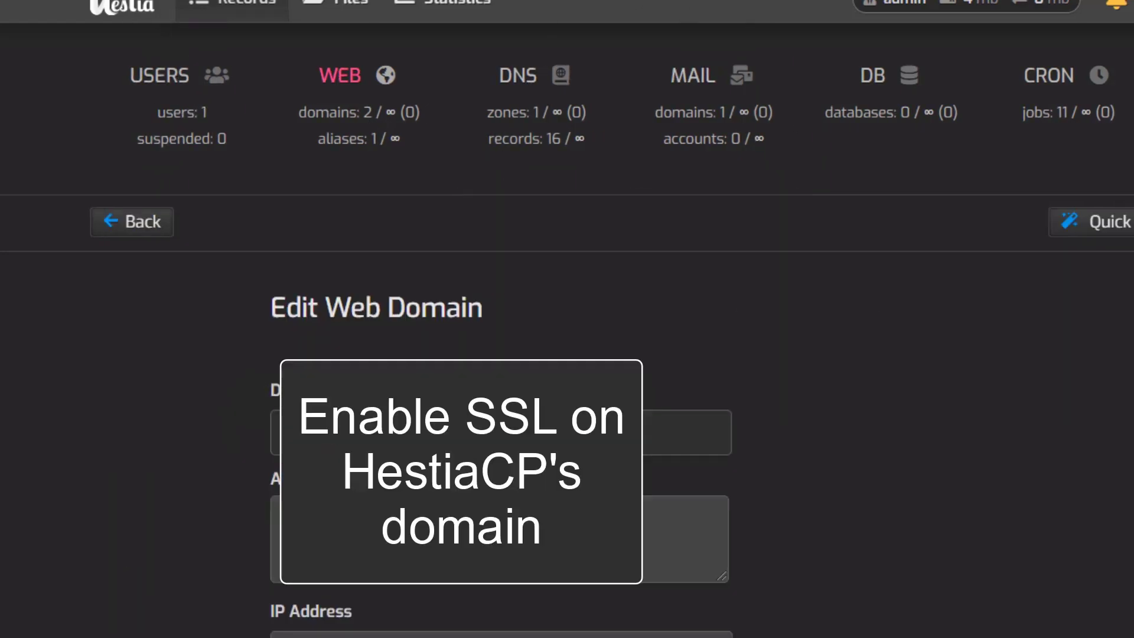
{"action": "scroll", "coordinate": [161, 555], "scroll_direction": "down", "scroll_amount": 2}
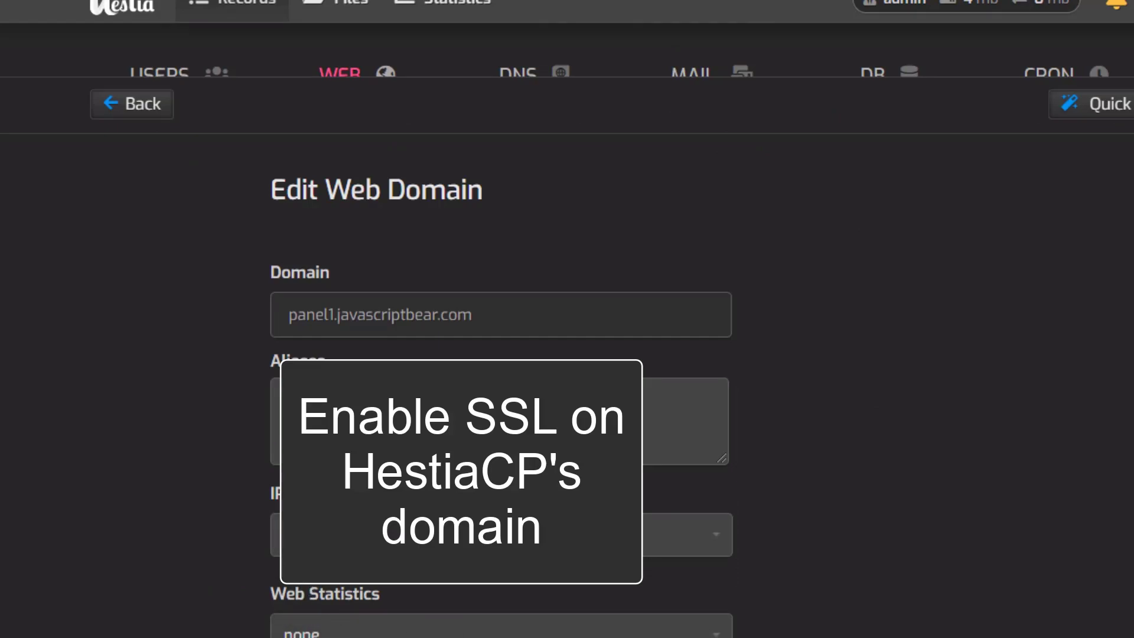
{"action": "scroll", "coordinate": [370, 333], "scroll_direction": "down", "scroll_amount": 7}
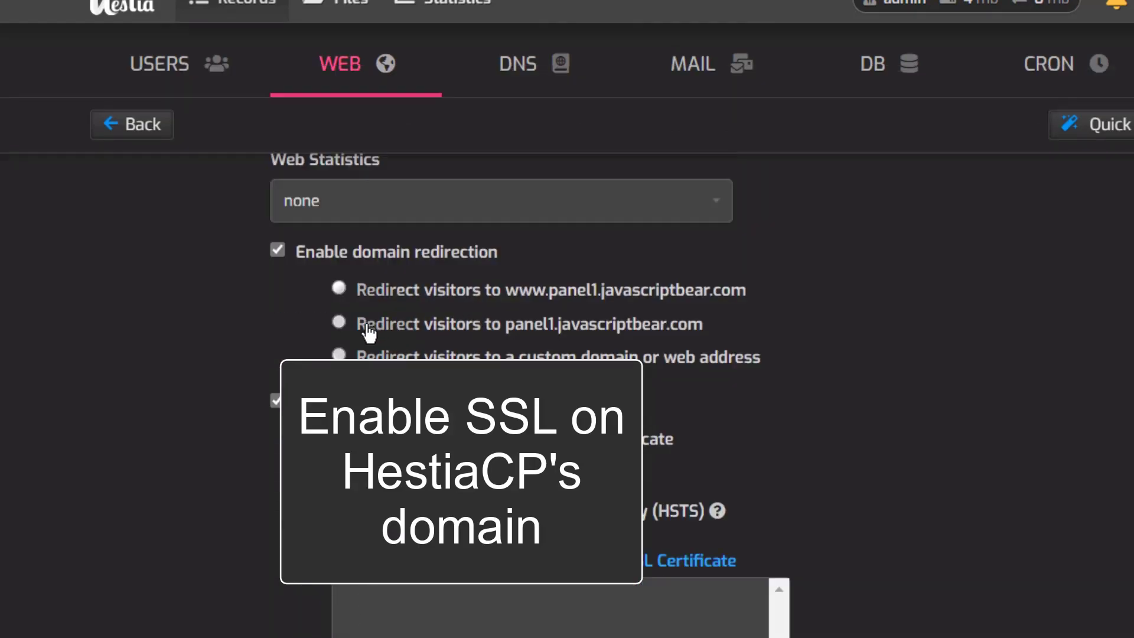
{"action": "left_click", "coordinate": [344, 324]}
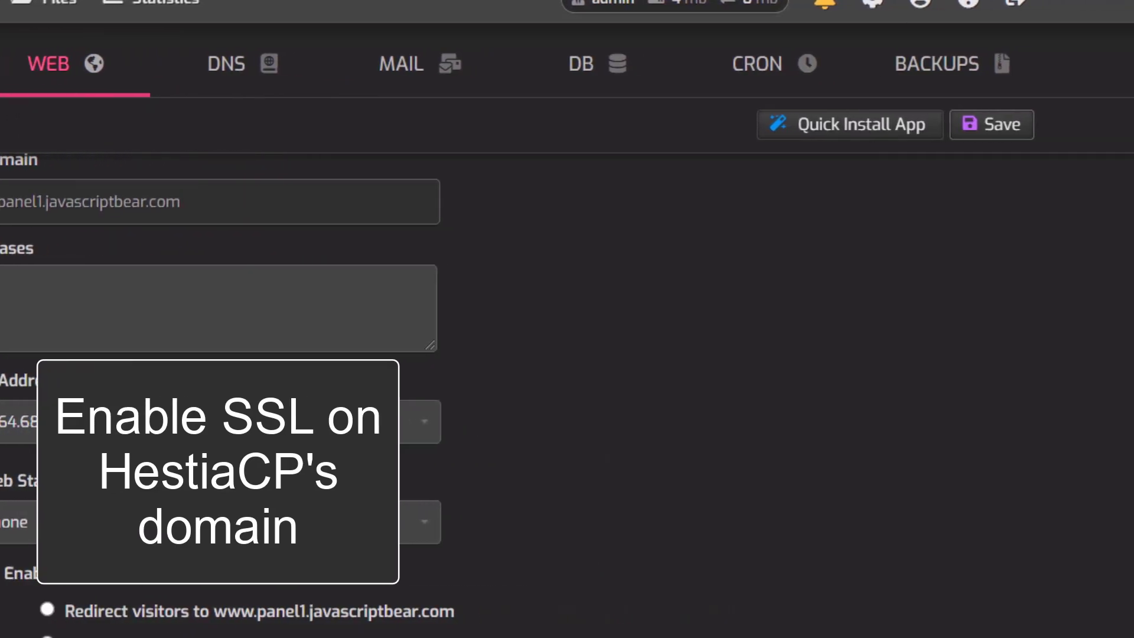
{"action": "left_click", "coordinate": [862, 131]}
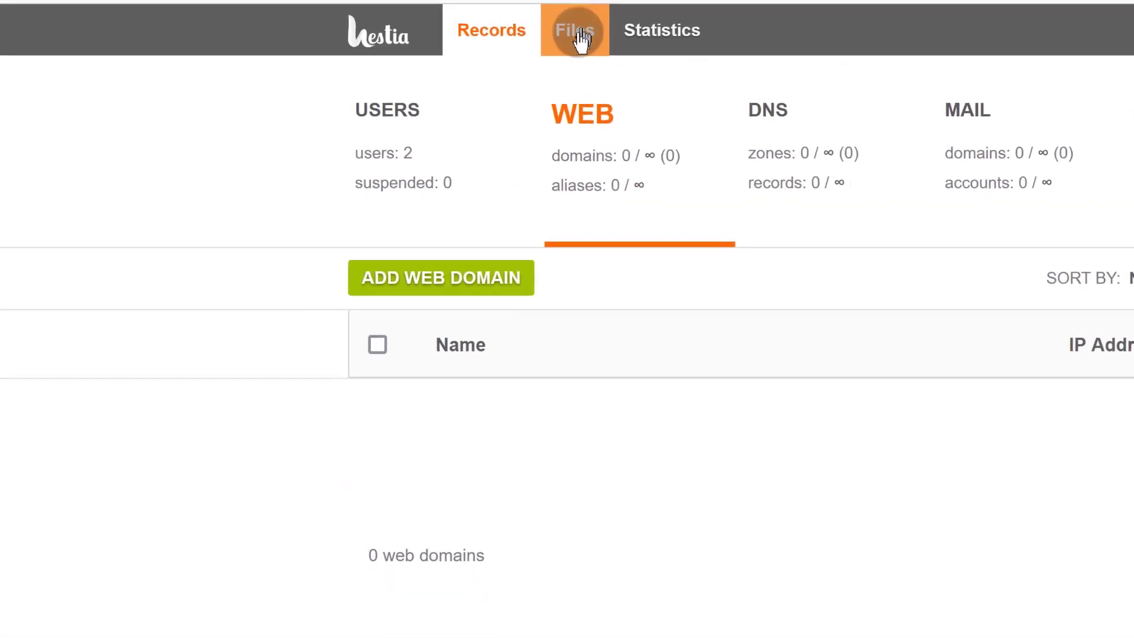
Step: Open the file manager in a new tab and enter the web folder
{"action": "right_click", "coordinate": [574, 32]}
{"action": "left_click", "coordinate": [626, 55]}
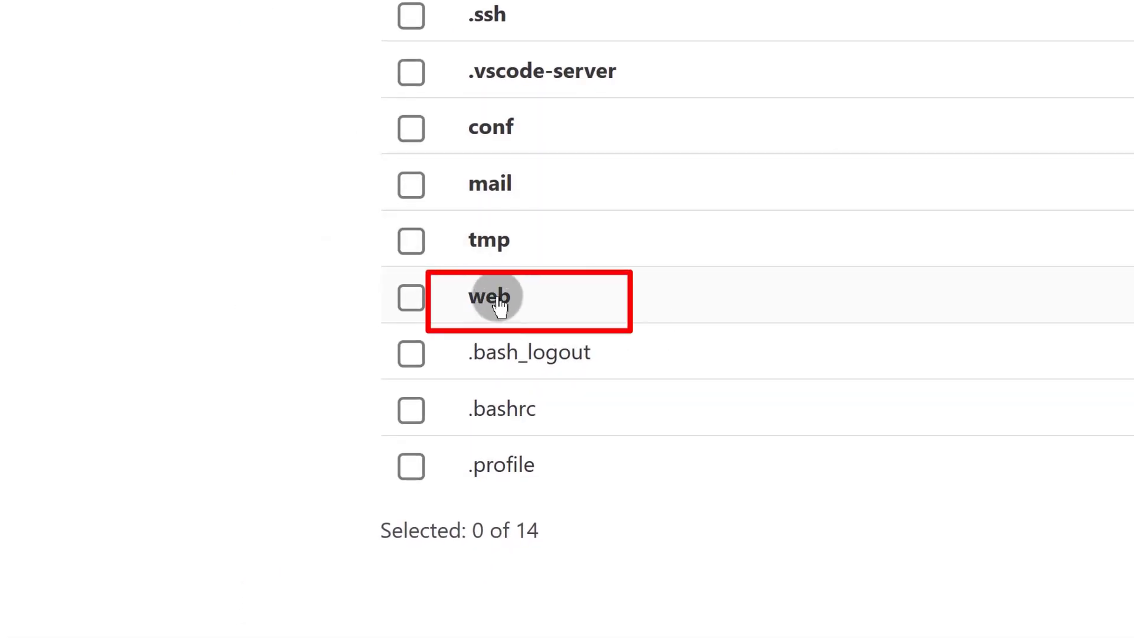
{"action": "left_click", "coordinate": [498, 298]}
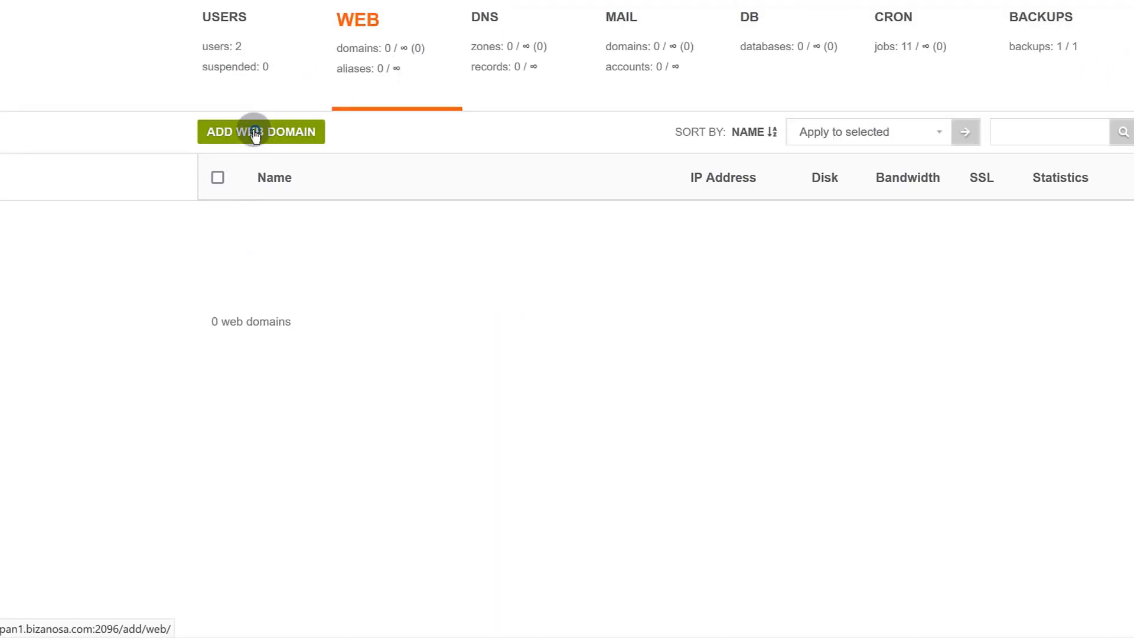
Step: Add the web domain exampleteere.com past the standard-user warning and save it
{"action": "left_click", "coordinate": [254, 136]}
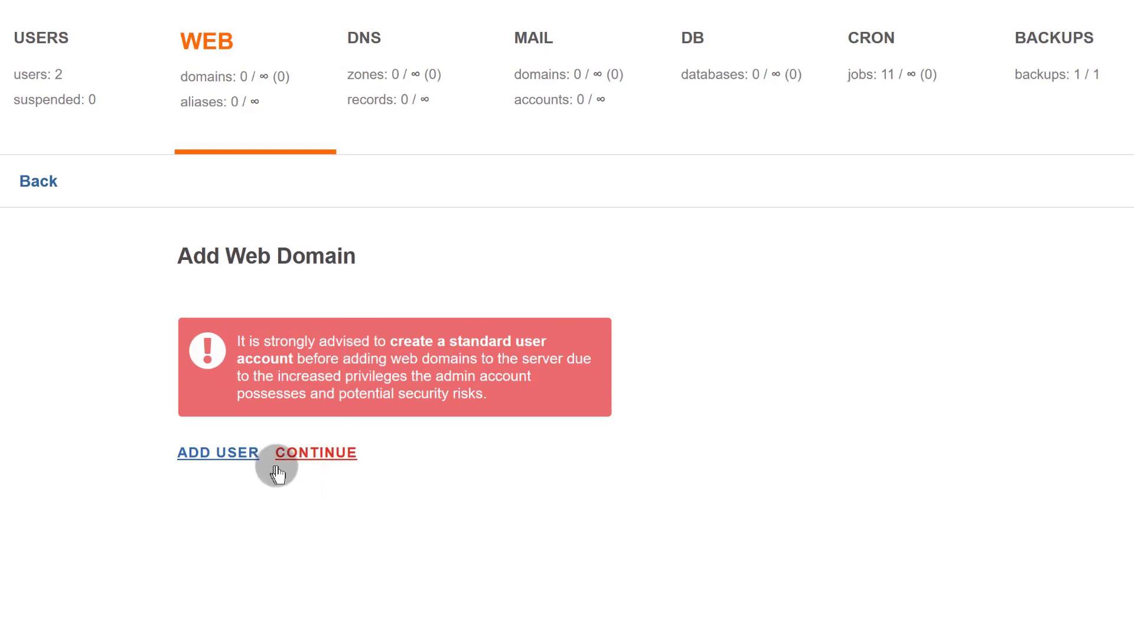
{"action": "left_click", "coordinate": [322, 457]}
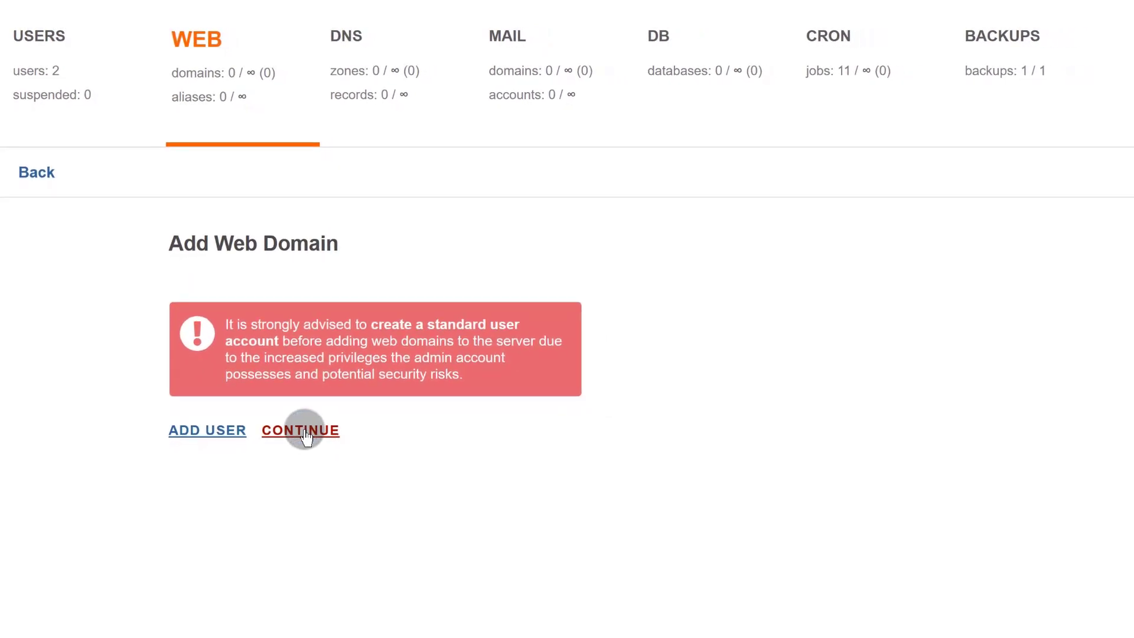
{"action": "left_click", "coordinate": [206, 346]}
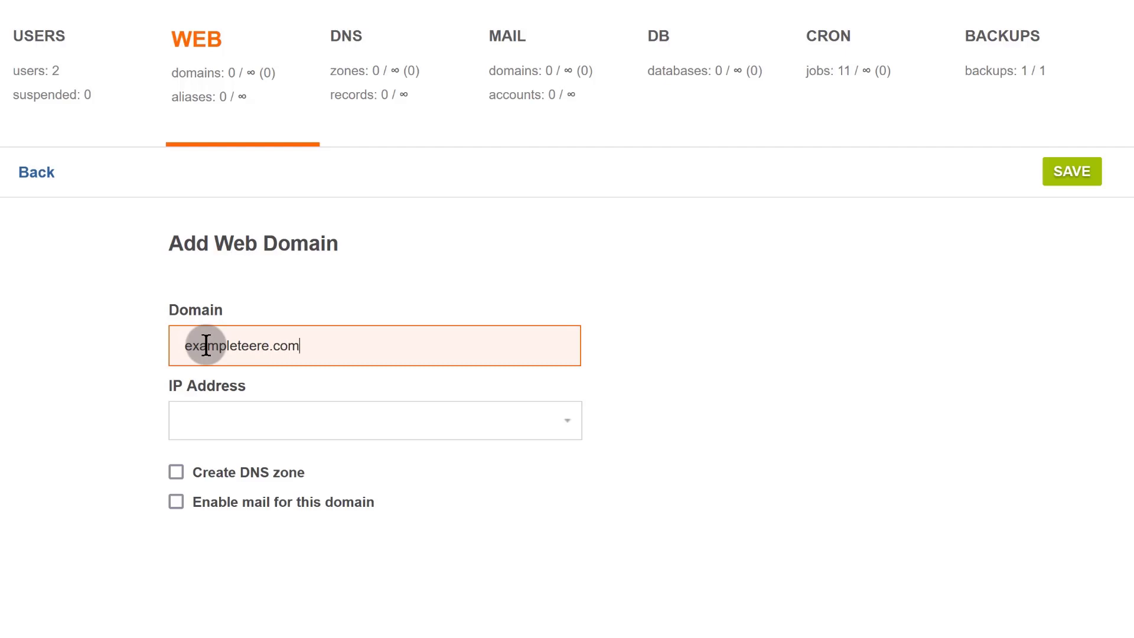
{"action": "left_click", "coordinate": [1053, 167]}
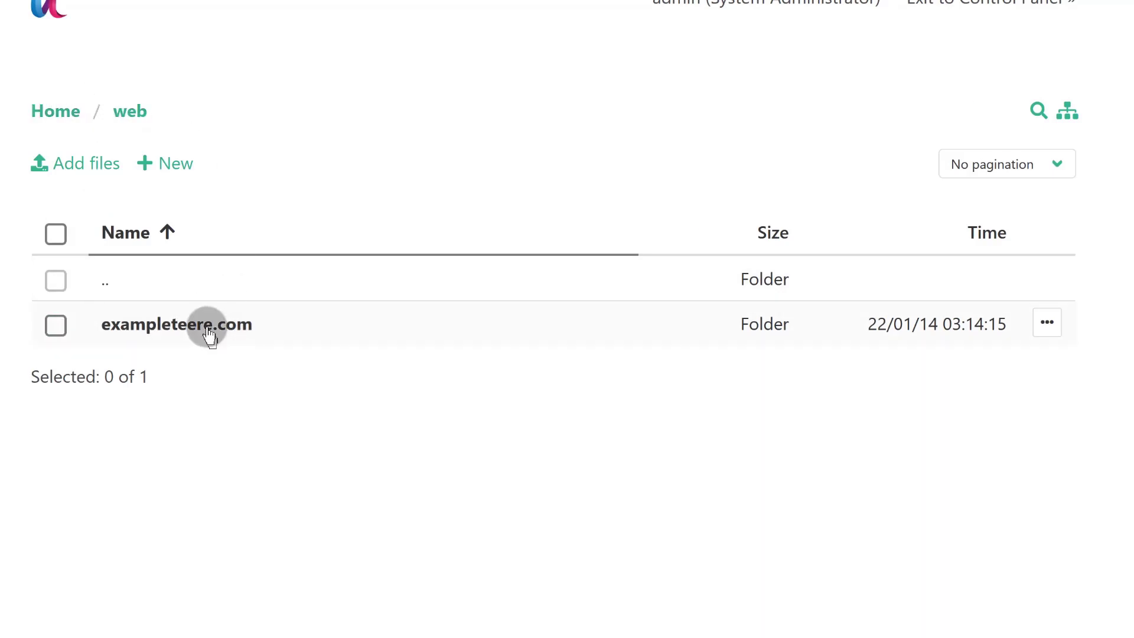
Step: Open exampleteere.com/public_html/index.html in the code editor, look through it, and close it
{"action": "left_click", "coordinate": [171, 323]}
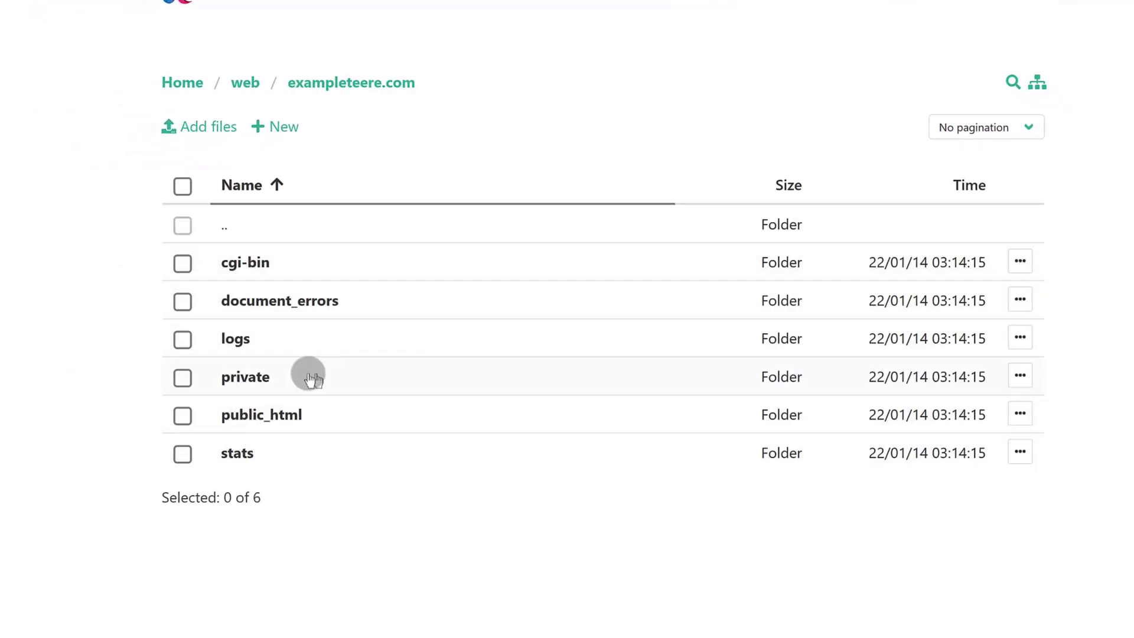
{"action": "left_click", "coordinate": [249, 414]}
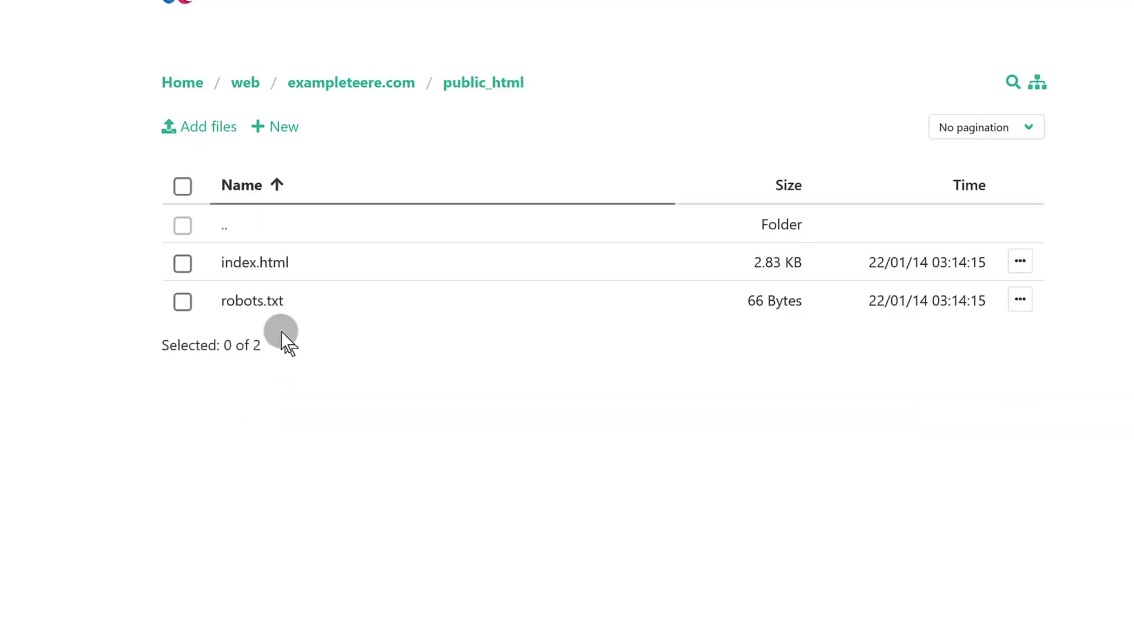
{"action": "left_click", "coordinate": [251, 264]}
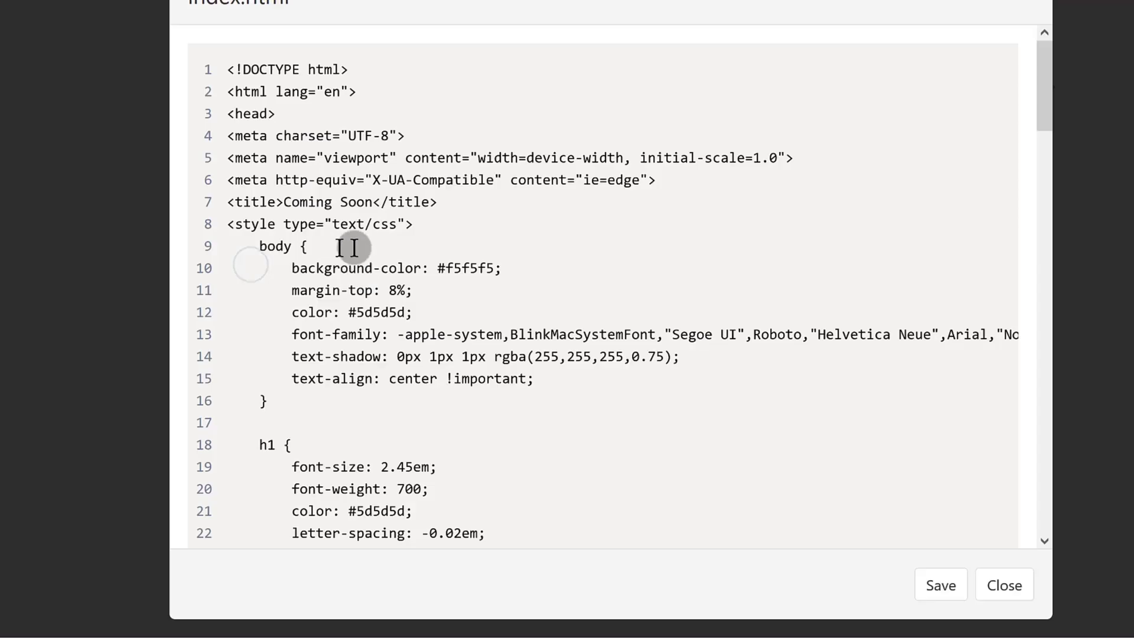
{"action": "scroll", "coordinate": [473, 292], "scroll_direction": "down", "scroll_amount": 2}
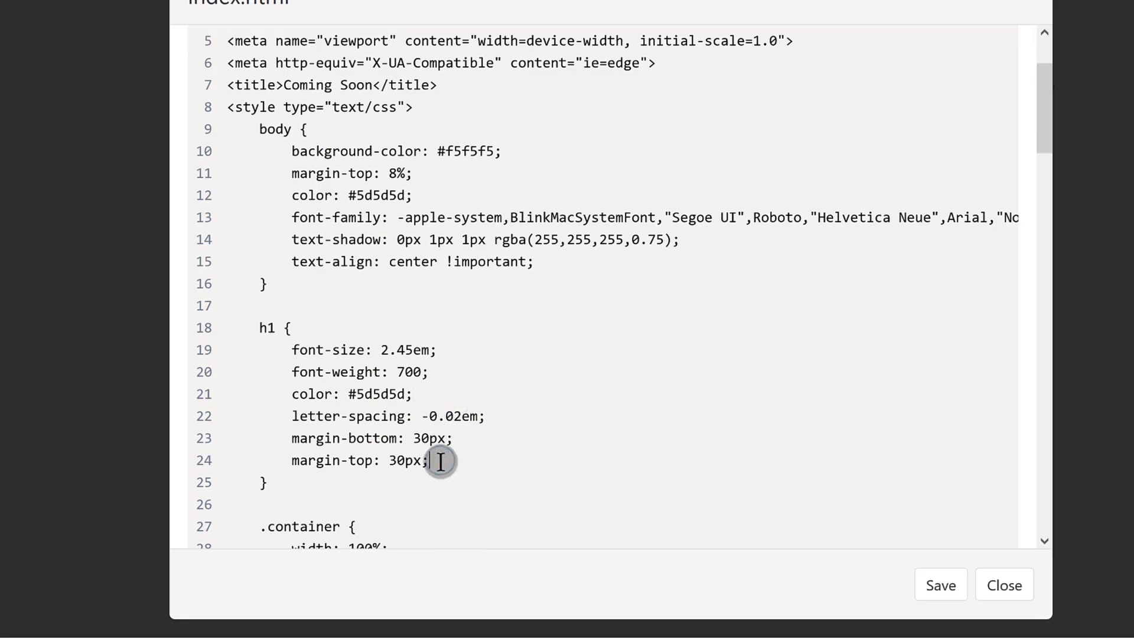
{"action": "scroll", "coordinate": [440, 460], "scroll_direction": "up", "scroll_amount": 2}
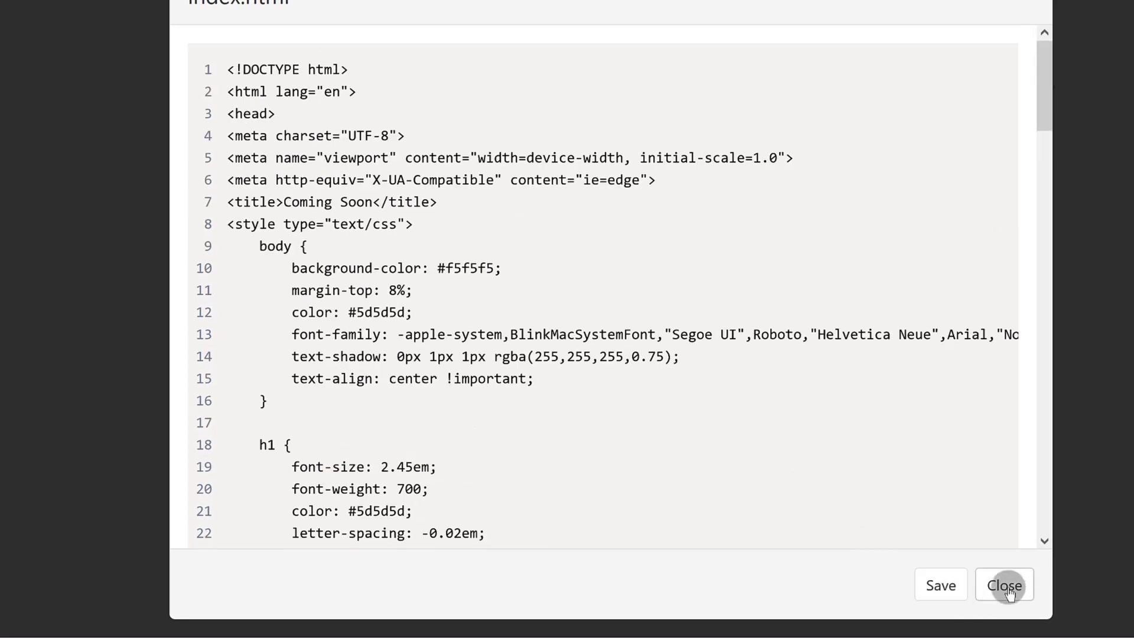
{"action": "scroll", "coordinate": [449, 478], "scroll_direction": "down", "scroll_amount": 5}
{"action": "left_click", "coordinate": [420, 425]}
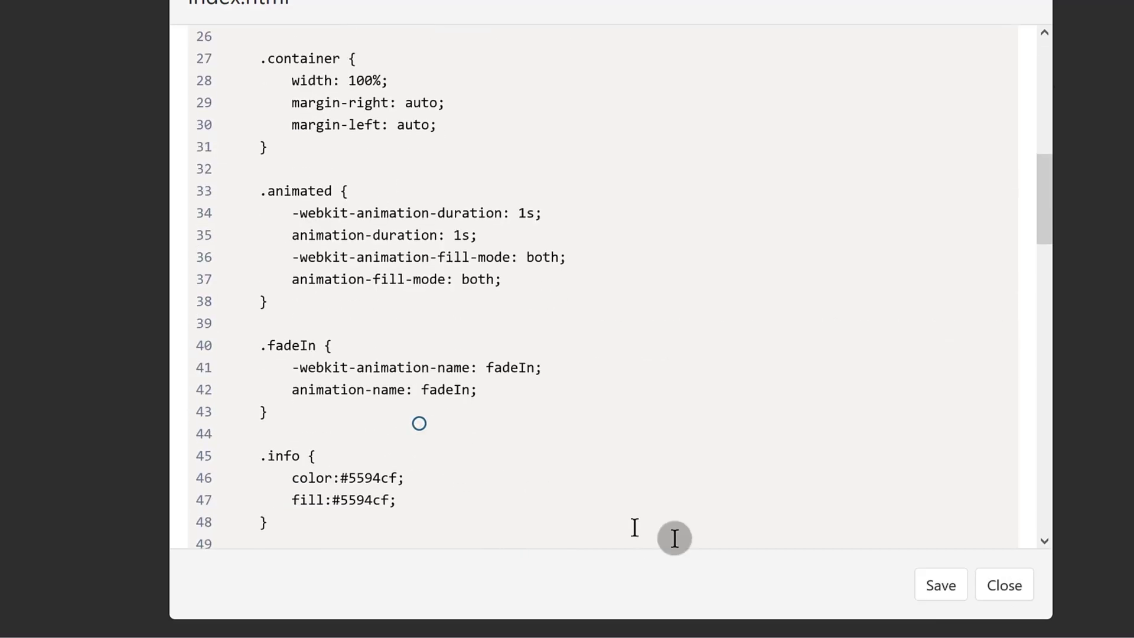
{"action": "left_click", "coordinate": [1004, 586]}
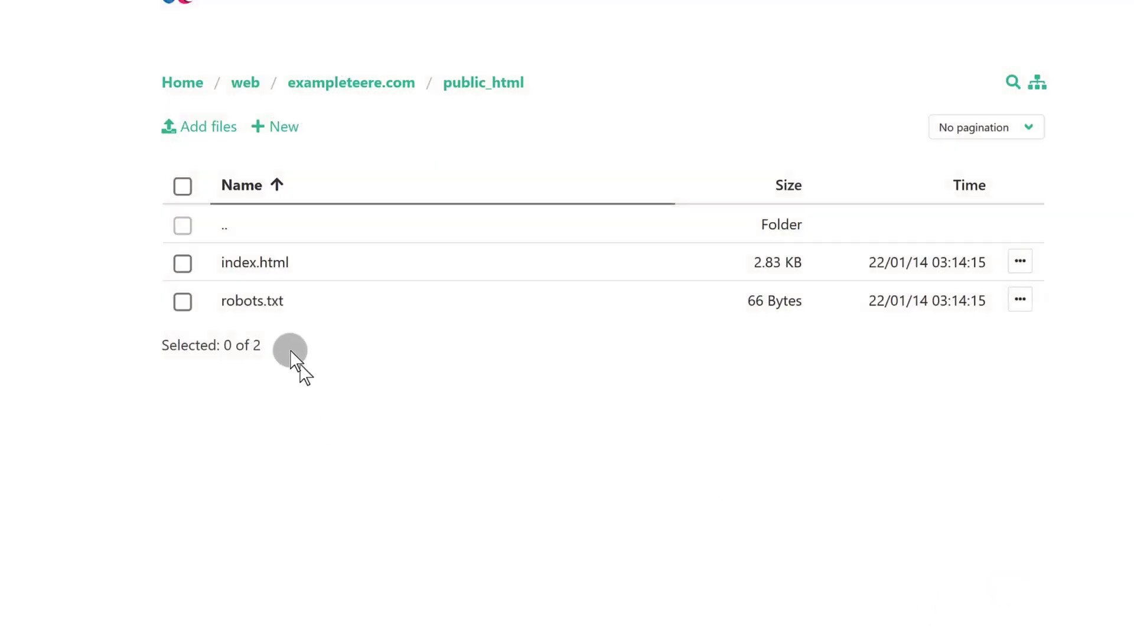
Step: Create an empty helper.php in public_html, then select all three files
{"action": "left_click", "coordinate": [274, 131]}
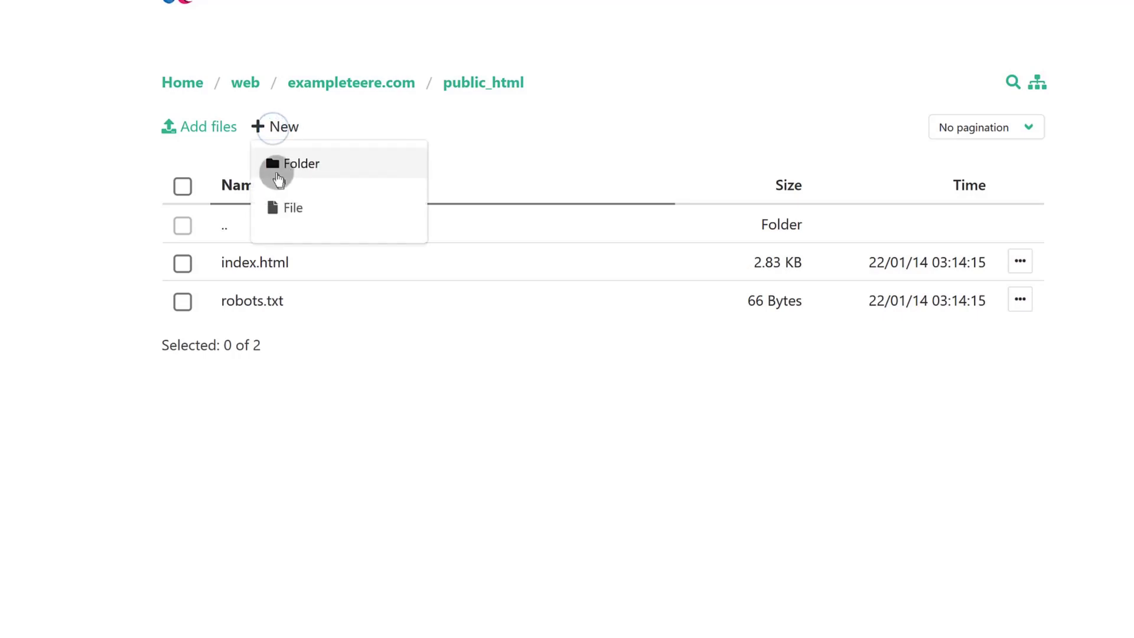
{"action": "left_click", "coordinate": [298, 206]}
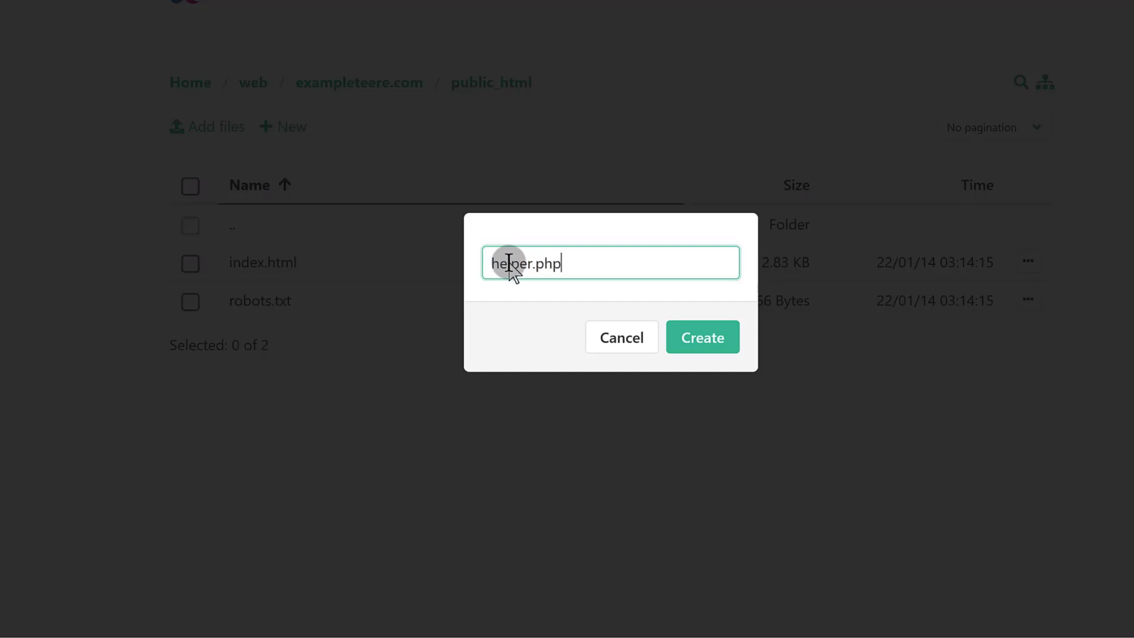
{"action": "key", "text": "Return"}
{"action": "left_click", "coordinate": [253, 262]}
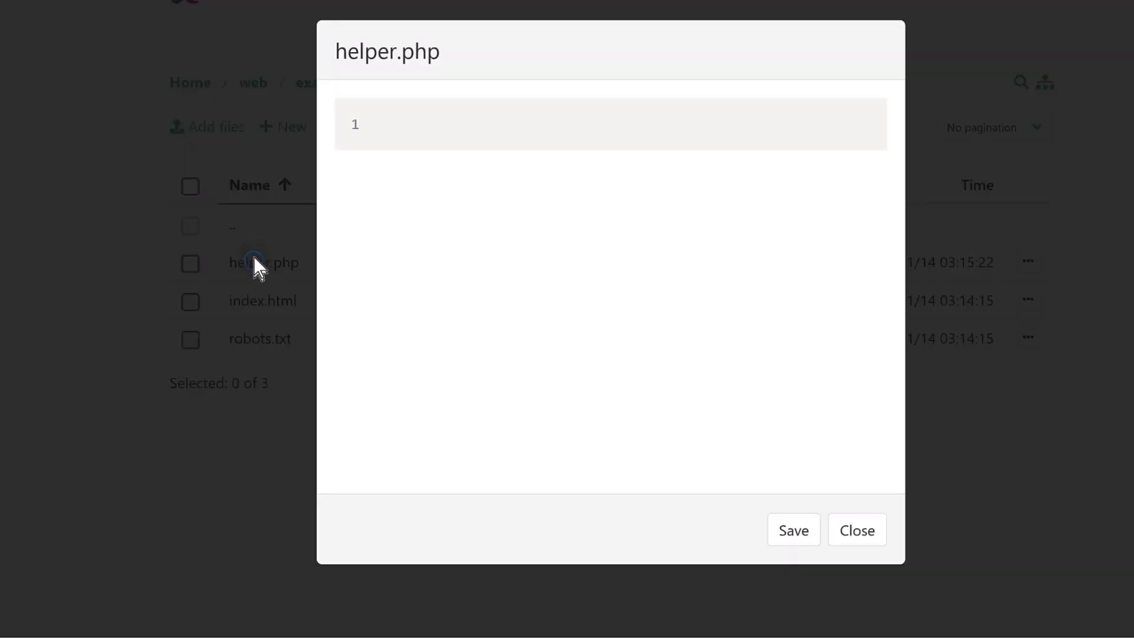
{"action": "left_click", "coordinate": [400, 121]}
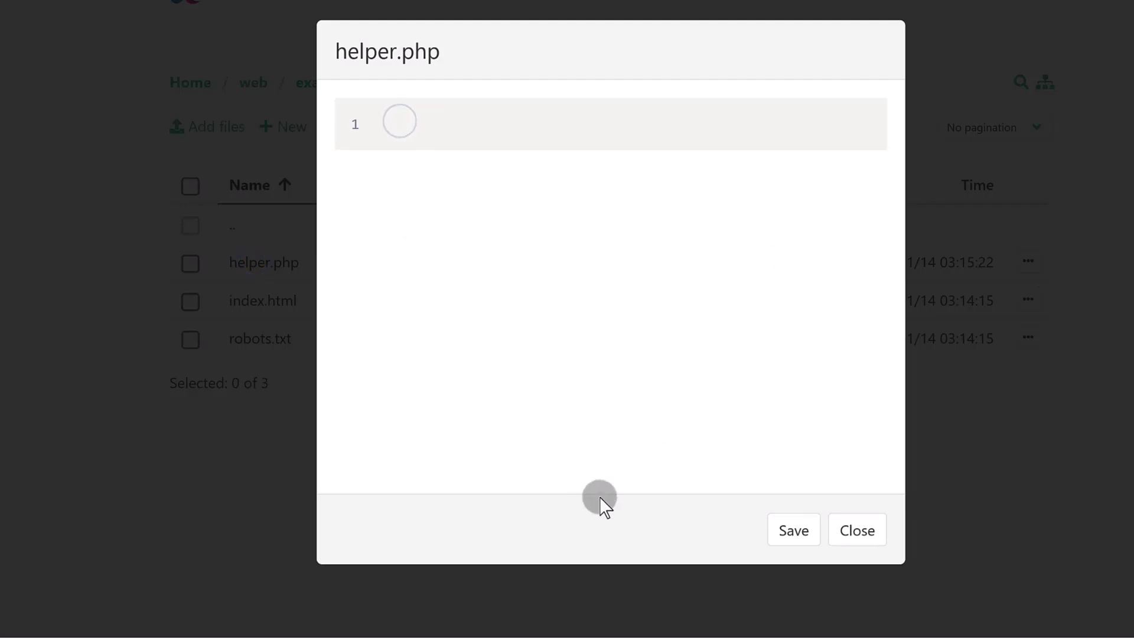
{"action": "left_click", "coordinate": [857, 530]}
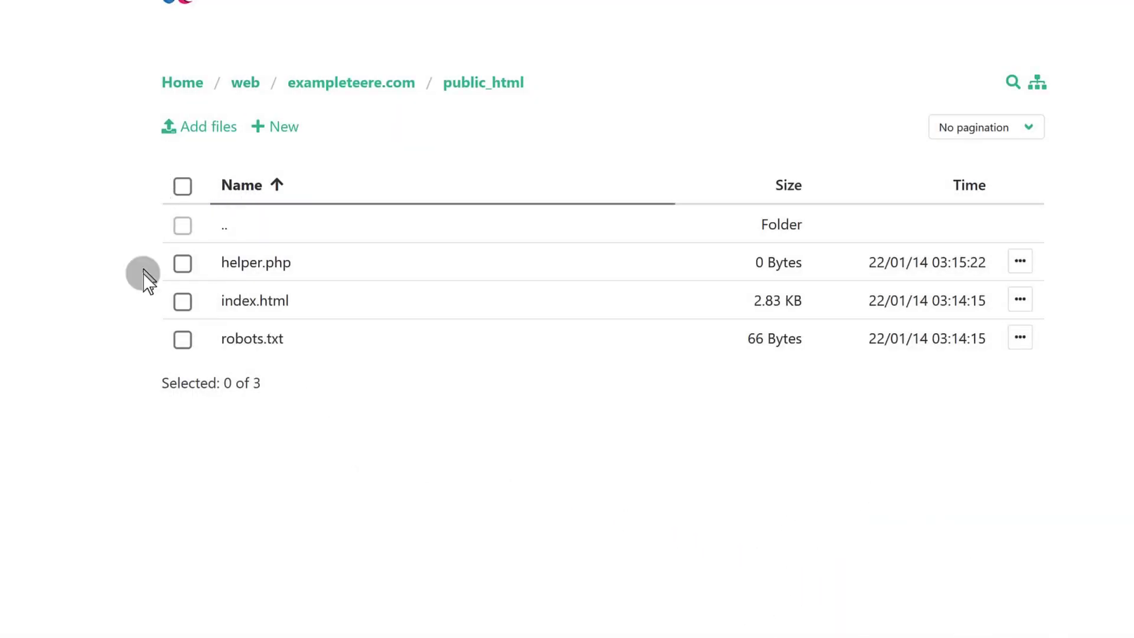
{"action": "left_click", "coordinate": [183, 263]}
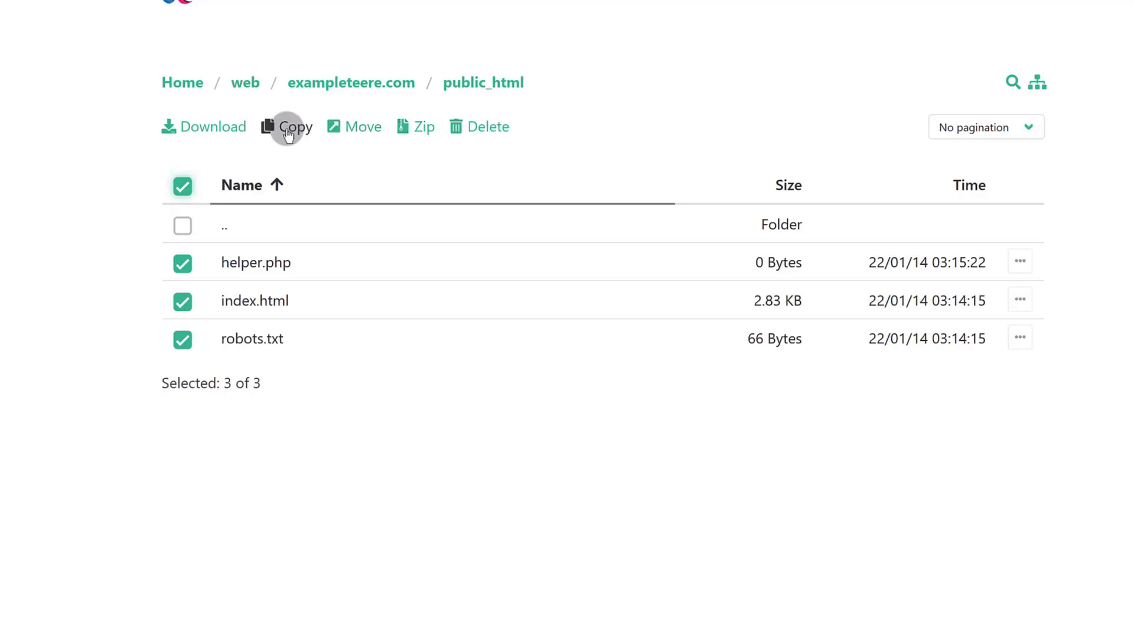
Step: Zip the selected files into archive.zip and select the new archive
{"action": "left_click", "coordinate": [419, 136]}
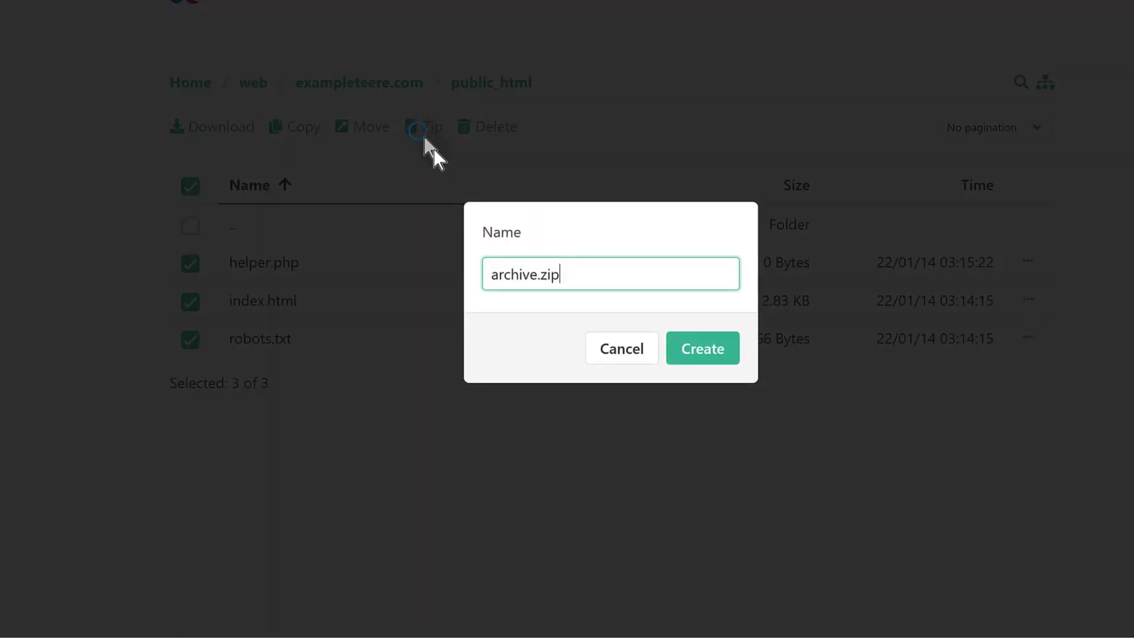
{"action": "left_click", "coordinate": [694, 350]}
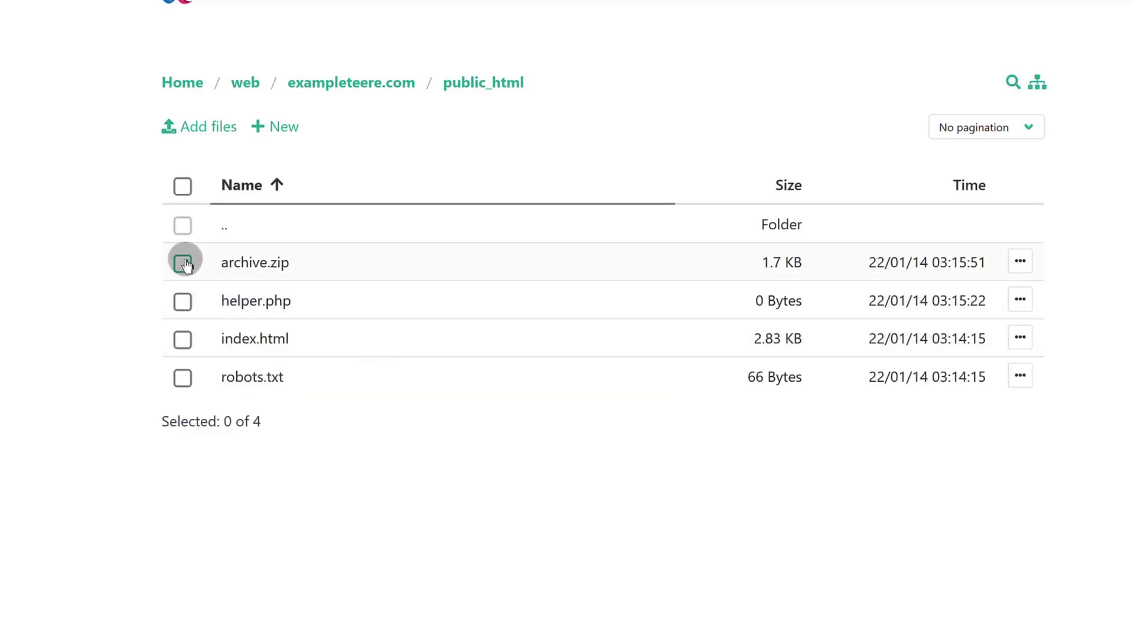
{"action": "left_click", "coordinate": [183, 264]}
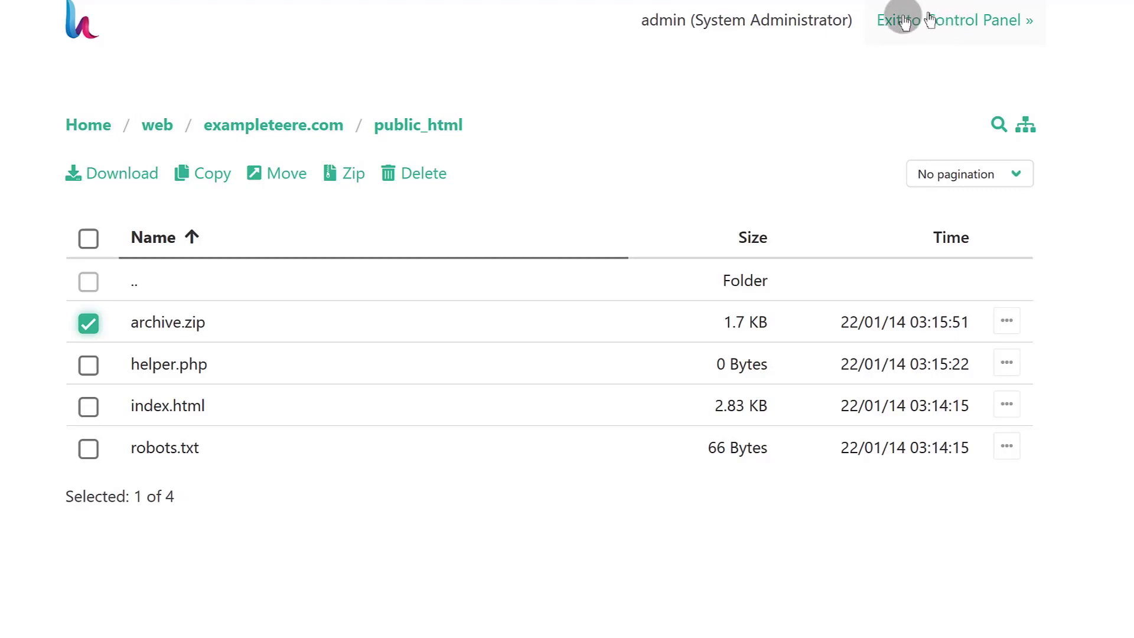
{"action": "left_click", "coordinate": [89, 323]}
{"action": "left_click", "coordinate": [88, 365]}
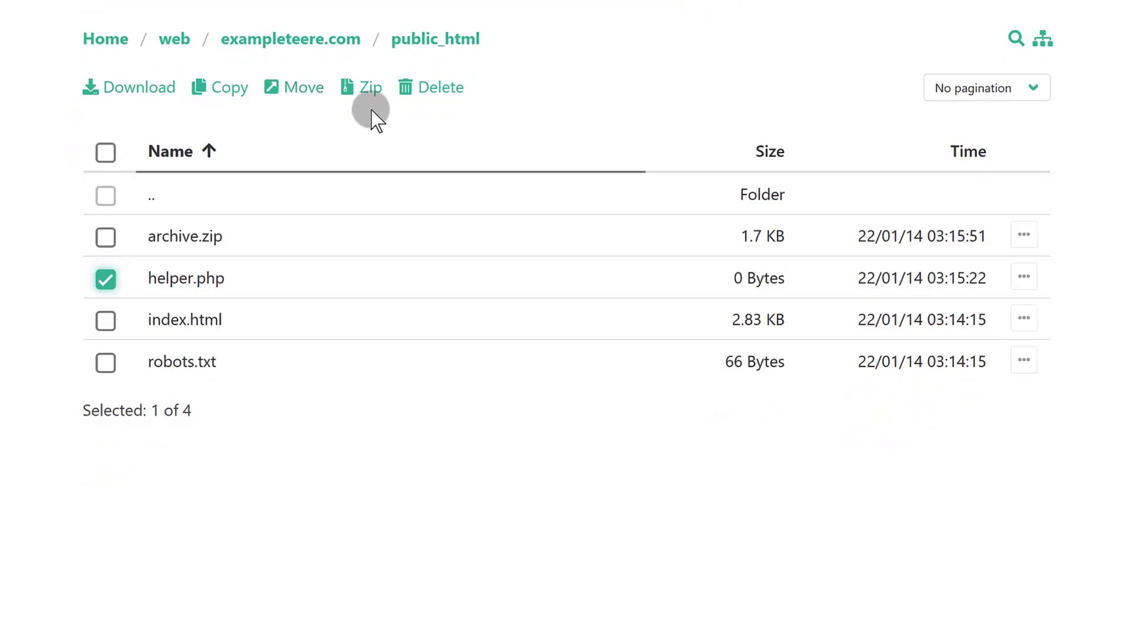
{"action": "key", "text": "F5"}
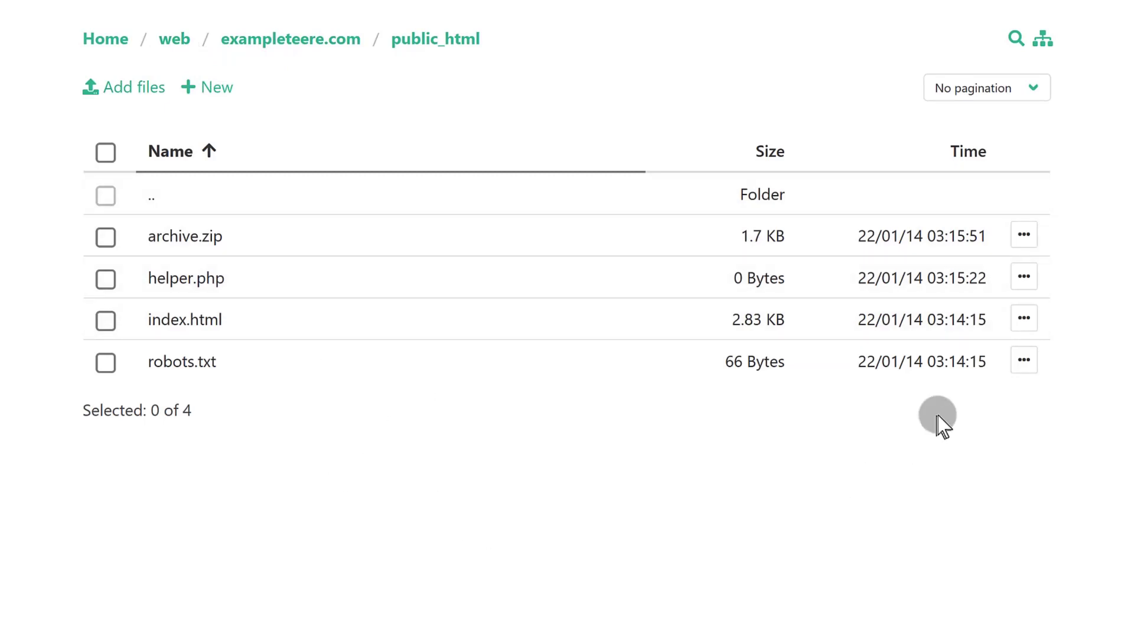
{"action": "left_click", "coordinate": [1023, 234]}
{"action": "left_click", "coordinate": [726, 442]}
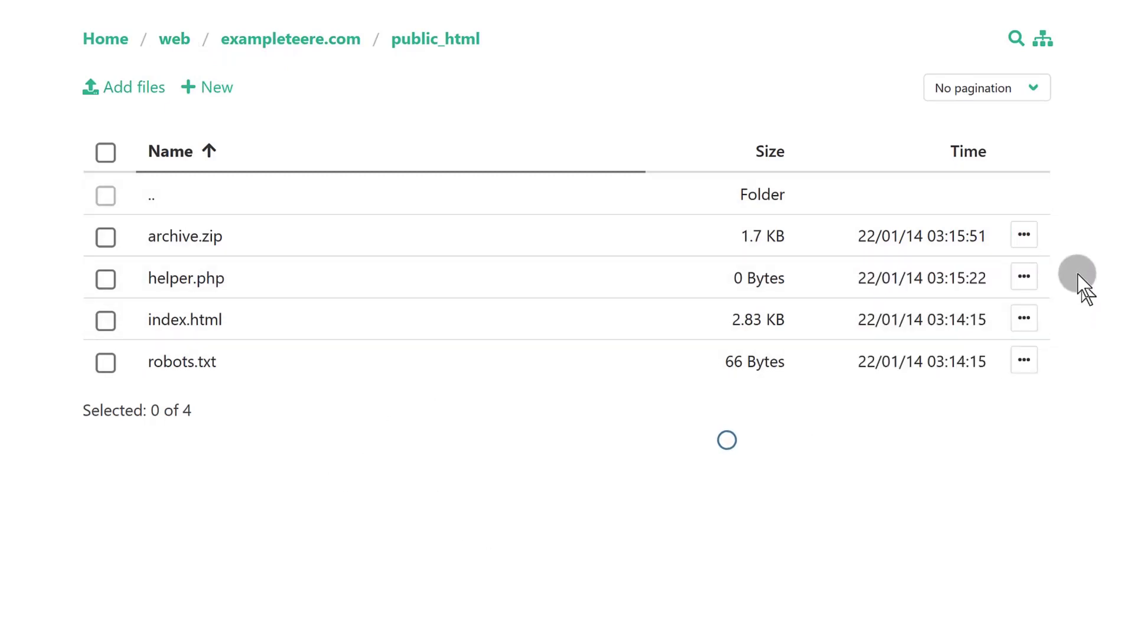
{"action": "left_click", "coordinate": [1023, 235]}
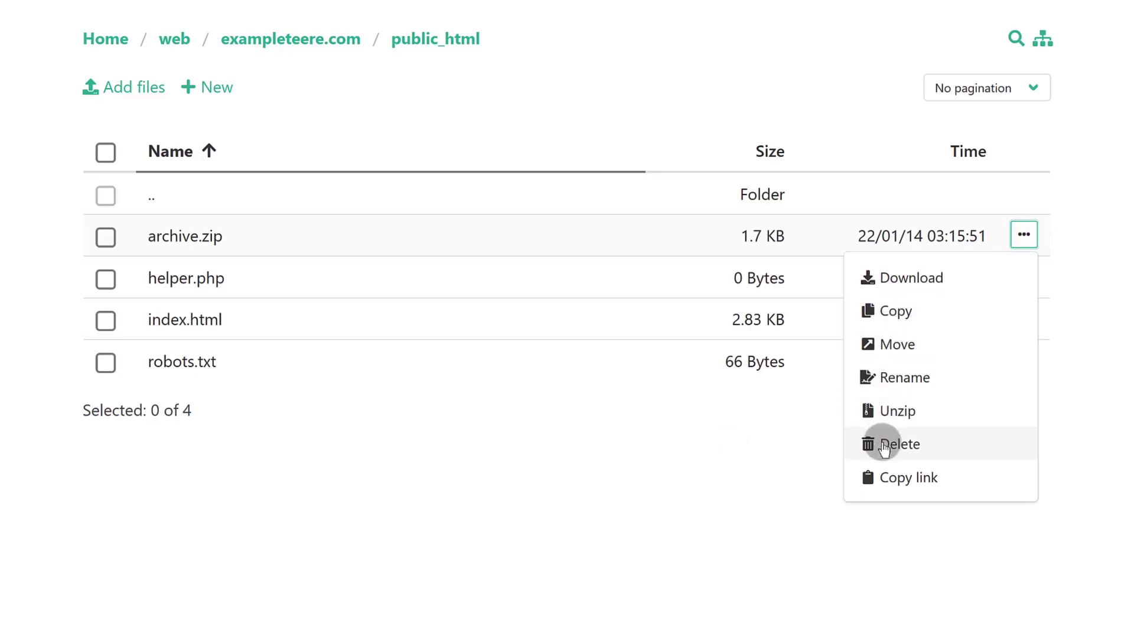
{"action": "left_click", "coordinate": [512, 533]}
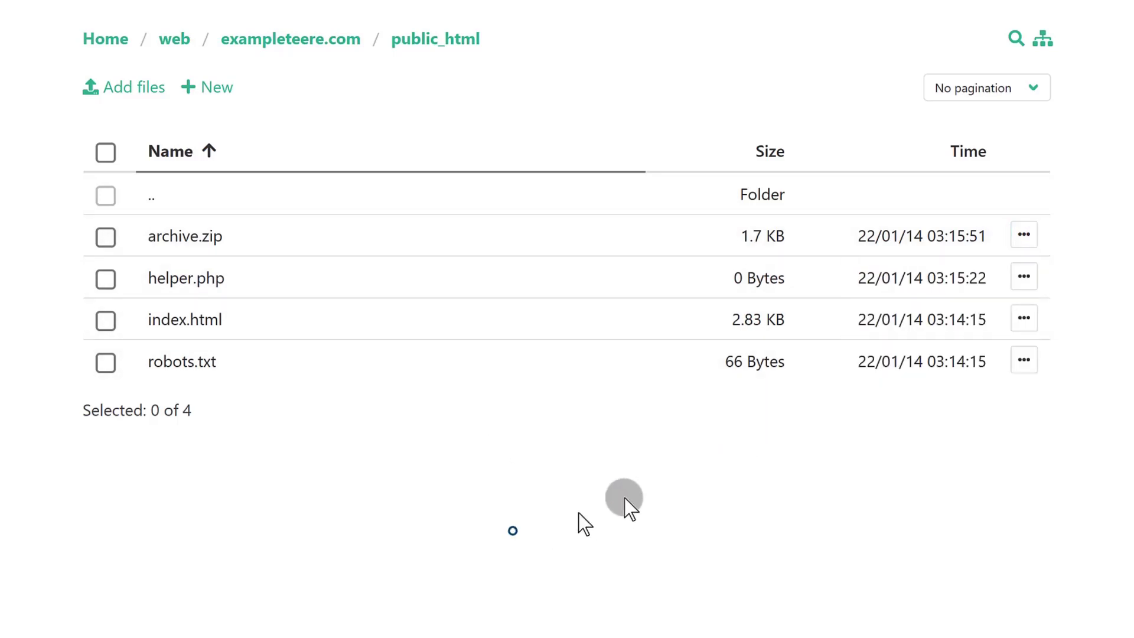
{"action": "left_click", "coordinate": [1022, 321]}
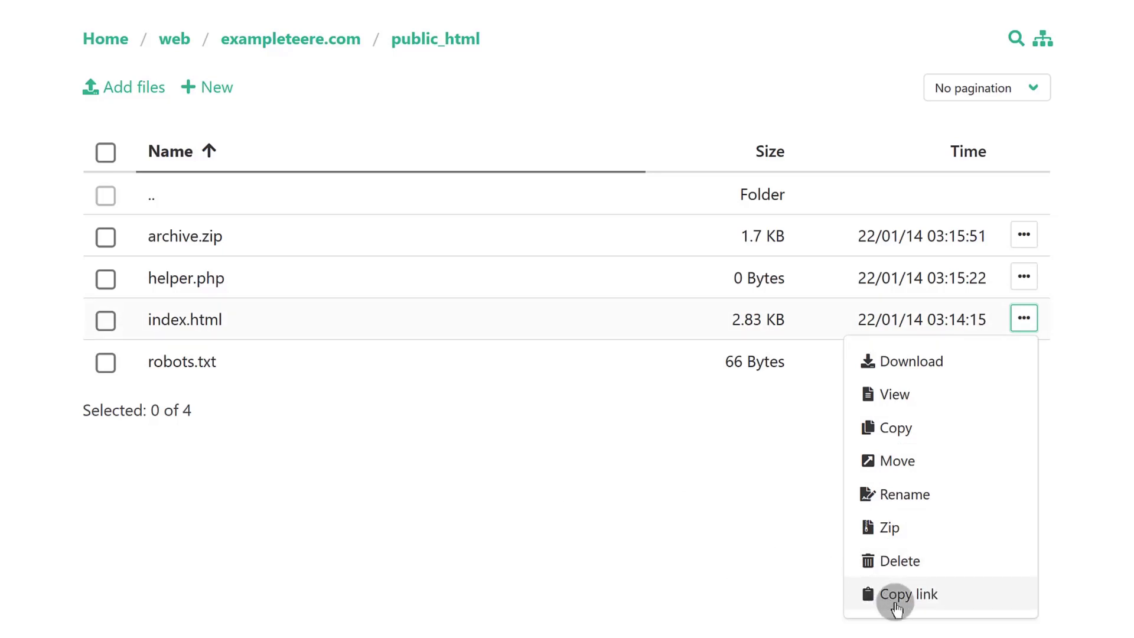
{"action": "left_click", "coordinate": [893, 601]}
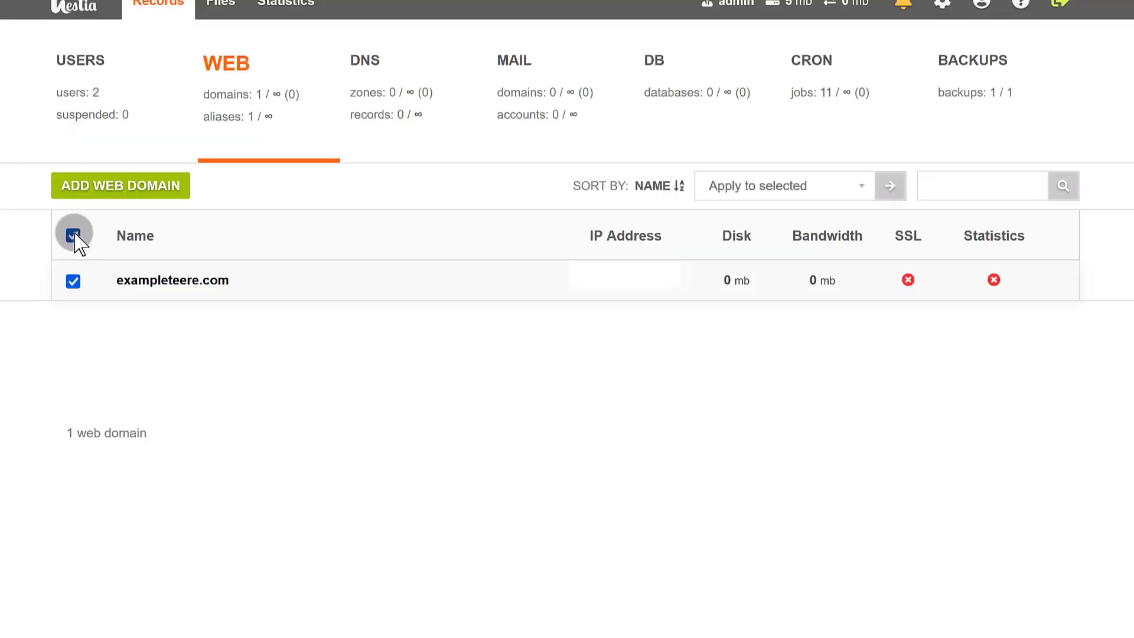
Step: Return to the web domains list and bulk-delete the exampleteere.com domain
{"action": "left_click", "coordinate": [72, 236]}
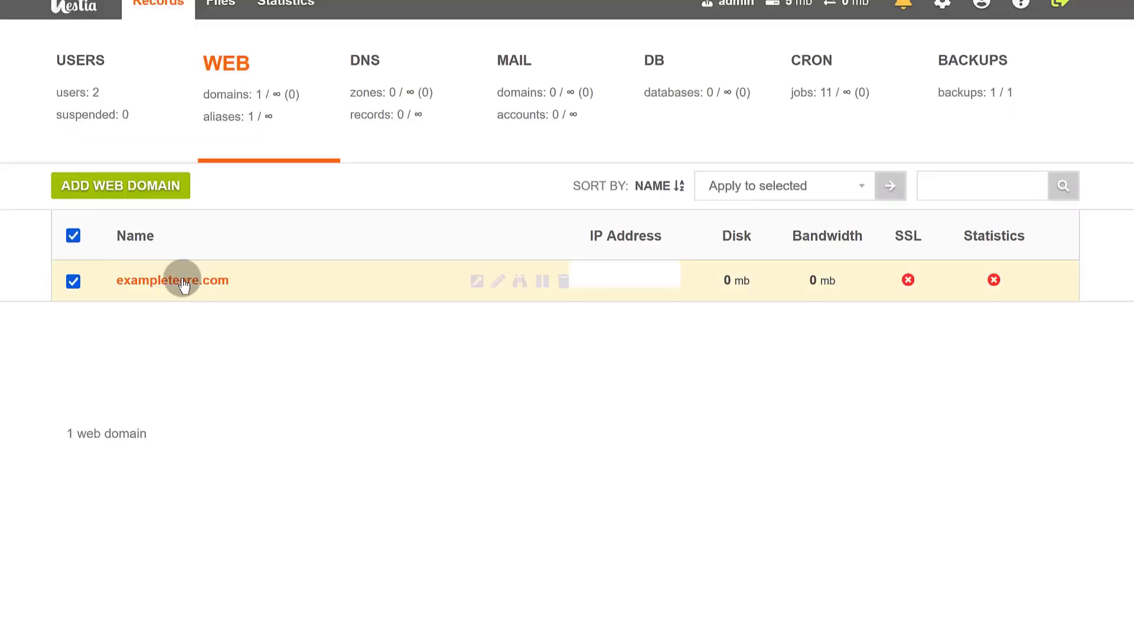
{"action": "left_click", "coordinate": [831, 185]}
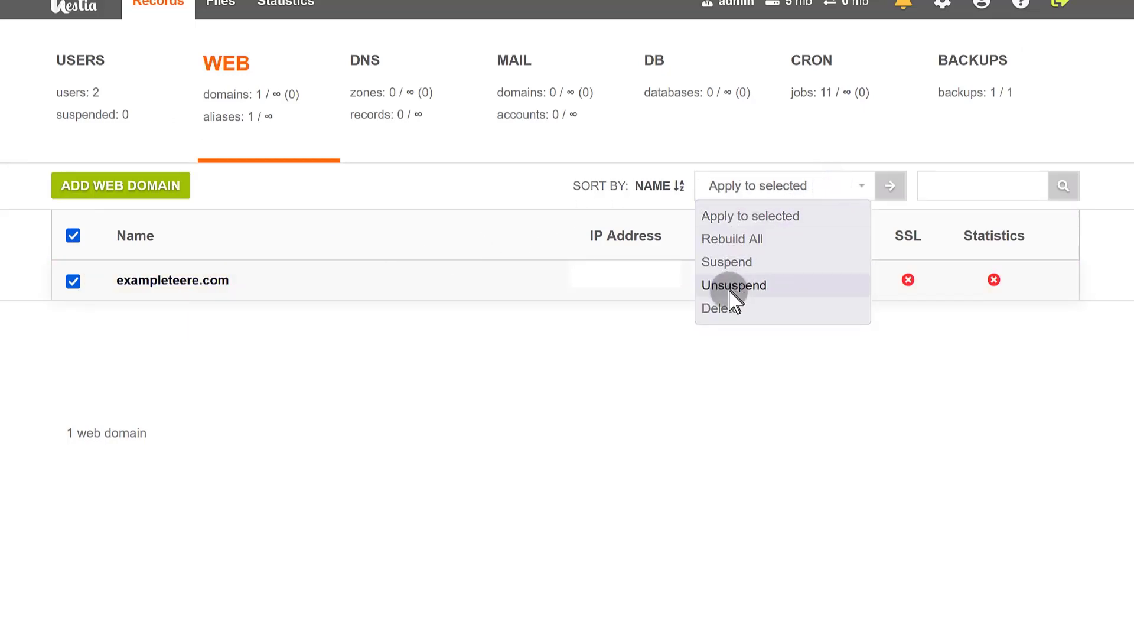
{"action": "left_click", "coordinate": [723, 309]}
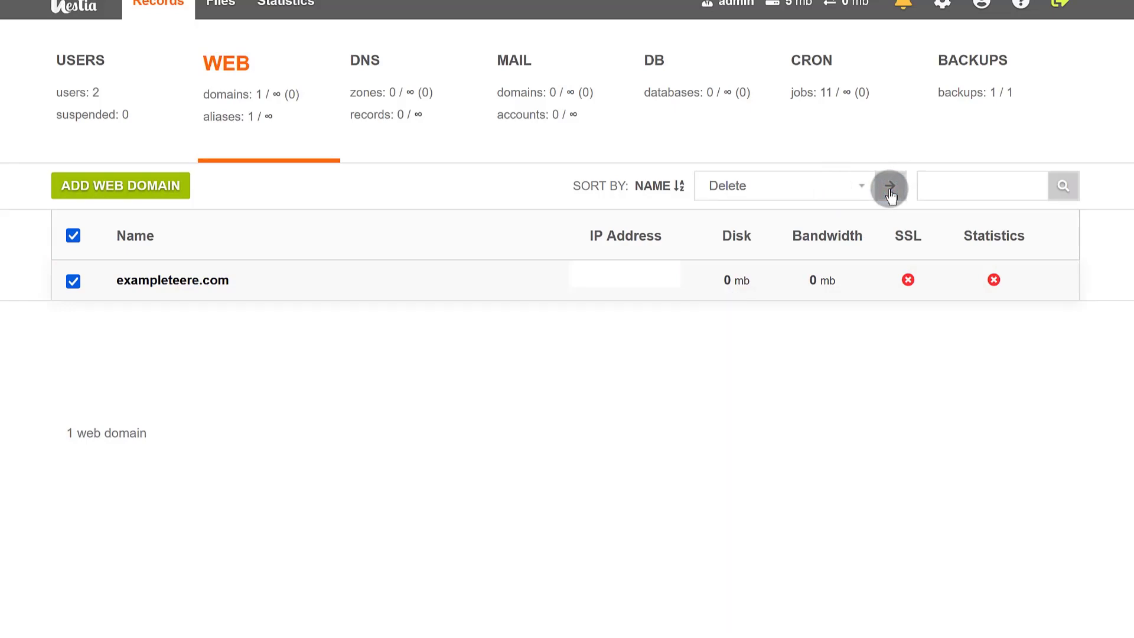
{"action": "left_click", "coordinate": [889, 189]}
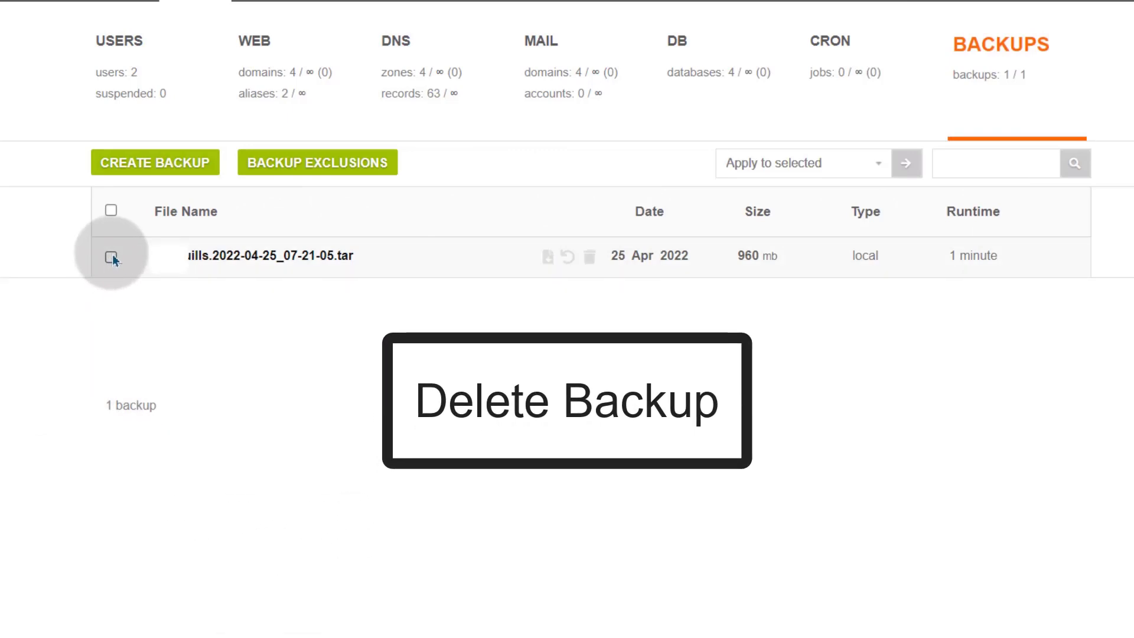
Step: Select the 960 mb backup from 25 Apr 2022 and delete it via Apply to selected
{"action": "left_click", "coordinate": [590, 257]}
{"action": "left_click", "coordinate": [696, 446]}
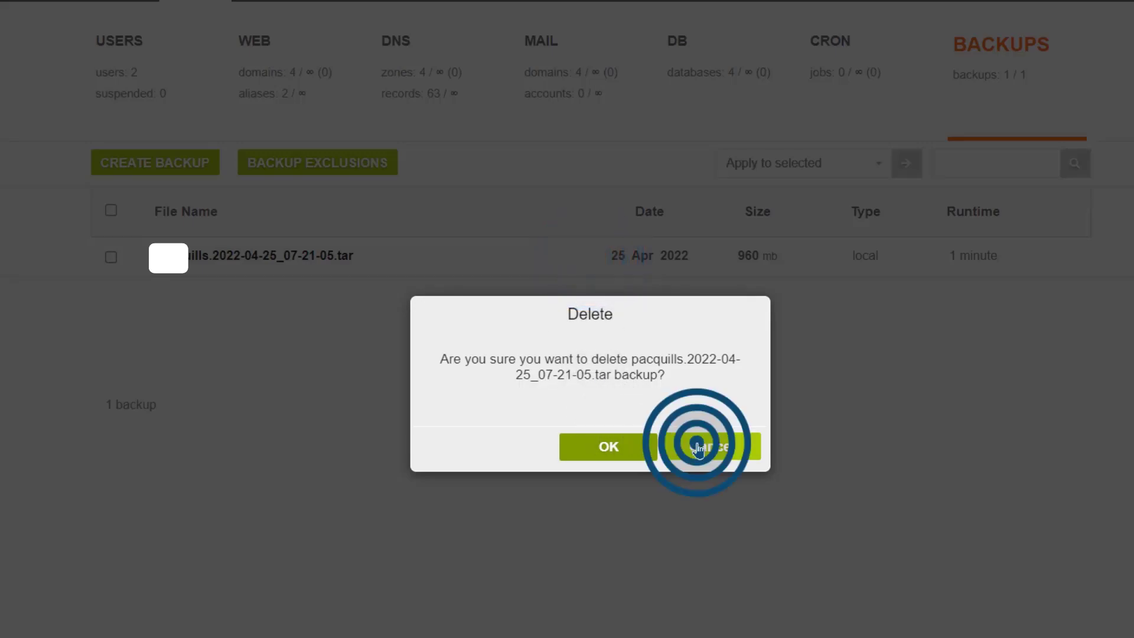
{"action": "left_click", "coordinate": [115, 257]}
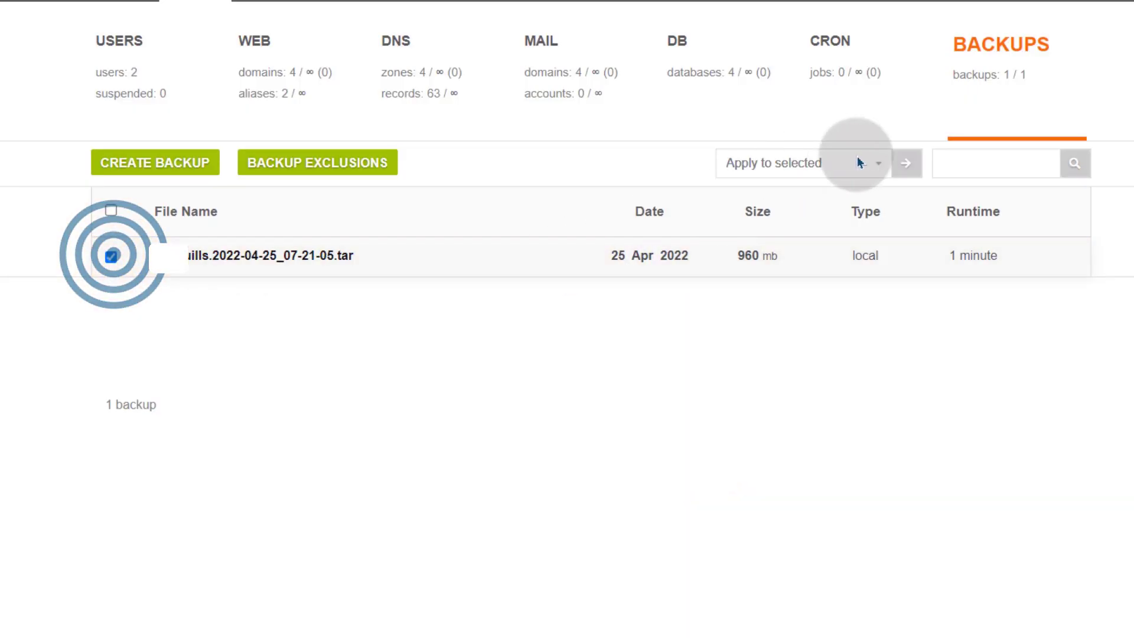
{"action": "left_click", "coordinate": [876, 160]}
{"action": "left_click", "coordinate": [781, 163]}
{"action": "left_click", "coordinate": [754, 194]}
{"action": "left_click", "coordinate": [907, 163]}
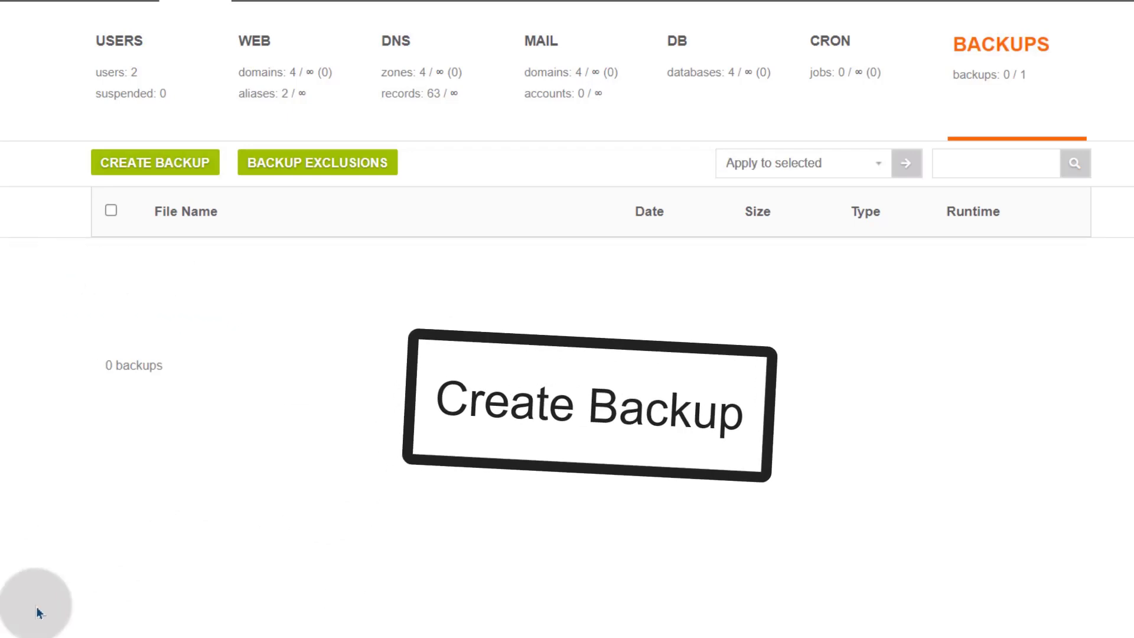
Step: Queue a new backup, then download the resulting 959.48 MB backup archive
{"action": "left_click", "coordinate": [155, 166]}
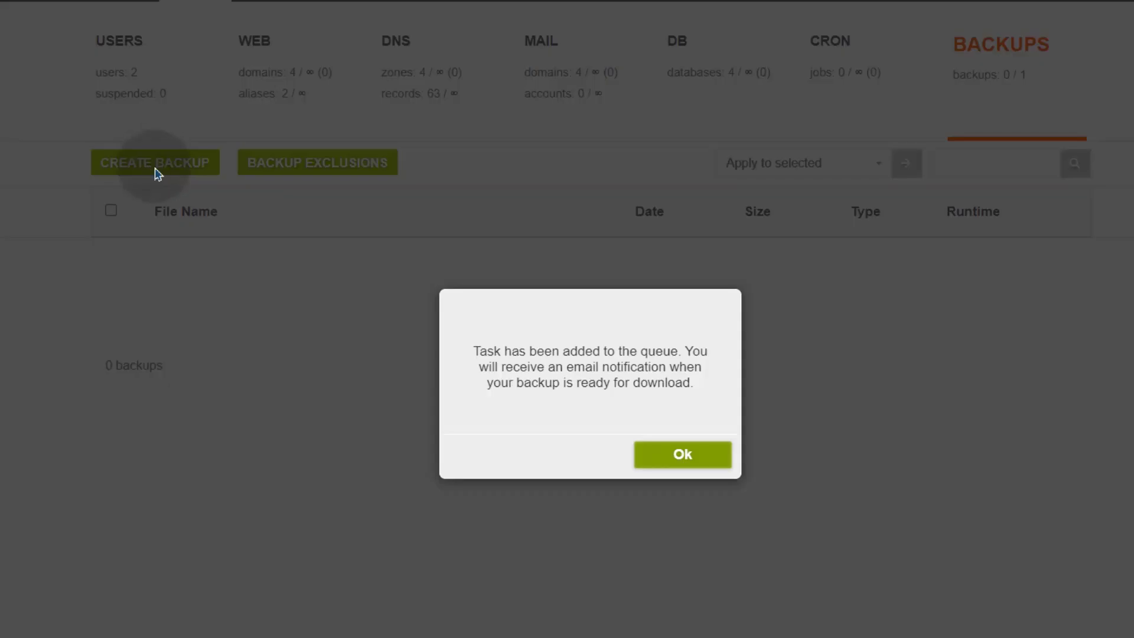
{"action": "left_click", "coordinate": [688, 459]}
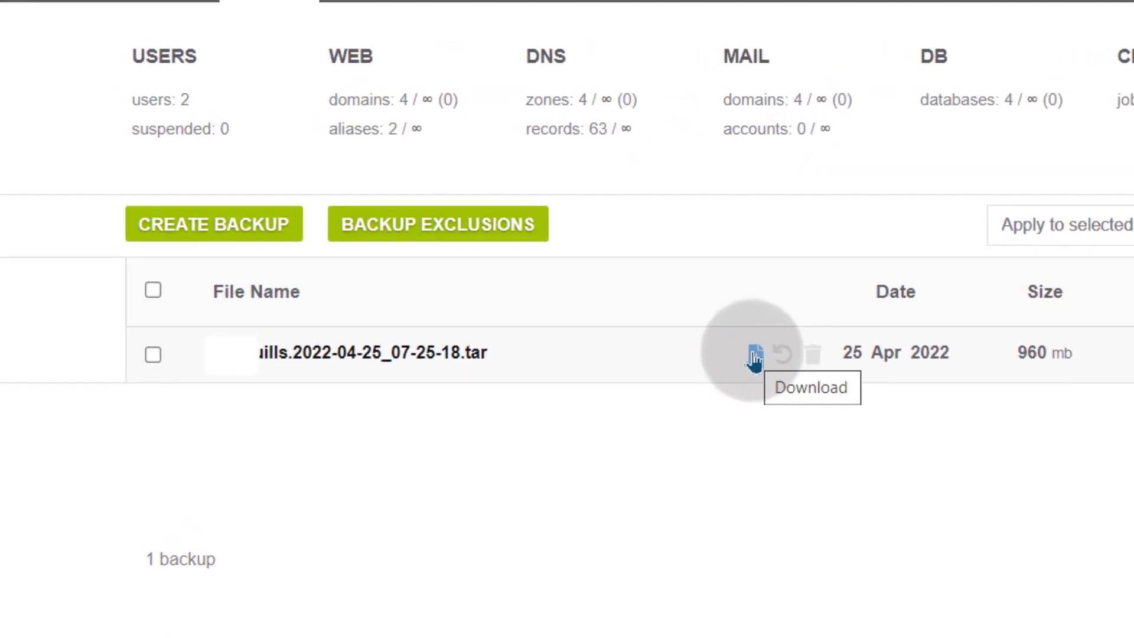
{"action": "left_click", "coordinate": [755, 356]}
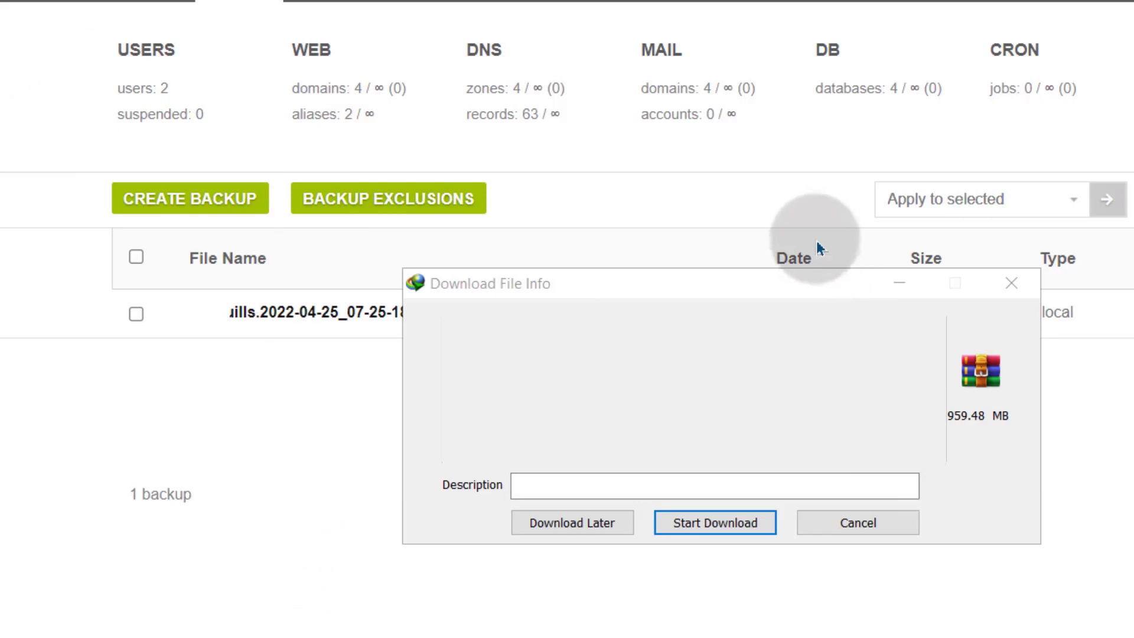
{"action": "left_click", "coordinate": [715, 522]}
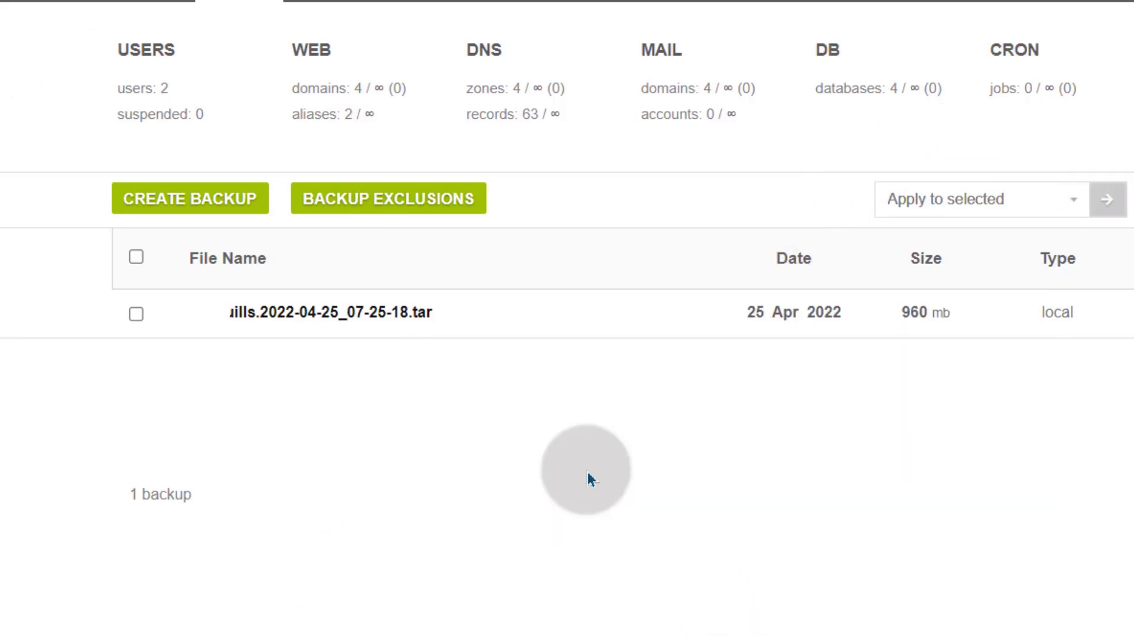